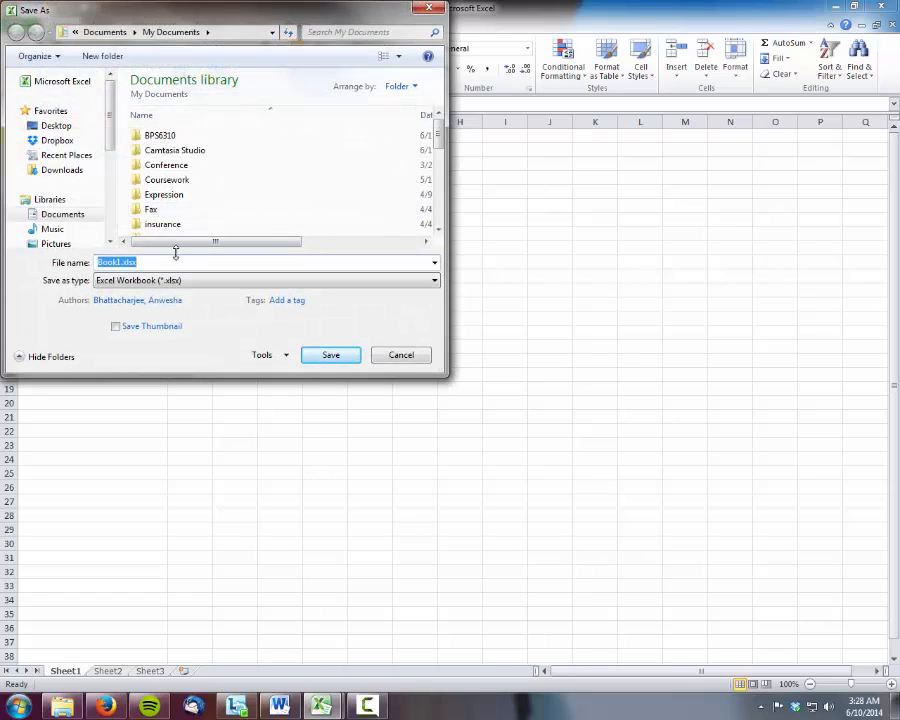
Save the workbook in My Documents as Case 1.xlsx
type("Case 1")
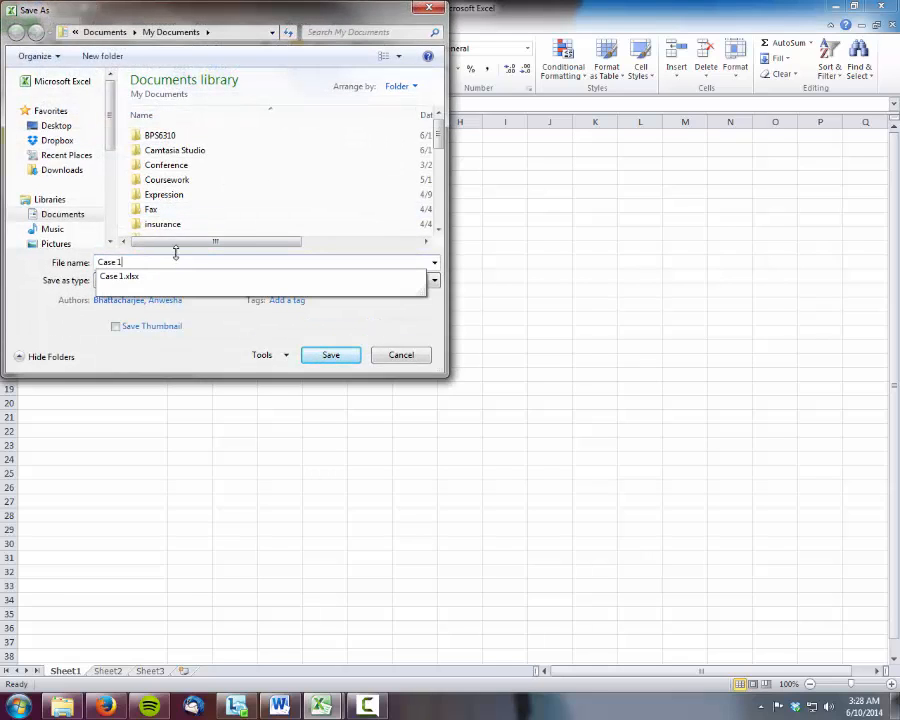
left_click(156, 279)
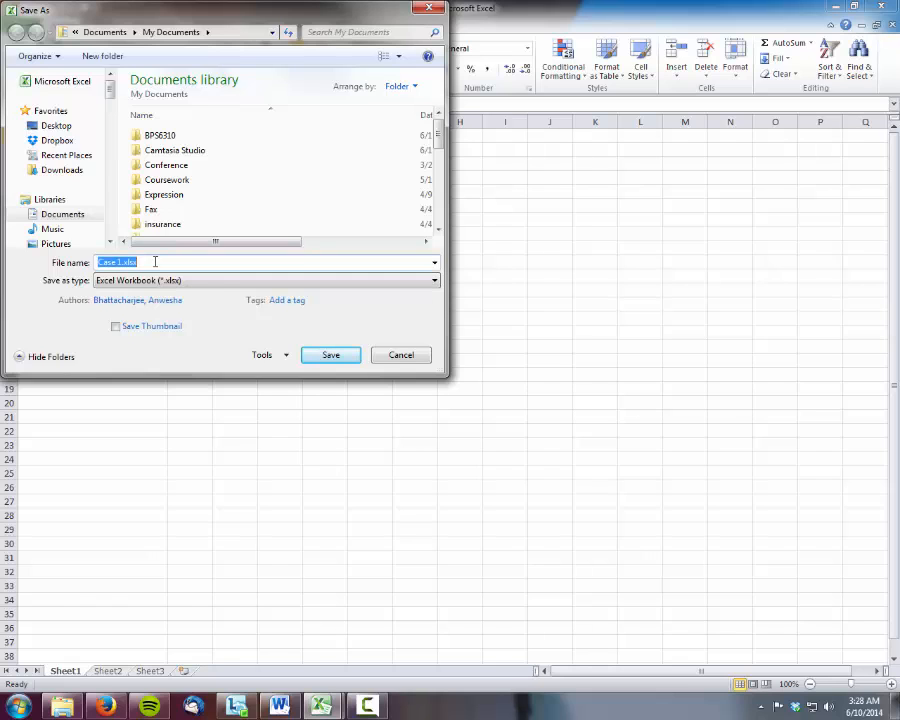
left_click(338, 357)
left_click(484, 357)
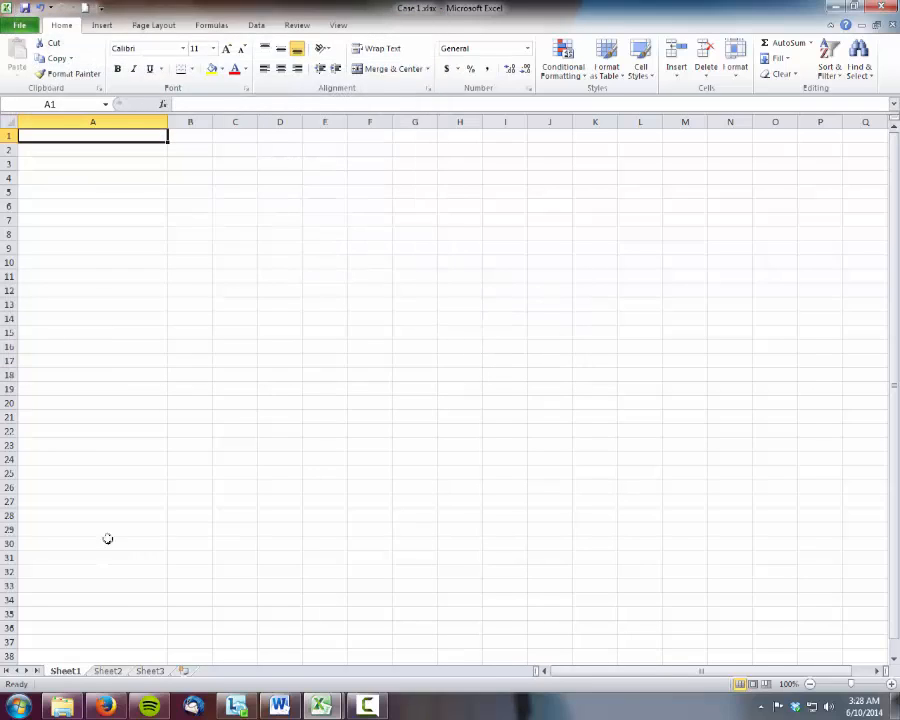
Rename Sheet1 to "Table of Contents"
double_click(65, 671)
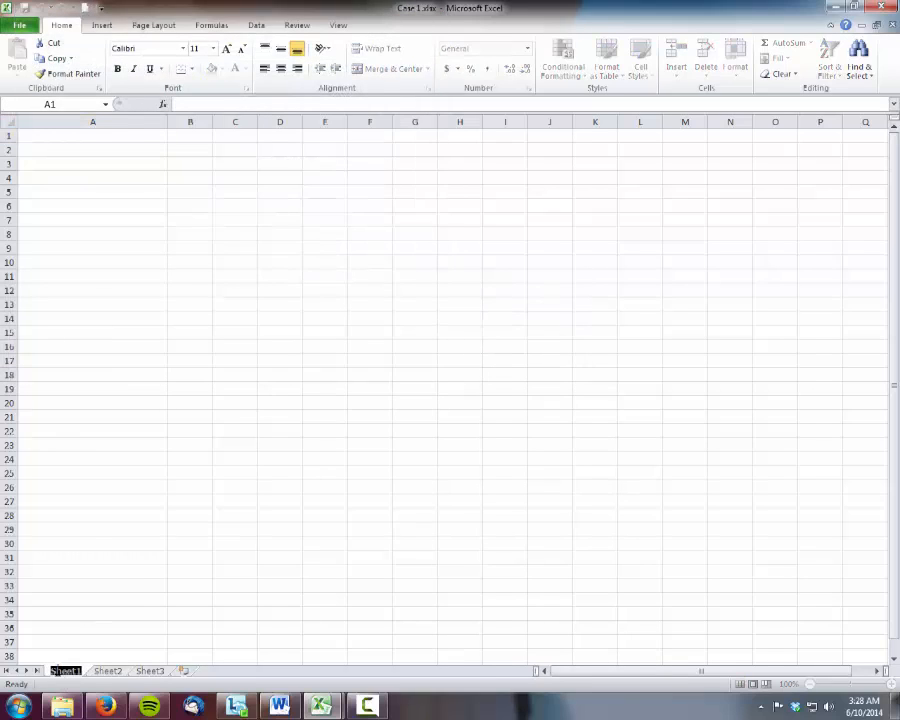
type("Table of Contents")
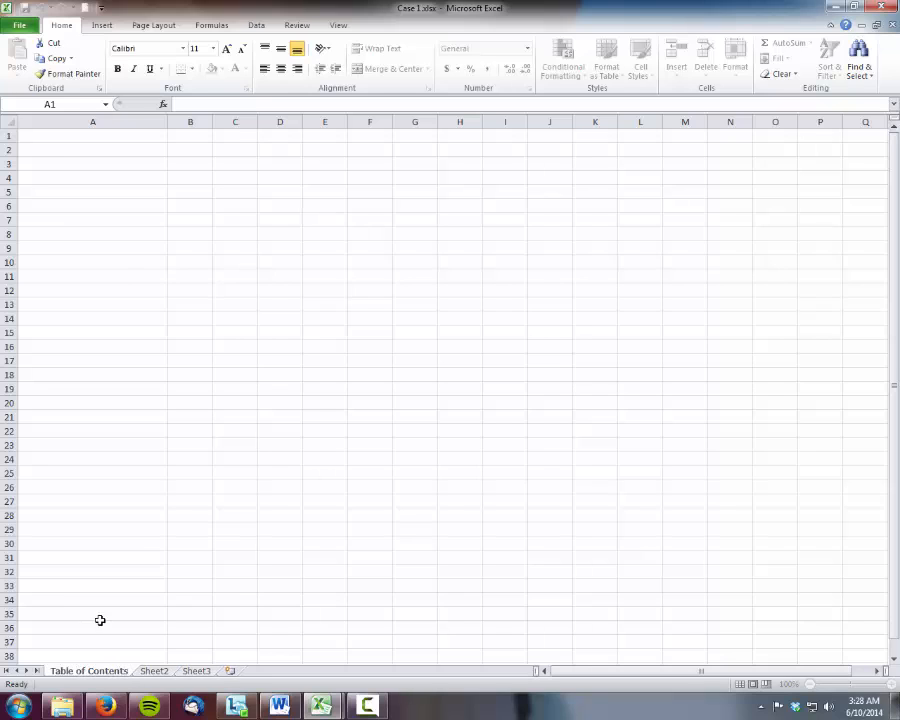
Enter the heading "Purpose of the Workbook" in cell A1 of the Table of Contents sheet
left_click(60, 139)
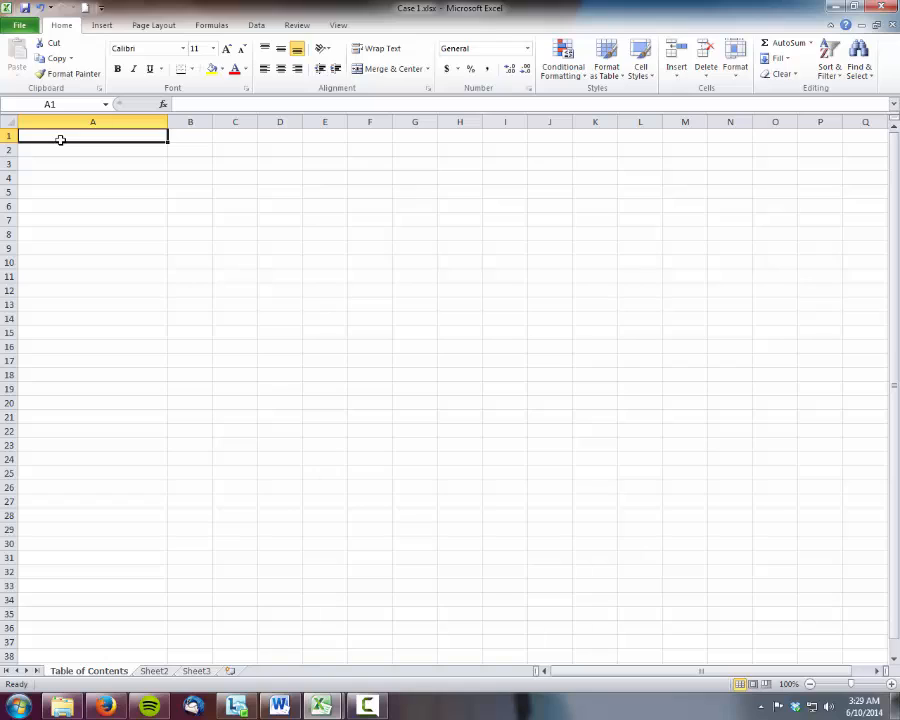
type("Purpose")
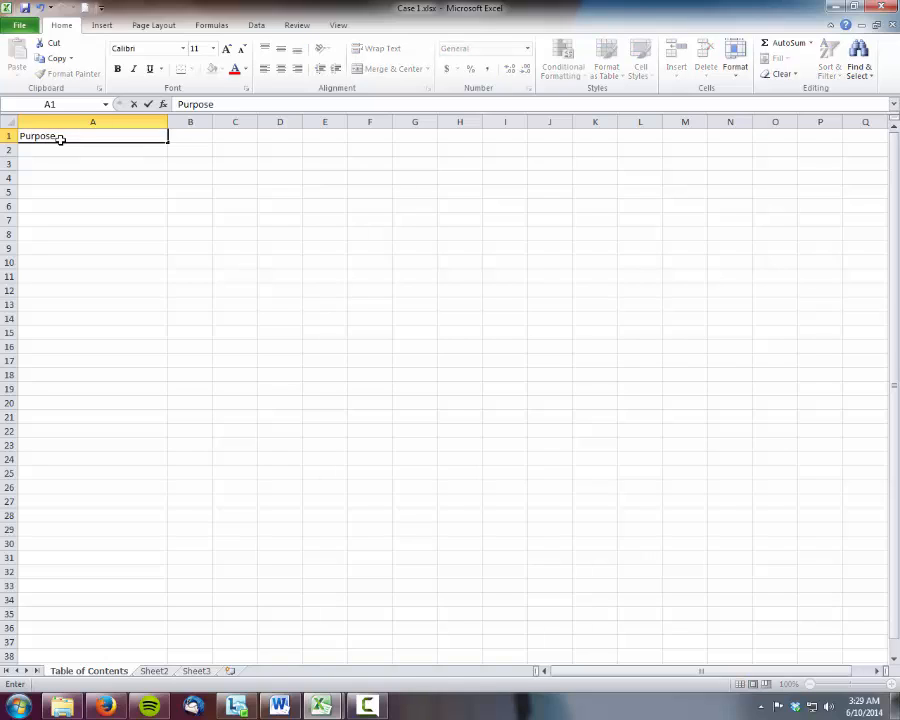
type(" of the Worknb")
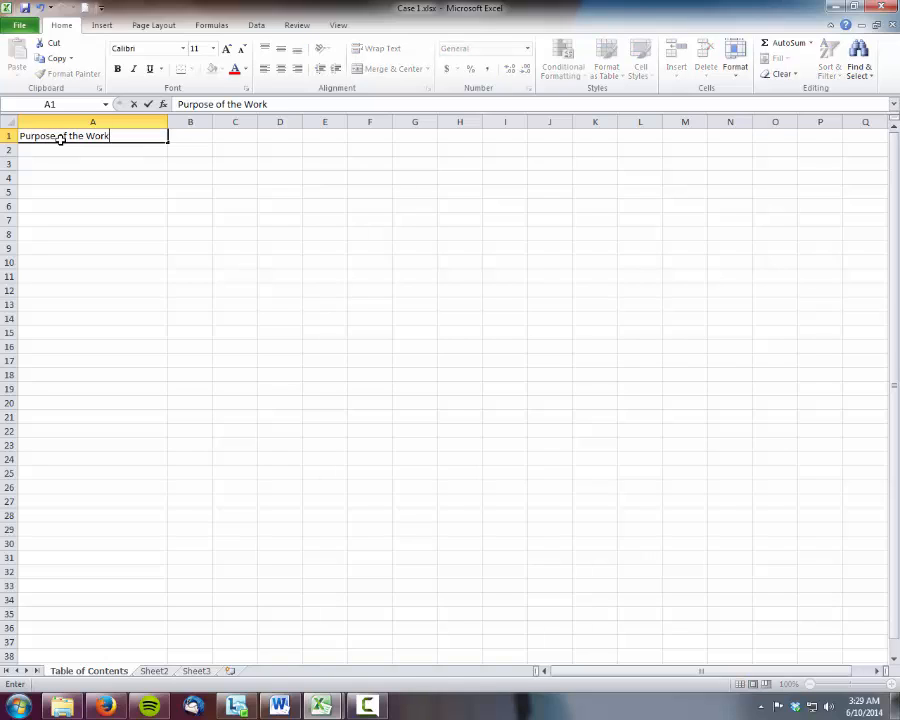
key("BackSpace")
key("BackSpace")
type("book")
key("Return")
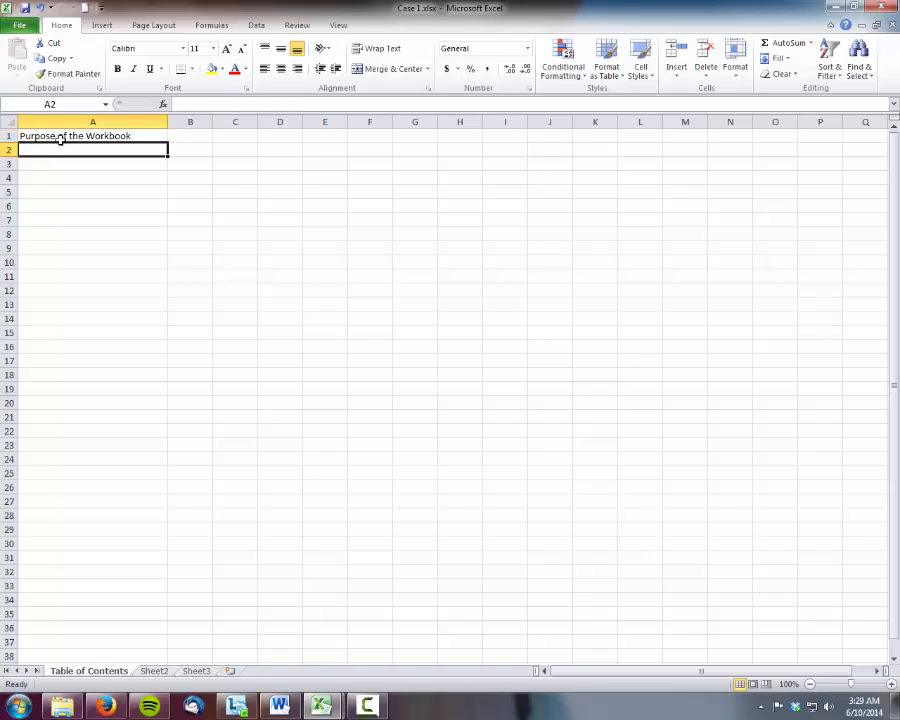
Begin the purpose statement in cell B2 with "To analyze the results of different scenarios under which"
key("Tab")
type("To anal")
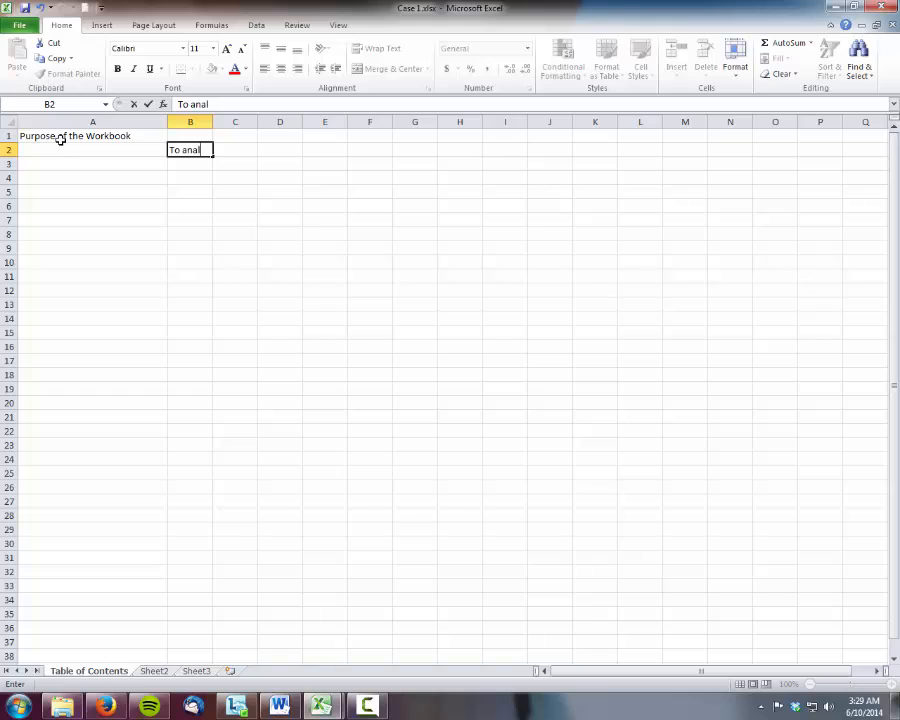
type("yze the results of")
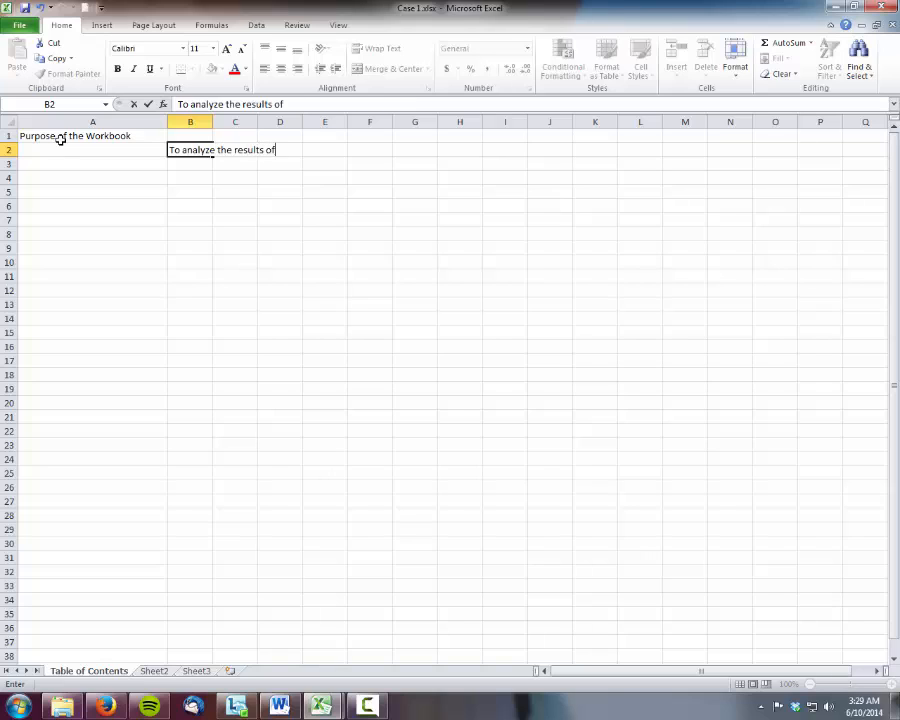
type(" different sc")
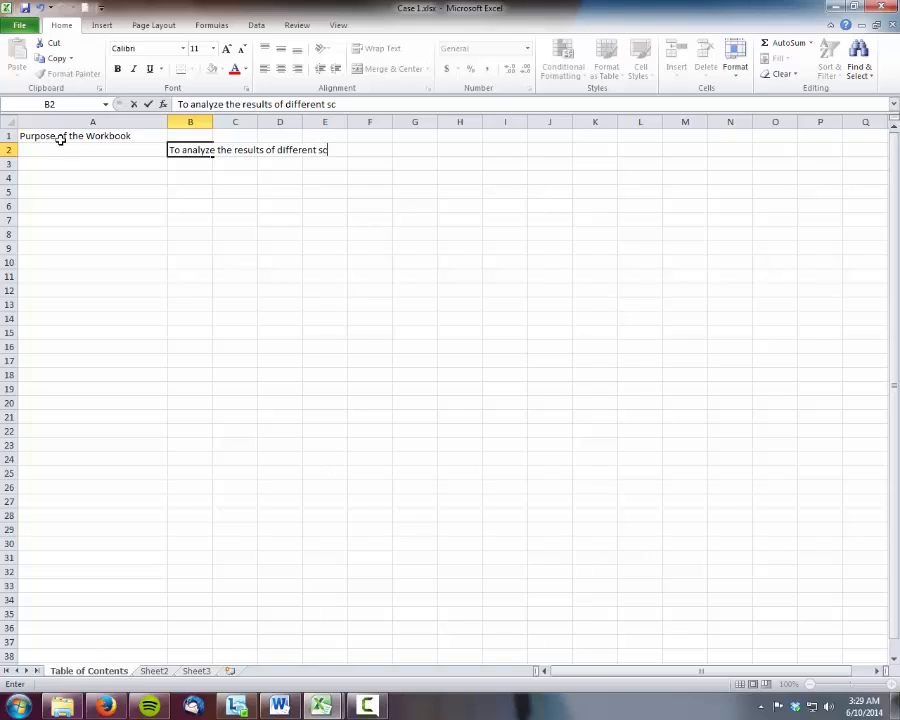
type("anrios")
key("BackSpace")
key("BackSpace")
key("BackSpace")
key("BackSpace")
key("BackSpace")
type("enarios under which")
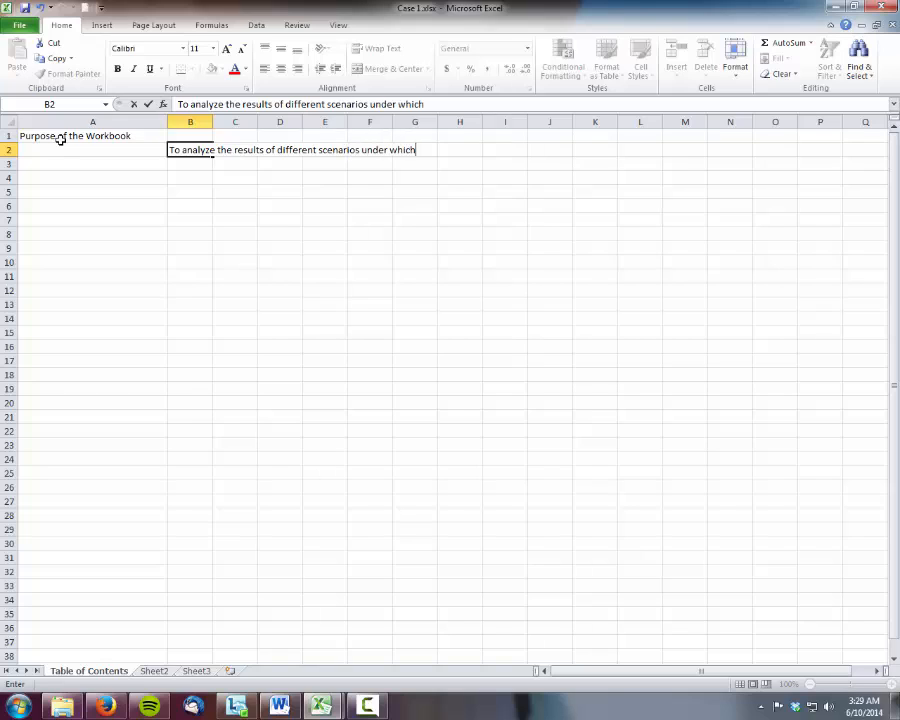
Complete the B2 text with "a decision can be taken on whether a legacy system should be replaced with a new SAP"
type(" a decision can be take")
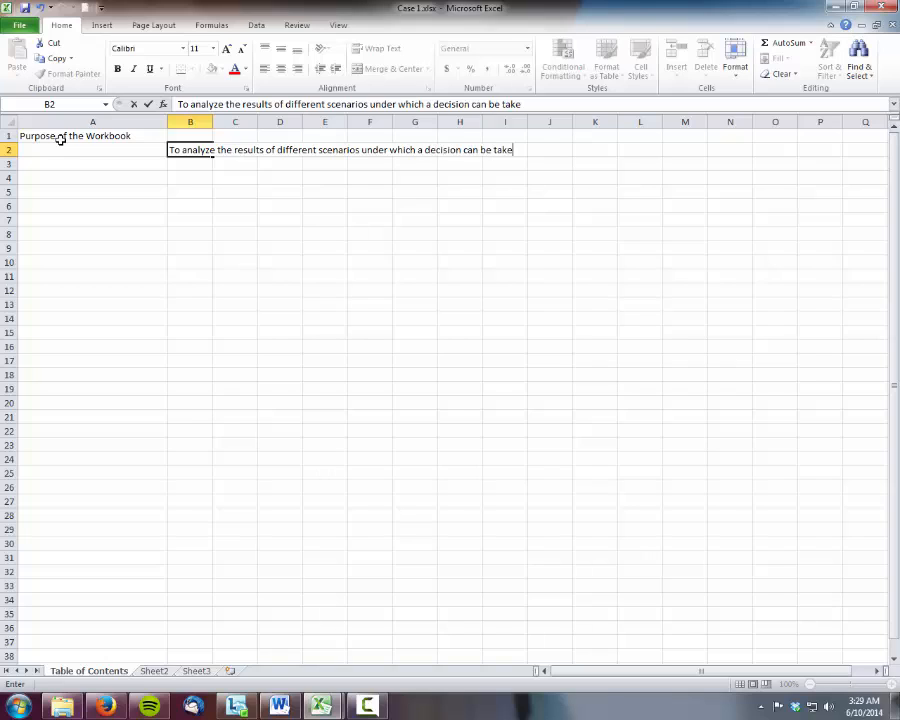
type("n on whether a ")
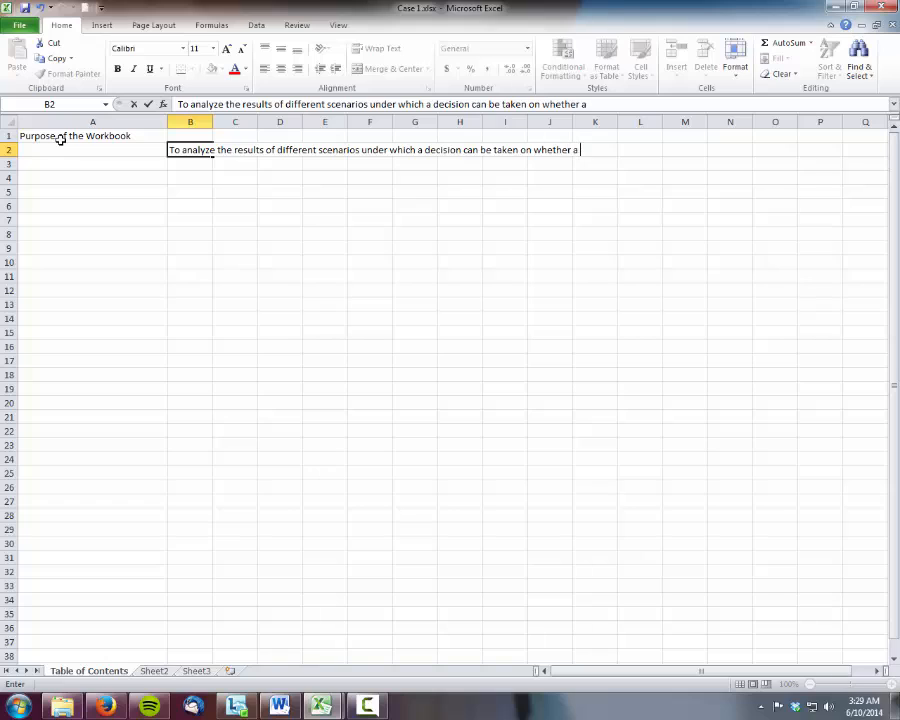
type("legacy syste")
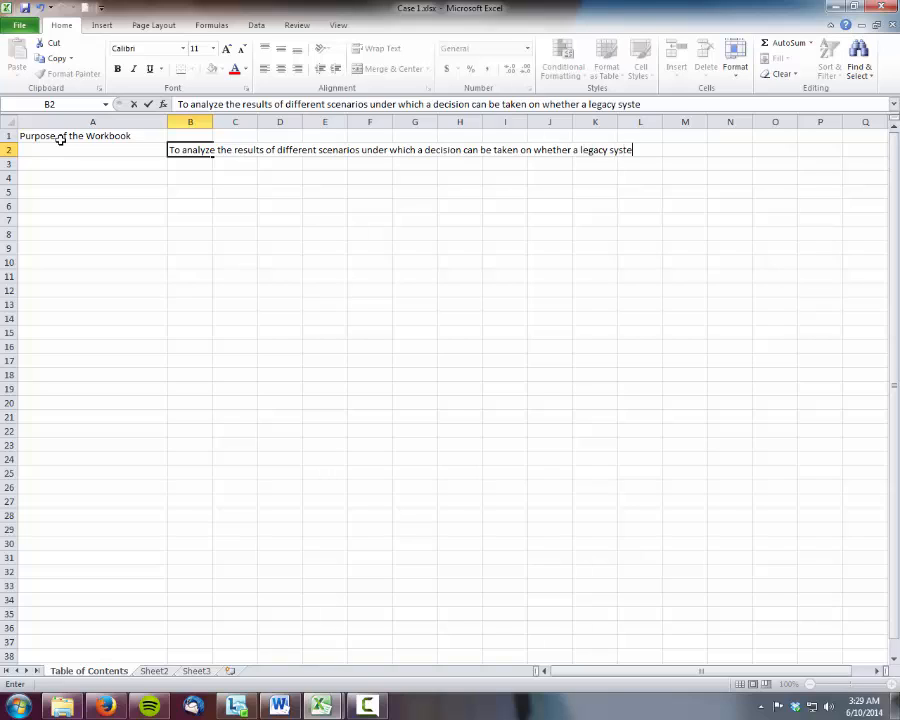
type("m should be re")
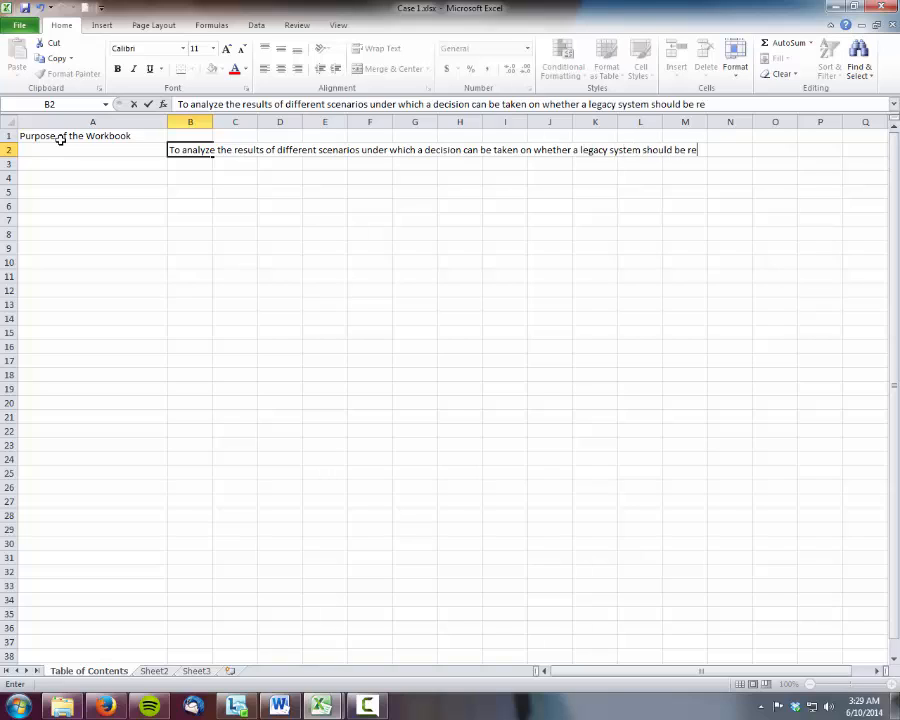
type("placed with ")
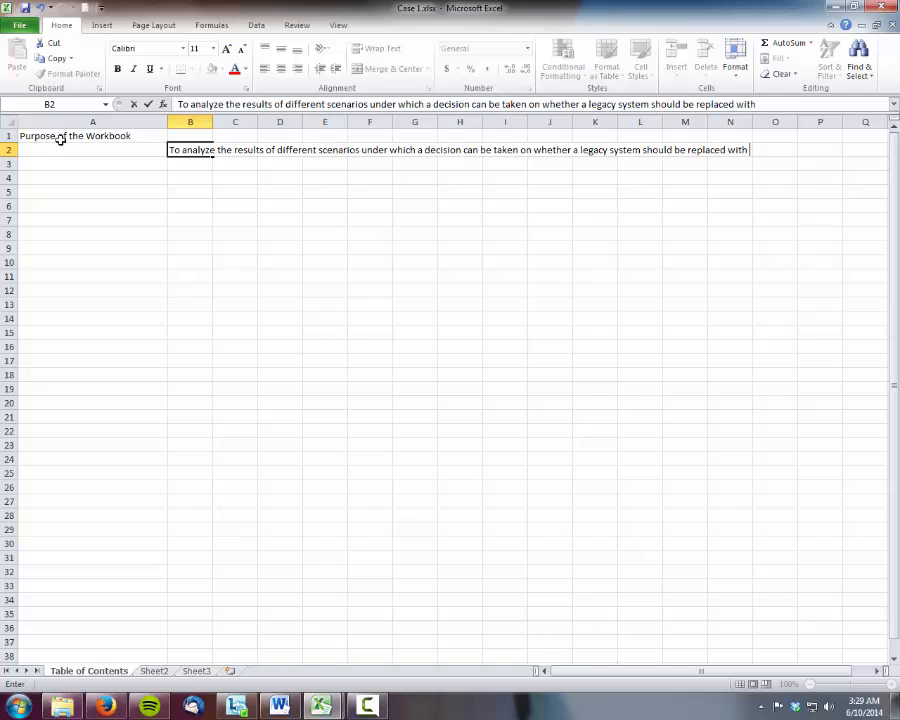
type("a new SAP")
key("Return")
Enter the heading "Summary of the Workbook" in cell A4, leaving row 3 blank
key("Left")
key("Down")
type("S")
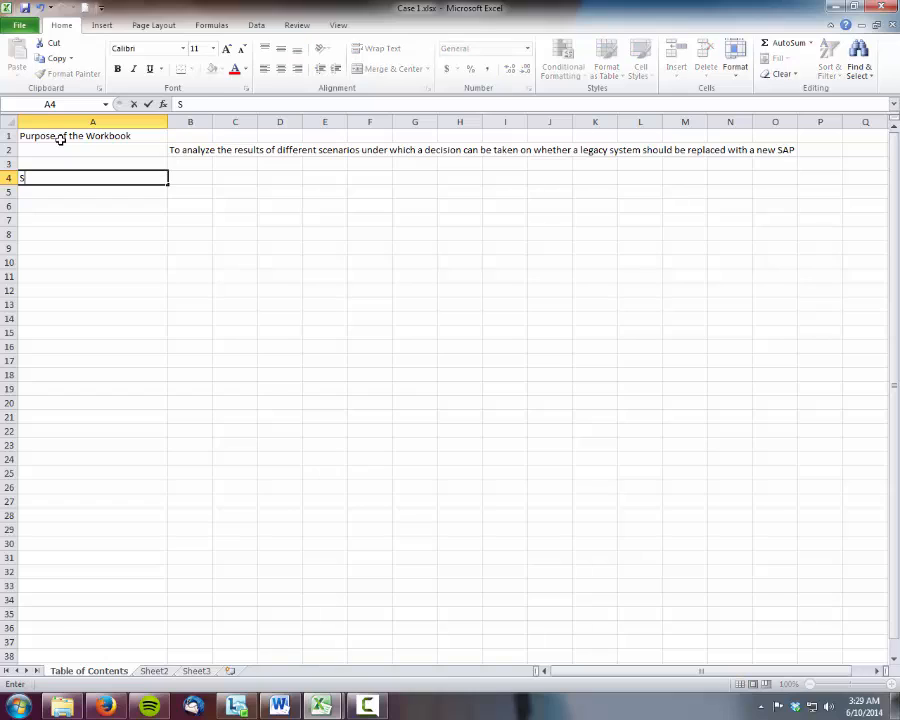
type("ummary of the Wor")
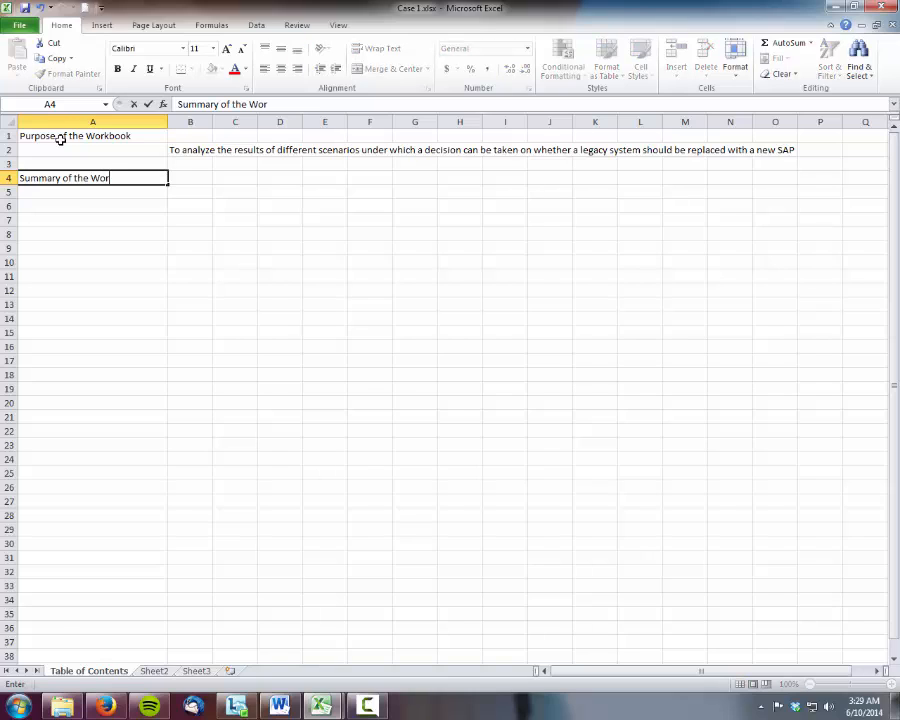
type("kbook")
key("Return")
Enter the column headings "Worksheet" in B5 and "Content" in C5 below the summary heading
key("Right")
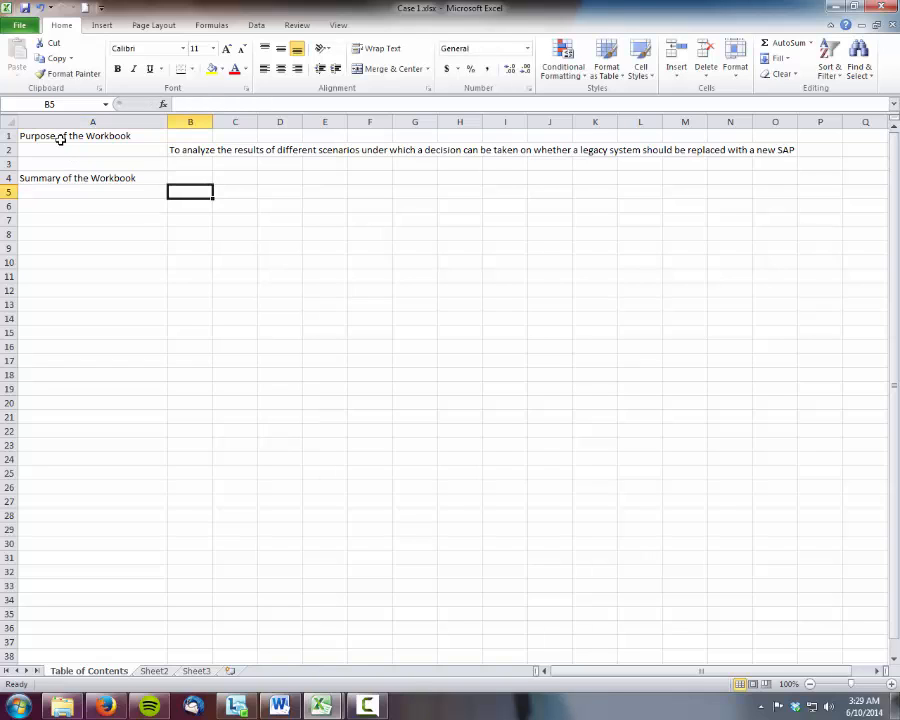
type("Workshee")
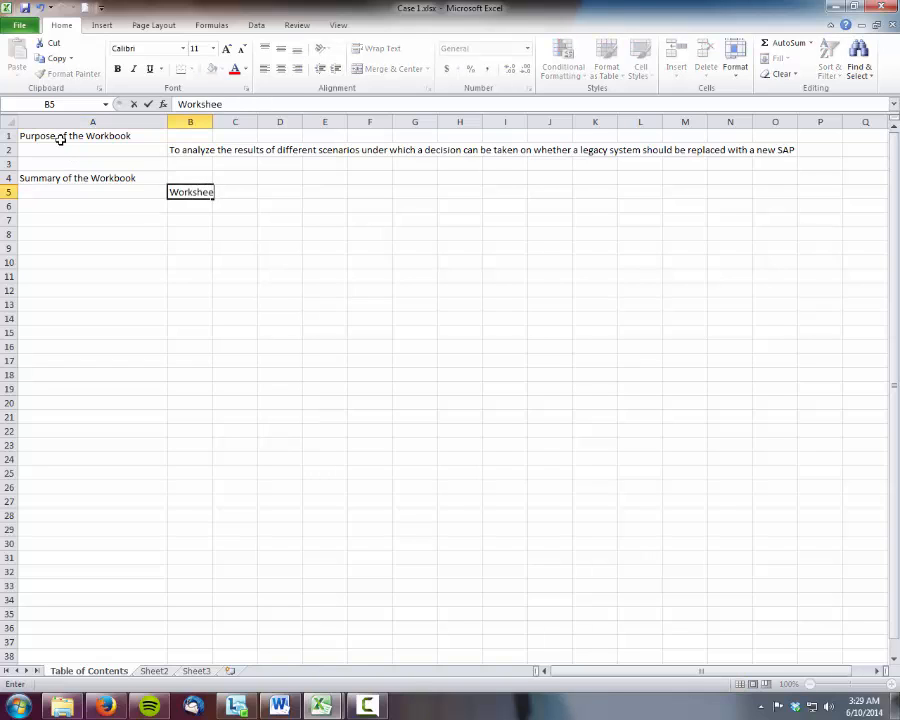
type("t")
key("Right")
type("Content")
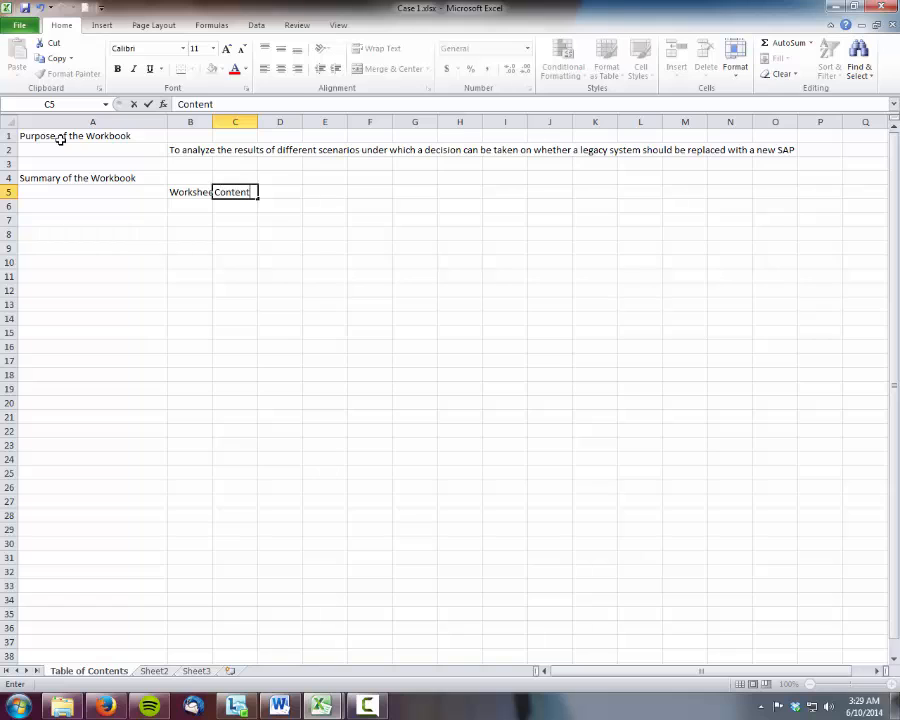
Widen column B so the Worksheet heading fits, and make column C considerably wider
left_click(190, 122)
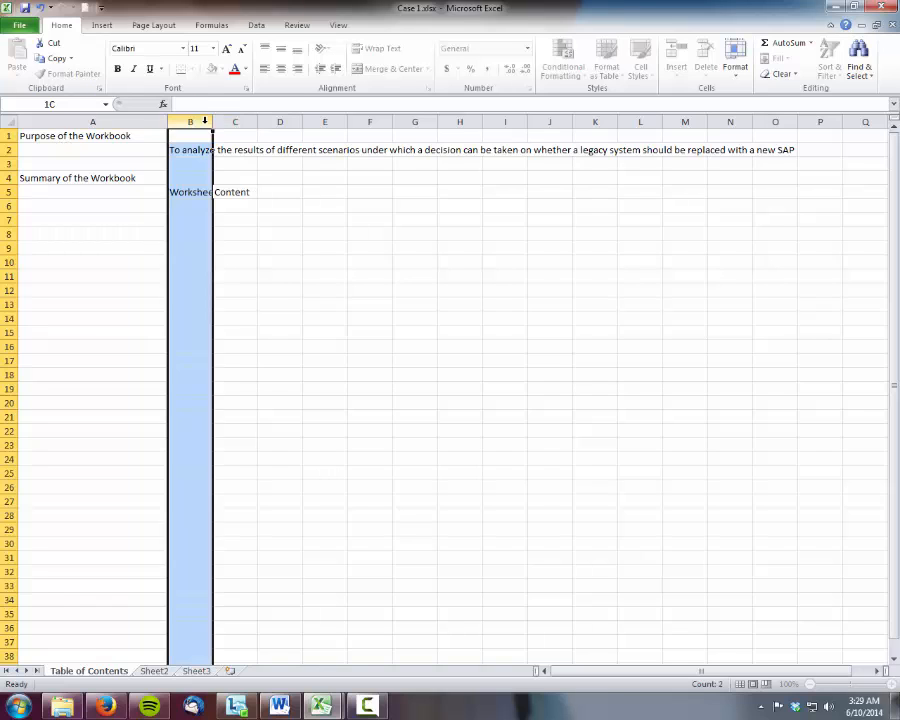
left_click_drag(213, 122, 415, 126)
left_click(200, 218)
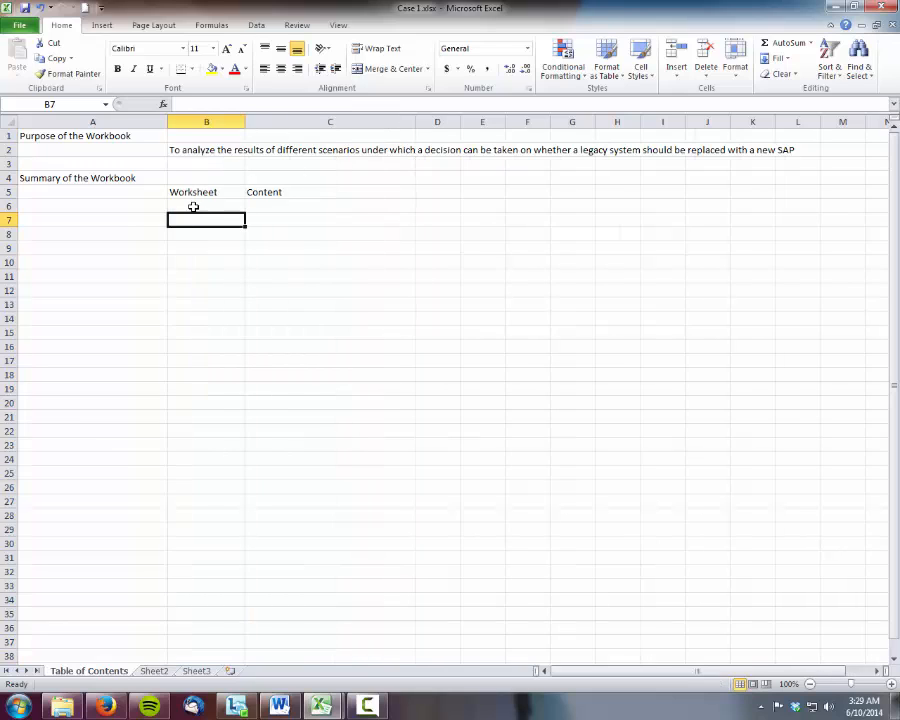
Add a summary row with "Documentation" in B6 and "Description of the contents of the workbook" in C6
left_click(193, 206)
type("Docume")
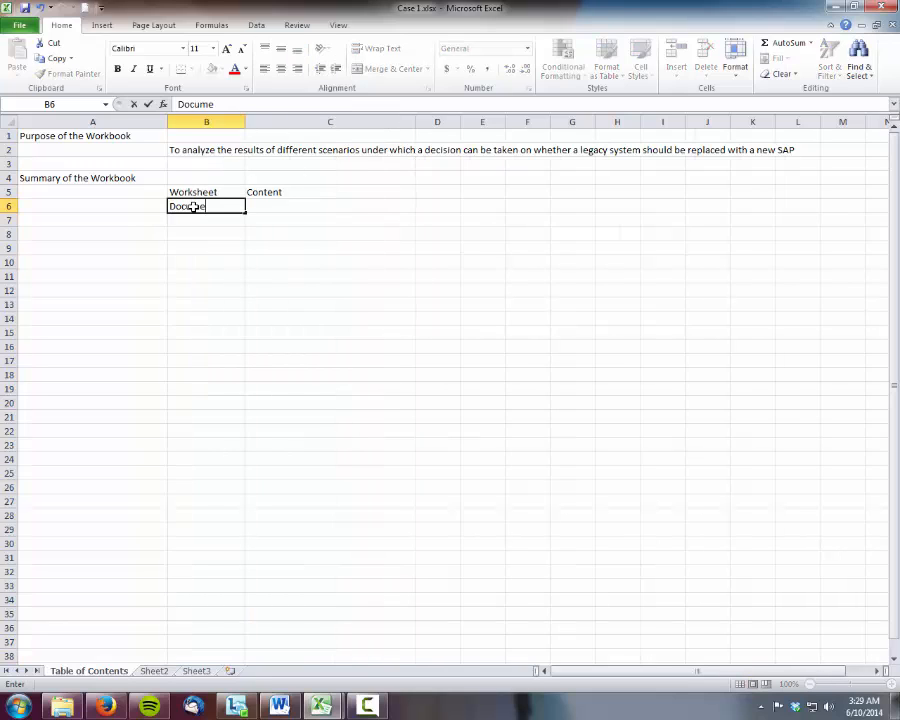
type("ntation")
key("Tab")
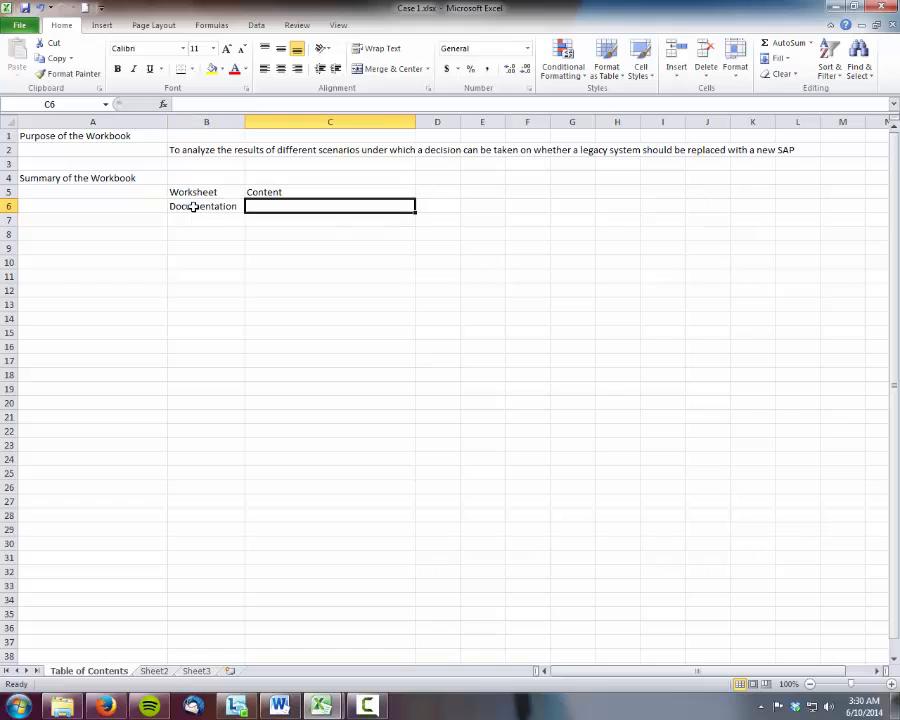
type("Descript")
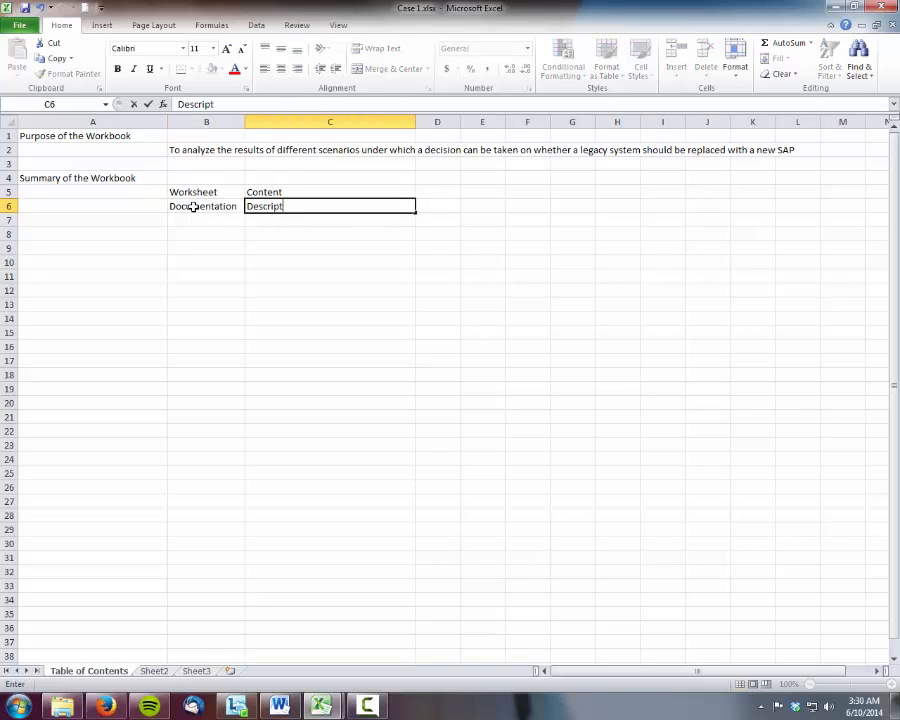
type("ion of the con")
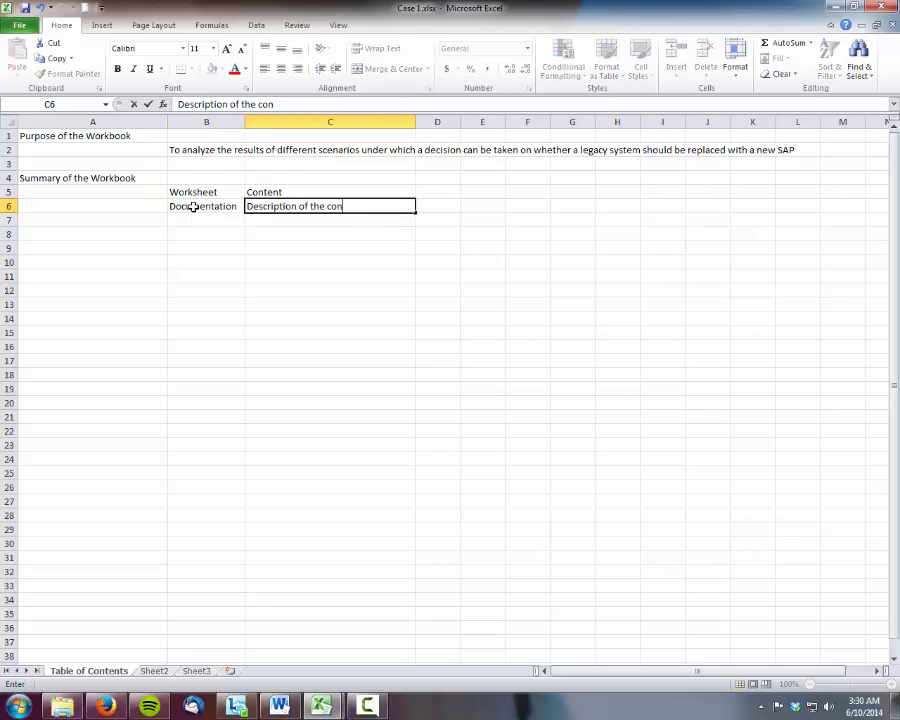
type("tents of the ")
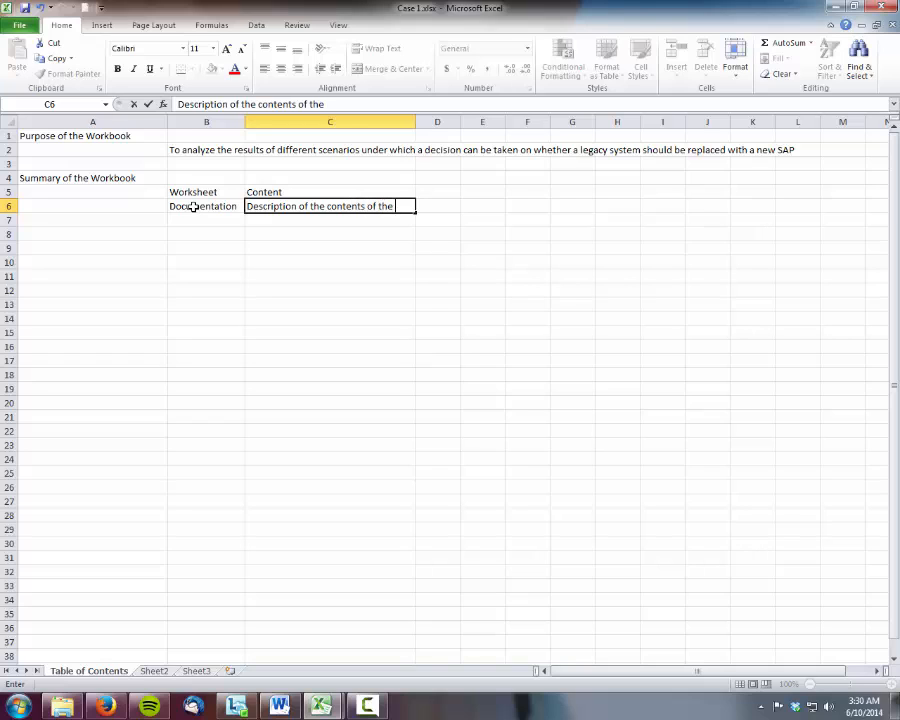
type("workbook")
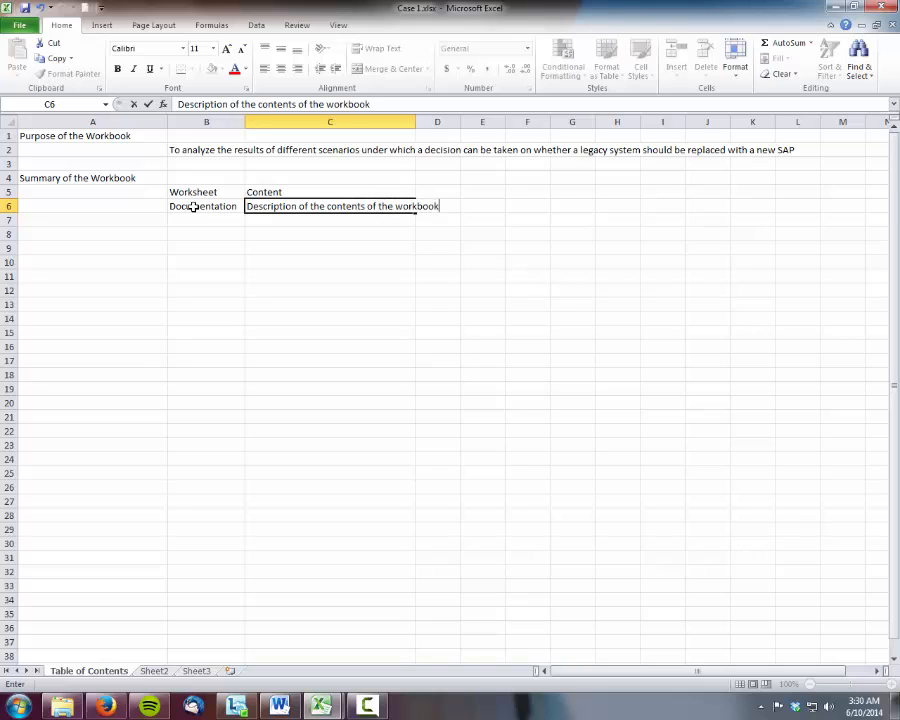
Autofit the width of column C to its longest entry
left_click(398, 121)
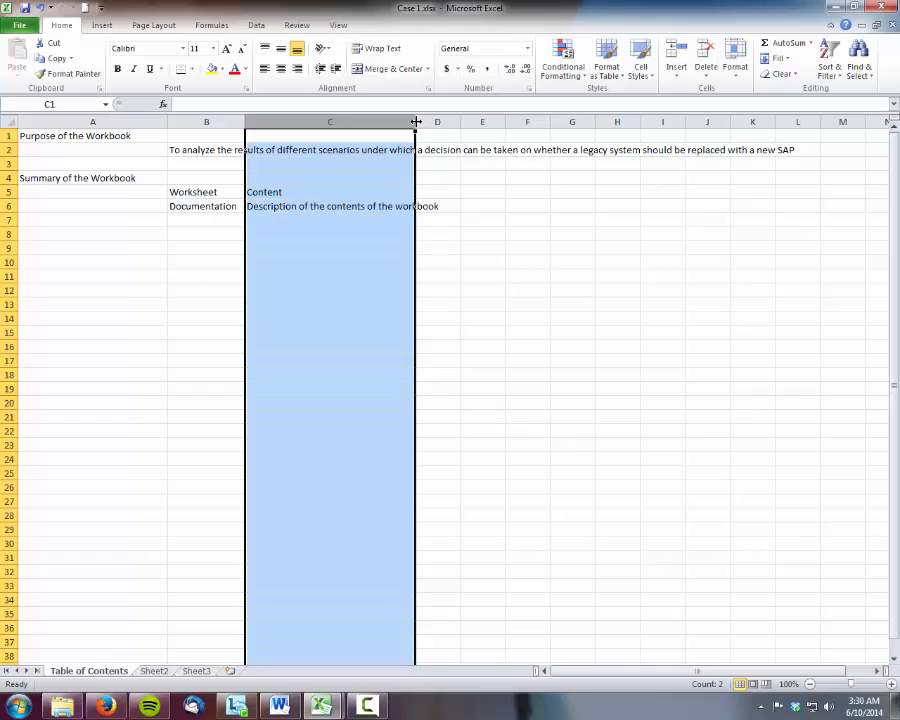
double_click(415, 121)
Enter "One-time costs" as the next worksheet name in cell B7
left_click(209, 218)
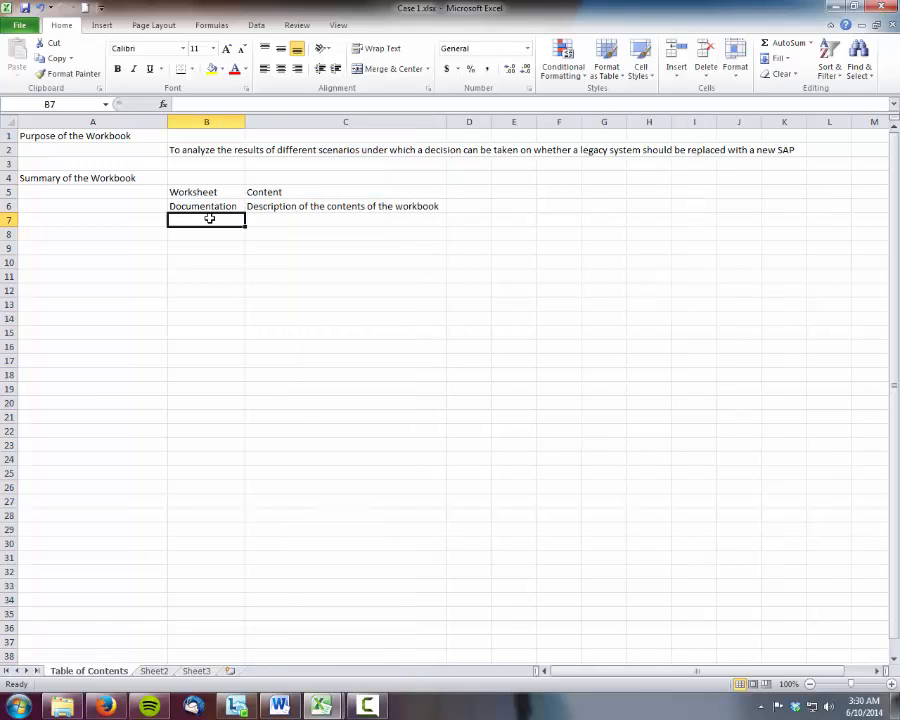
type("One-time")
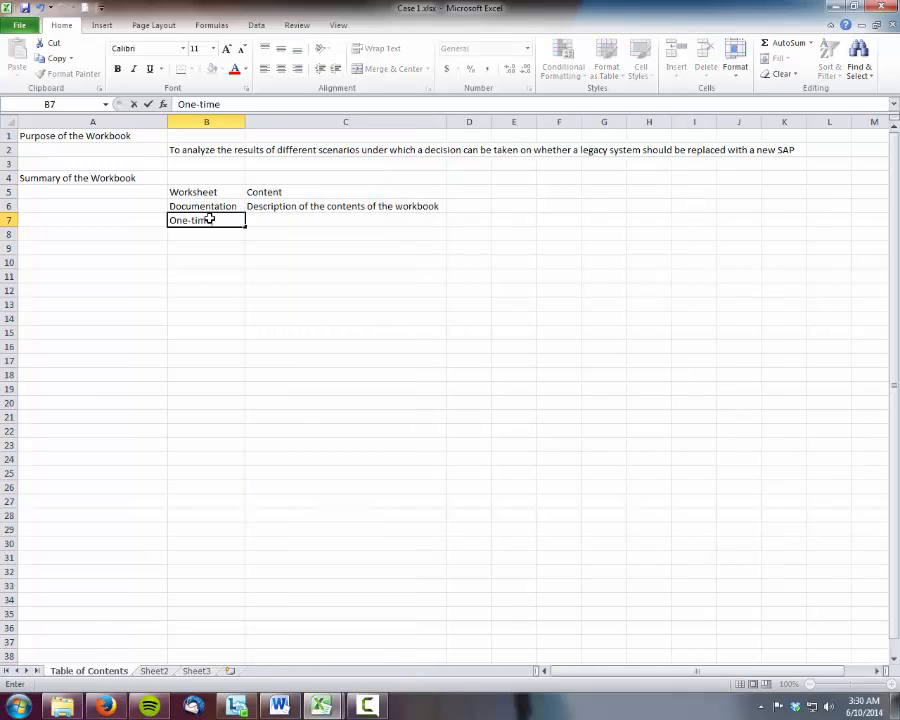
type(" costs")
key("Tab")
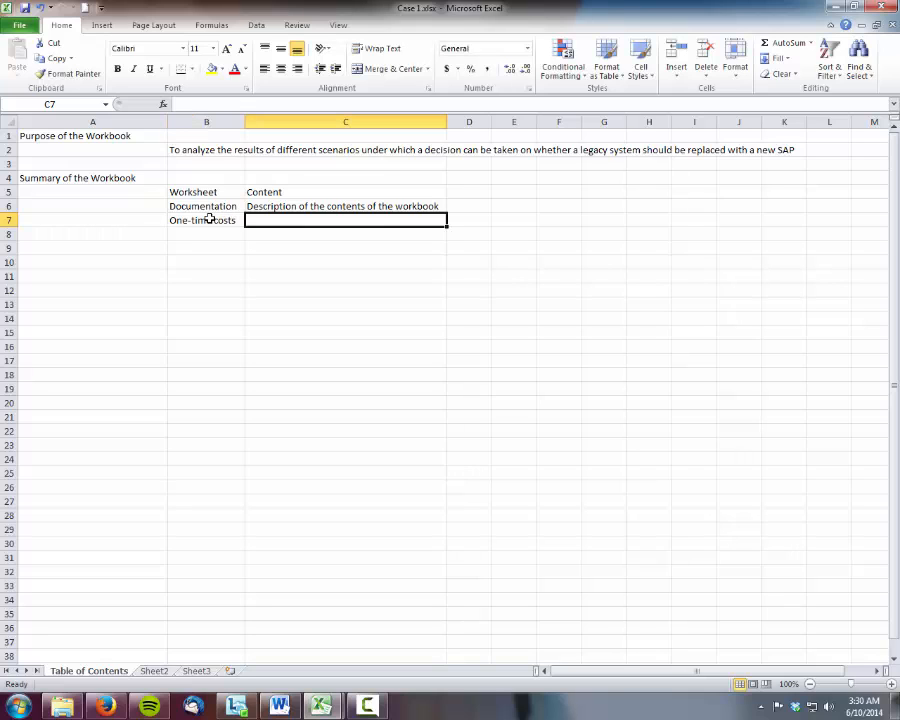
Describe the One-time costs worksheet in C7 as "A list of all the one-time costs"
type("A list of all")
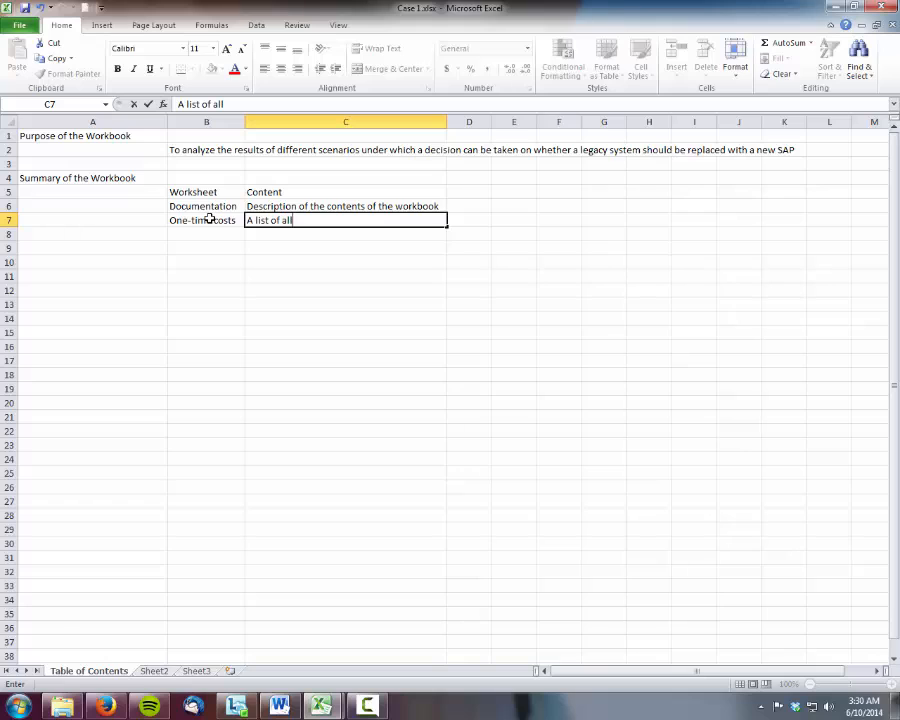
type(" the one-tim")
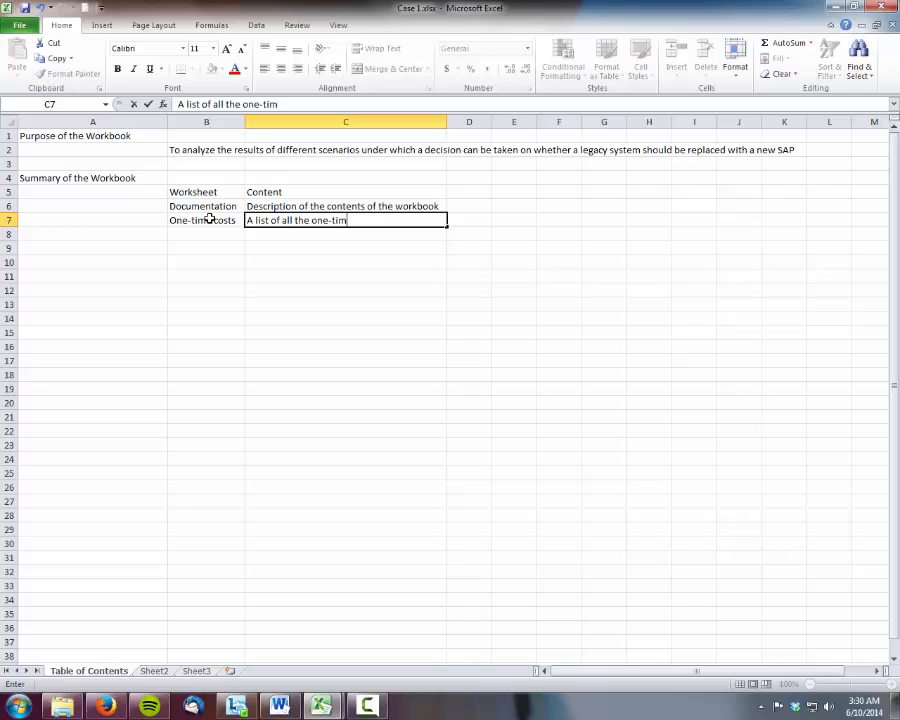
type("e costs")
key("Return")
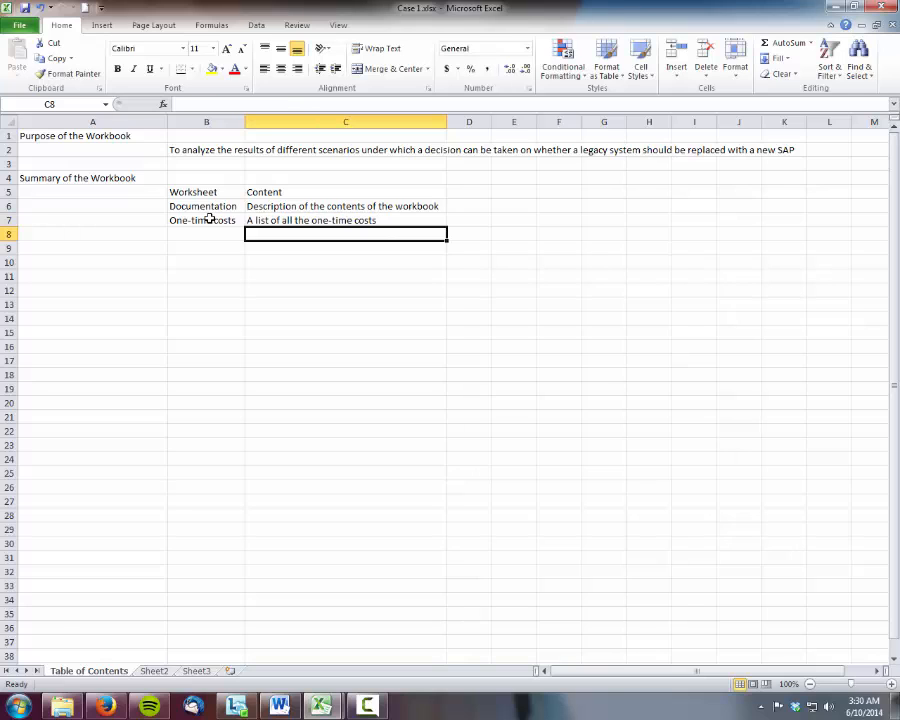
Add a summary row with "Recurring Costs" in B8 and "A list of all the recurring costs" in C8
key("Left")
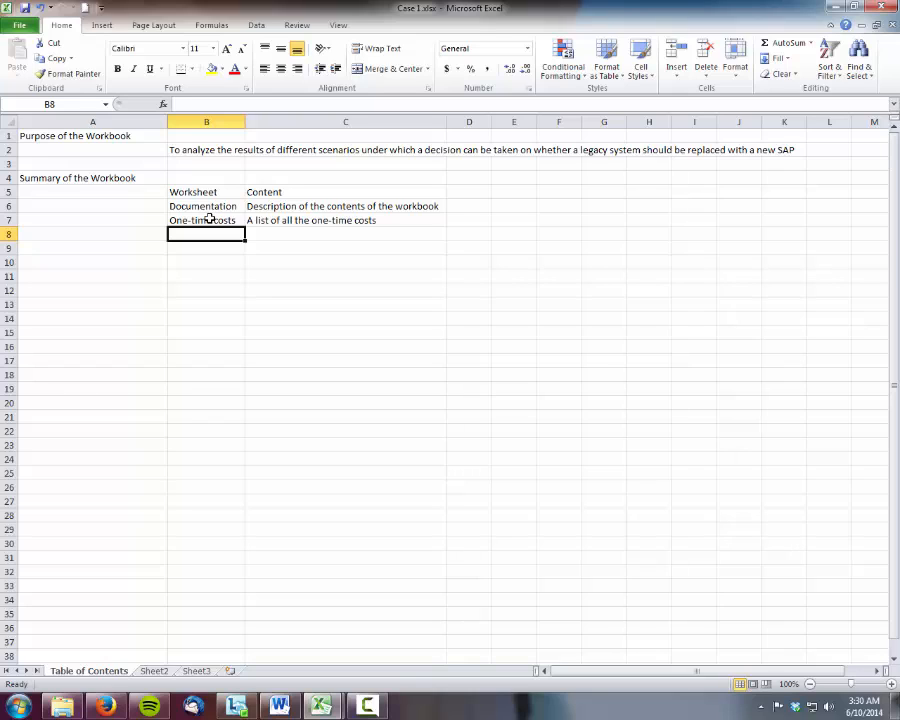
type("Recurring")
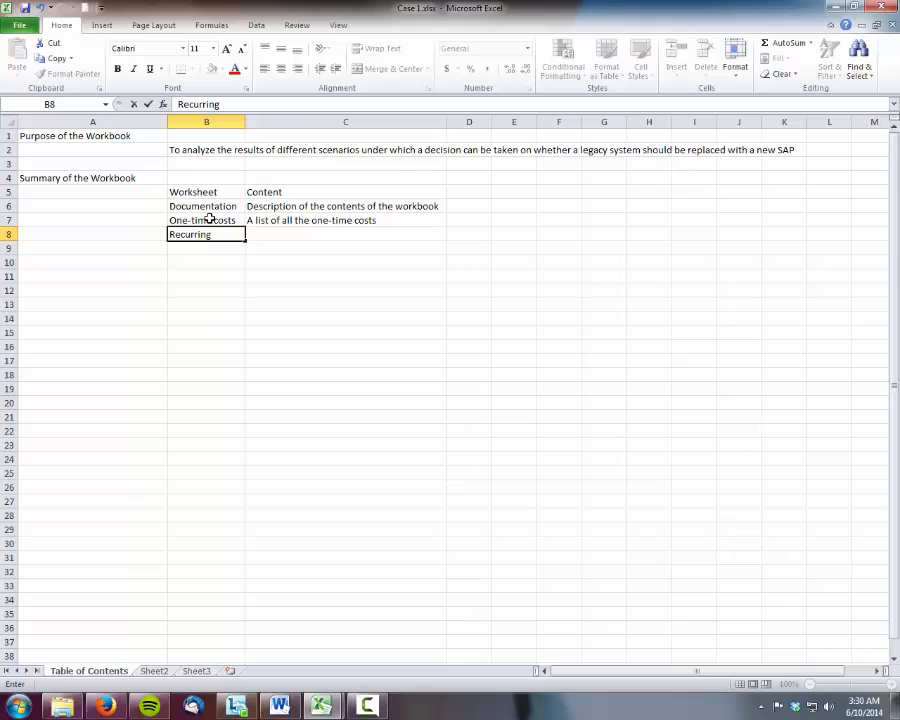
type(" Costs")
key("Tab")
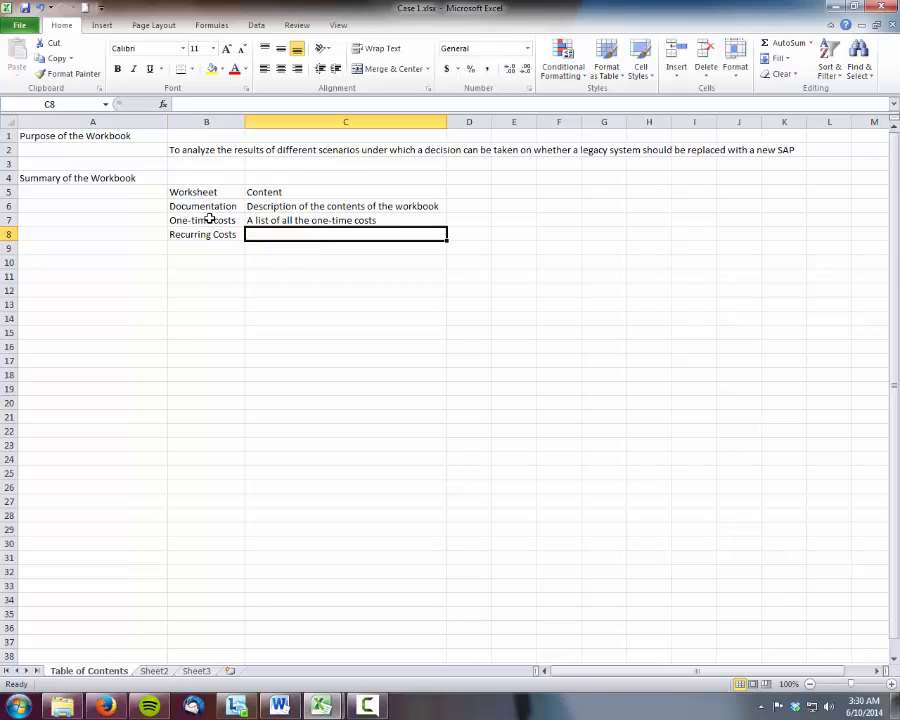
type("A list of all the recurring costs")
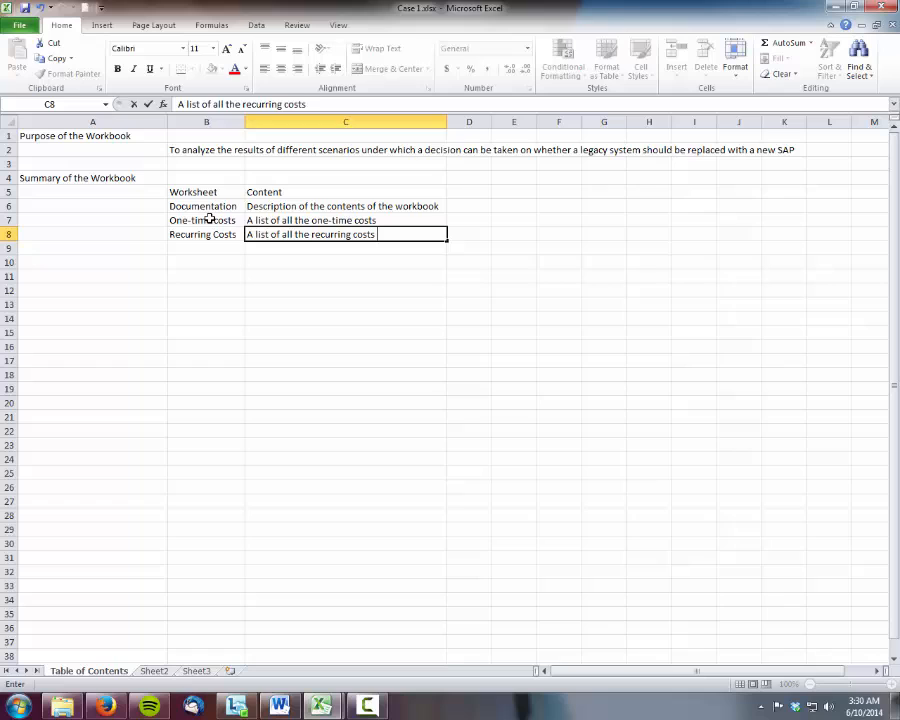
key("Return")
Add a summary row with "Recurring Benefits" in B9 and "A list of all the recurring benefits" in C9
key("Left")
type("Re")
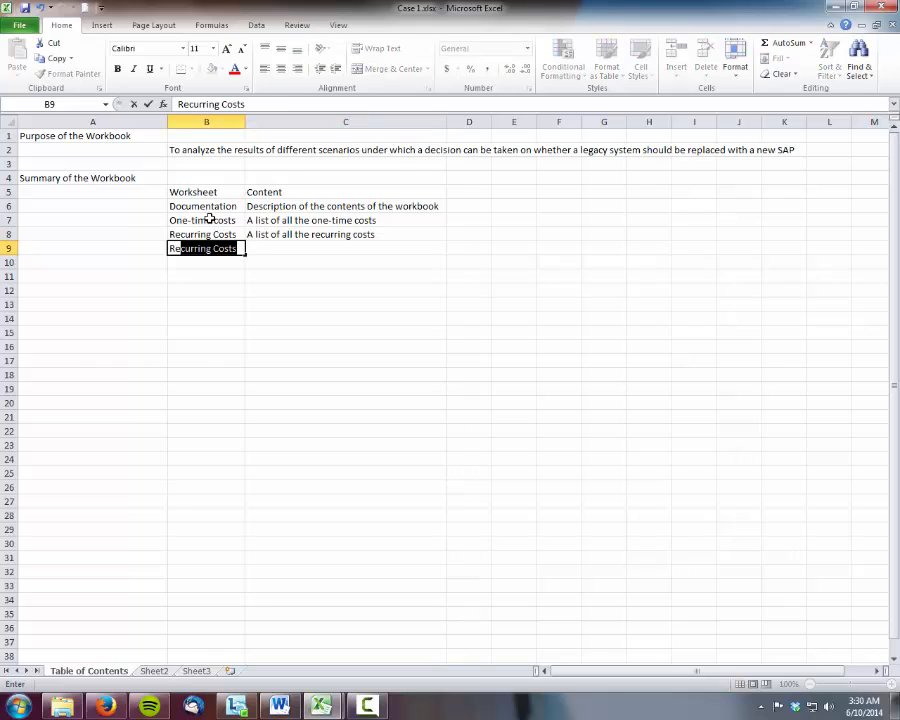
type("curring Benefits")
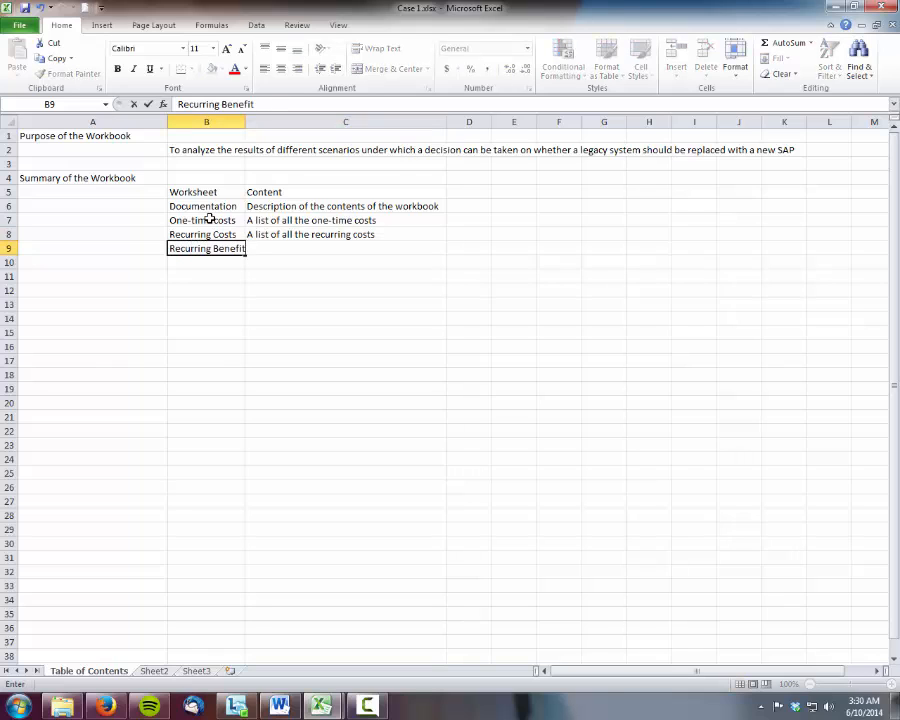
key("Tab")
type("A li")
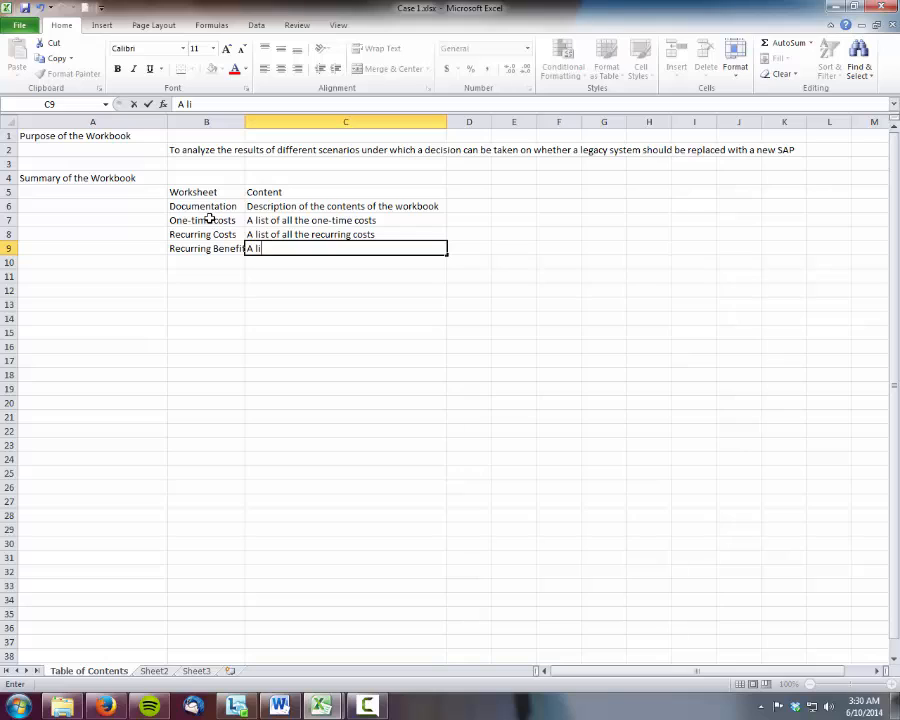
type("st of all the ")
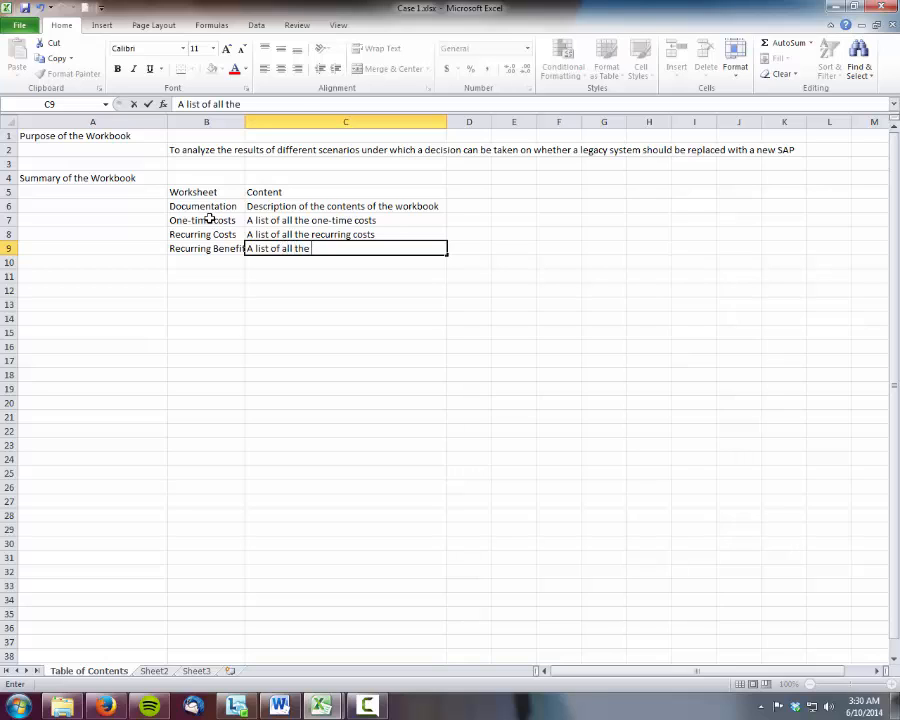
type("recurring benefits")
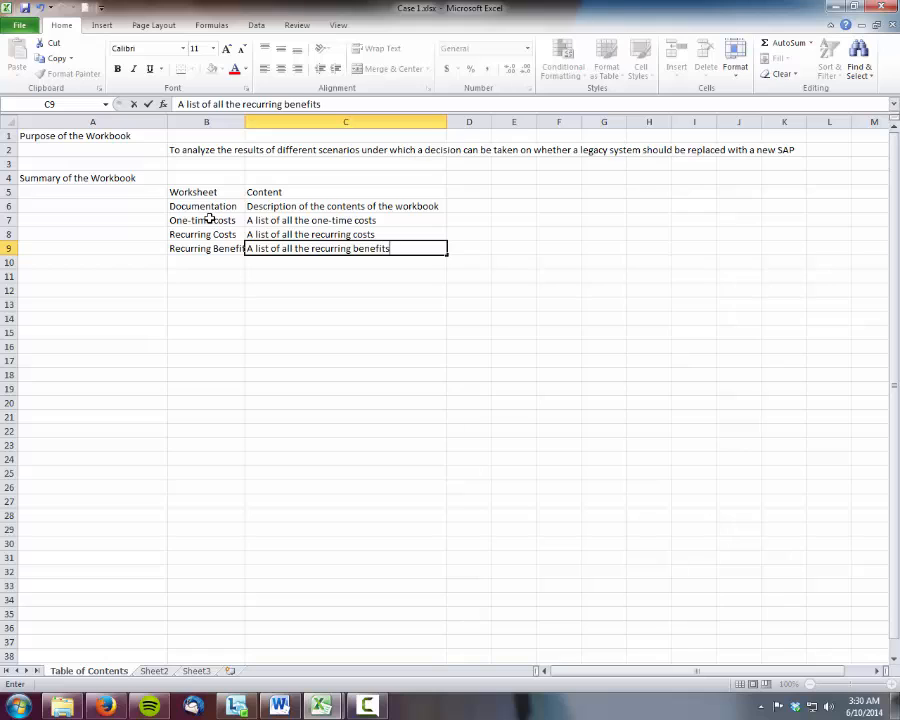
key("Return")
Enter "Economic Feasibility" in B10 and widen column B moderately so all the worksheet names fit
type("E")
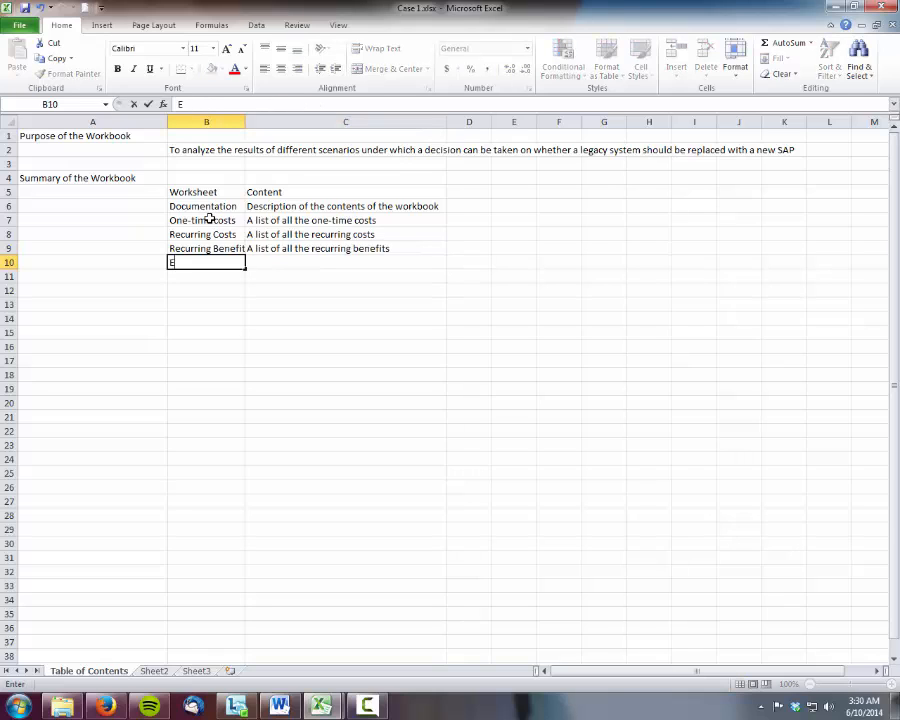
type("conomic Feasibility")
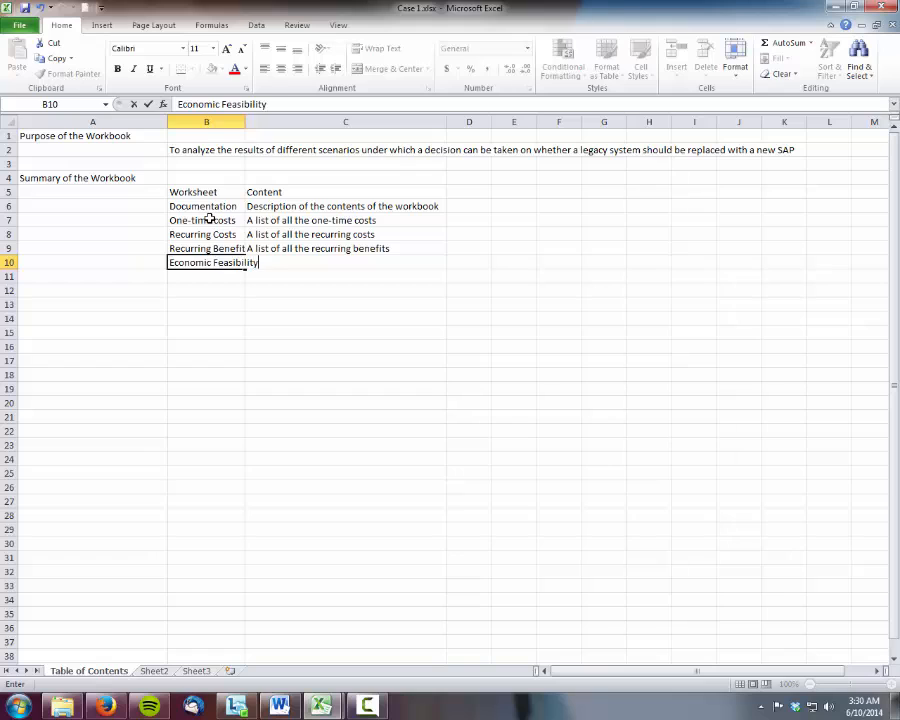
key("Tab")
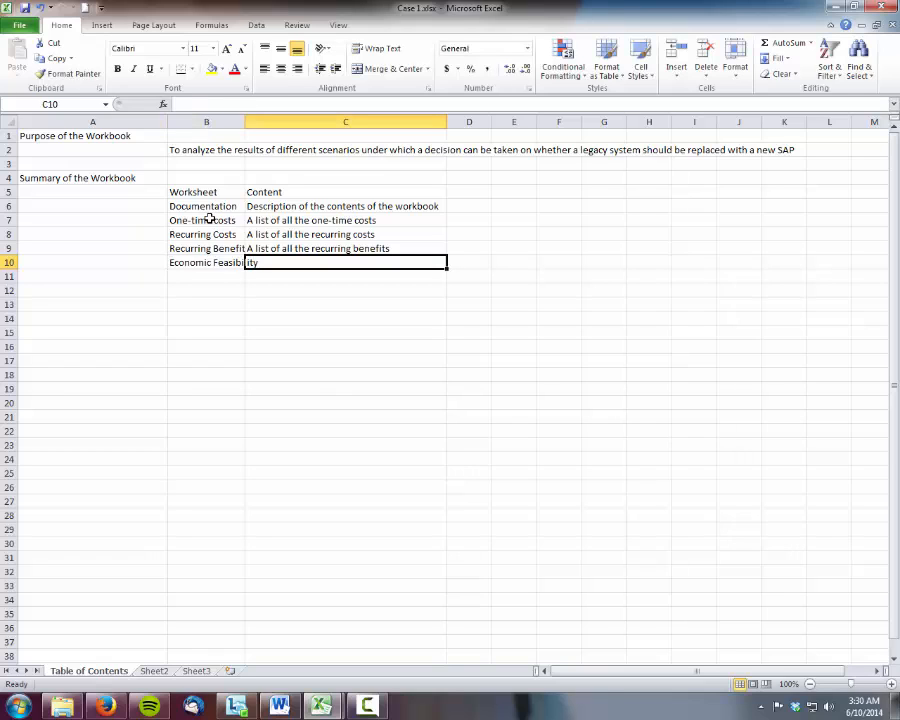
double_click(244, 122)
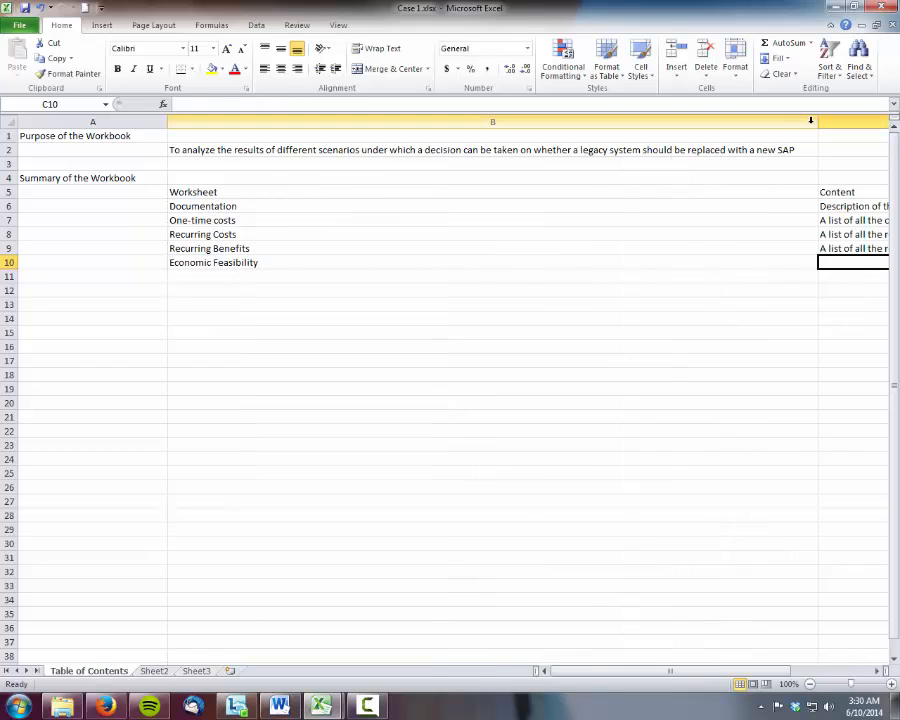
left_click_drag(818, 122, 307, 128)
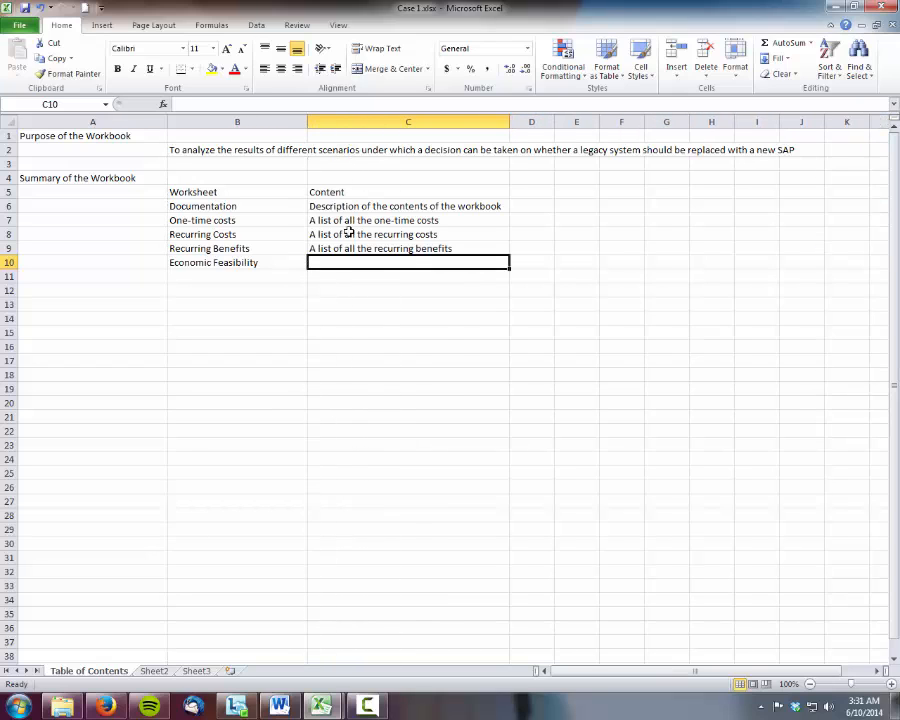
Describe the Economic Feasibility worksheet in C10 as "Contains the economic feasibility calculations"
type("Contain")
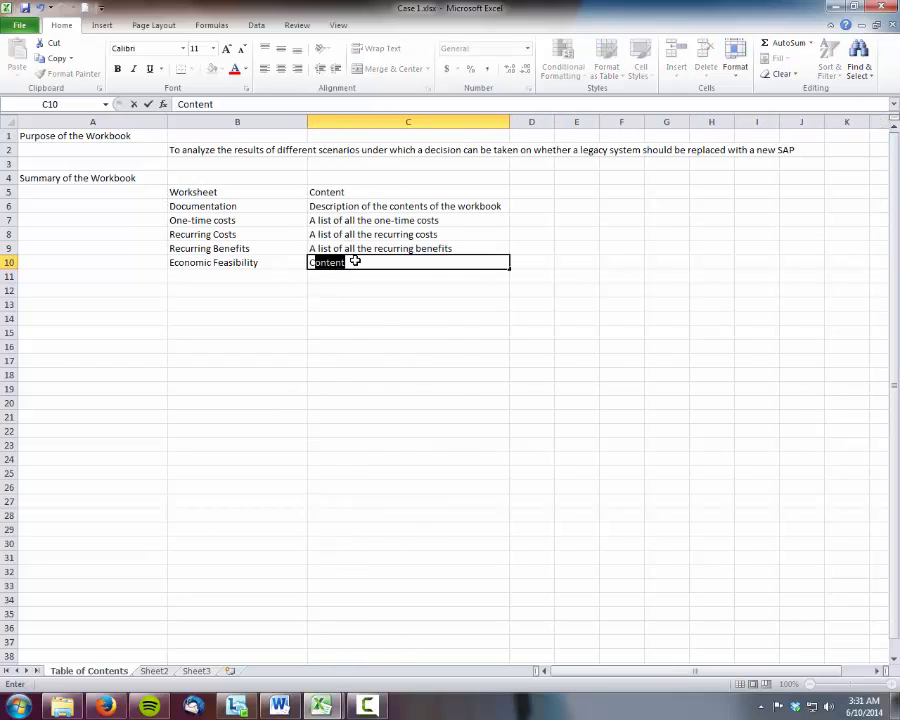
type("s tge")
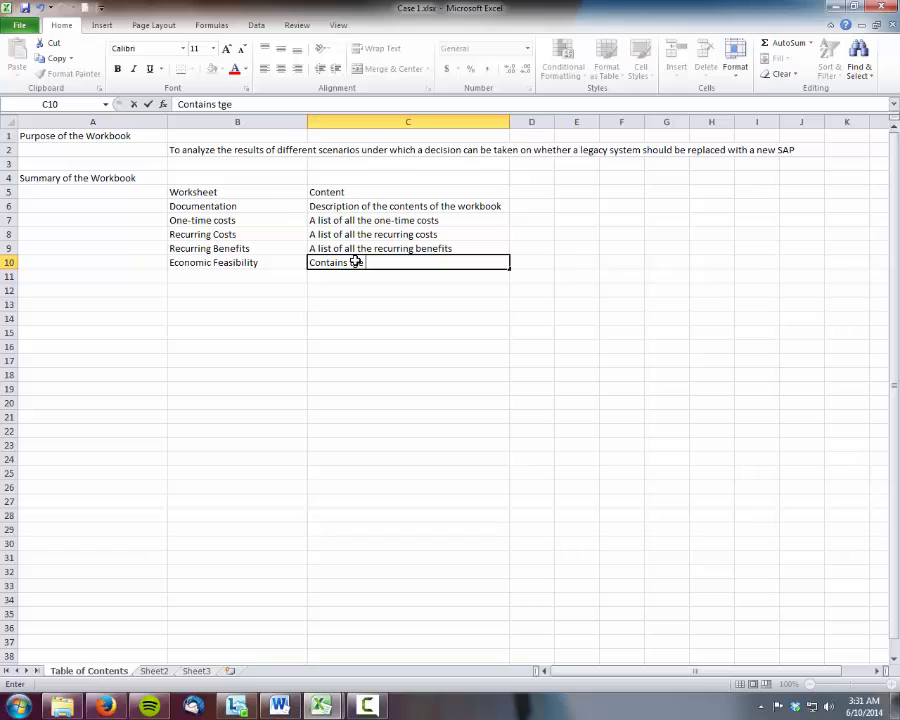
key("BackSpace")
key("BackSpace")
type("he economic feasibi")
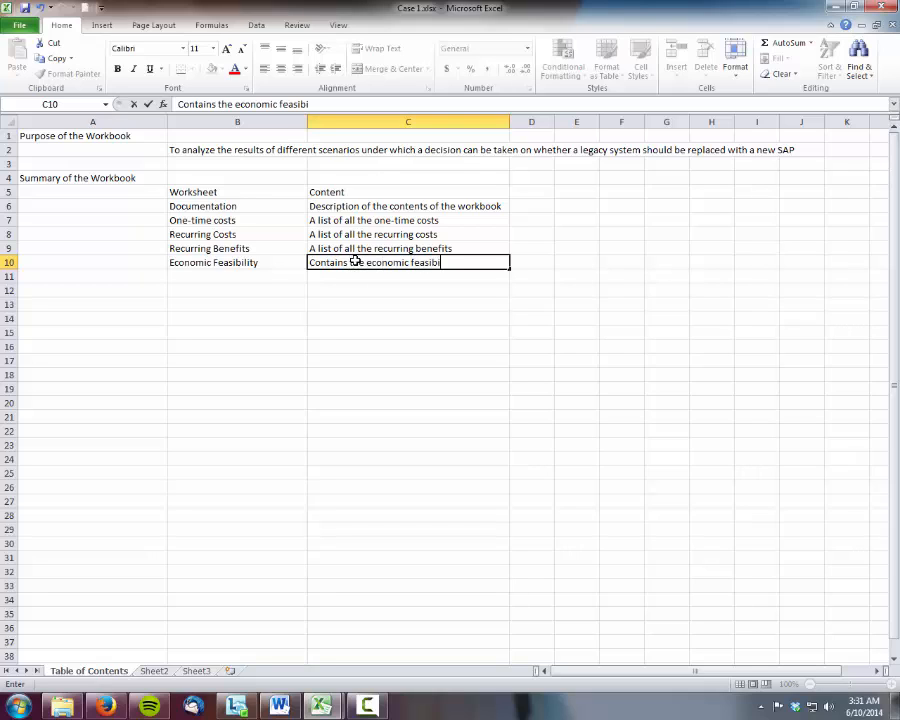
type("lity calculations")
key("Return")
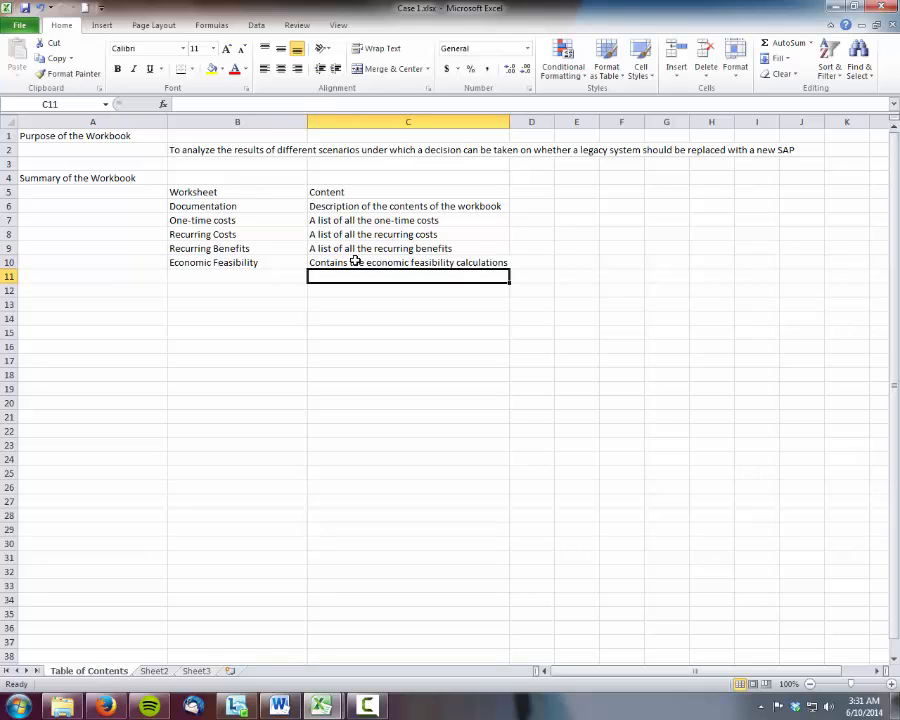
Add a summary row with "Break-even chart" in B11 and "Contain the break-even chart" in C11
key("Left")
type("Break-even chart")
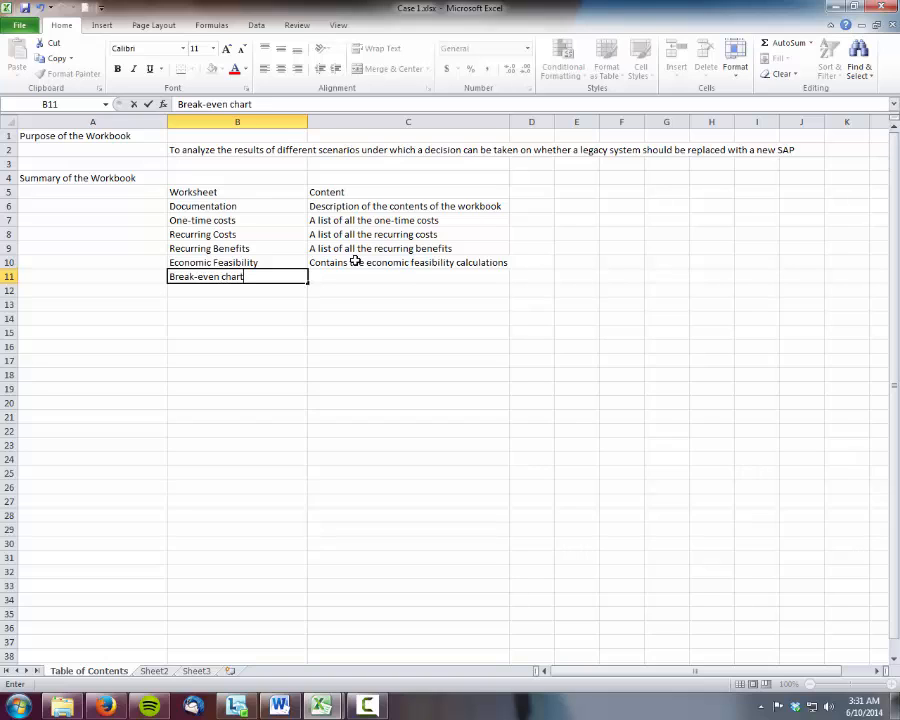
key("Tab")
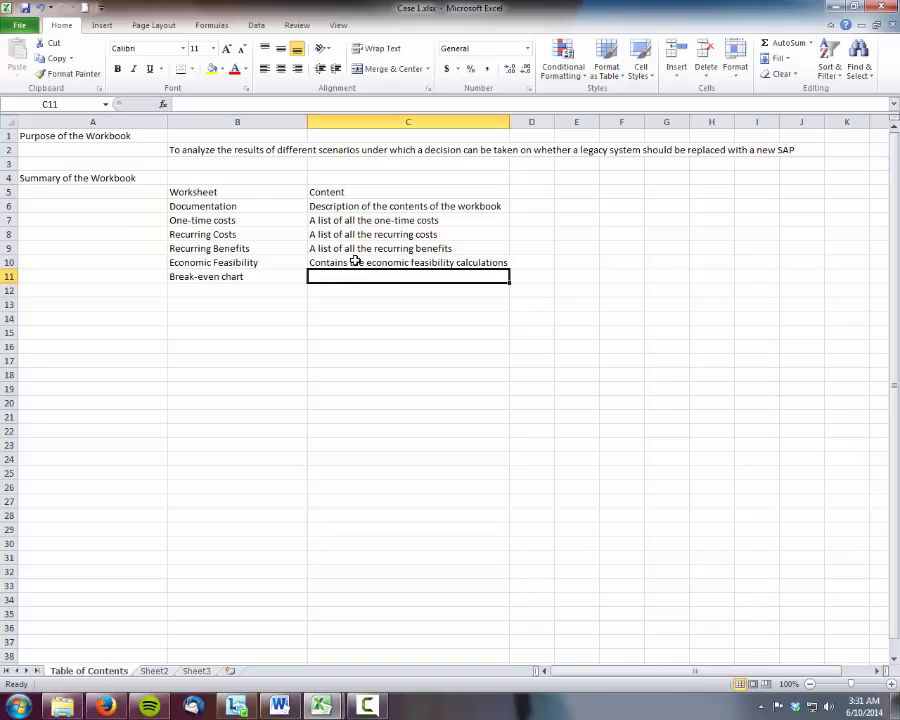
type("Conta")
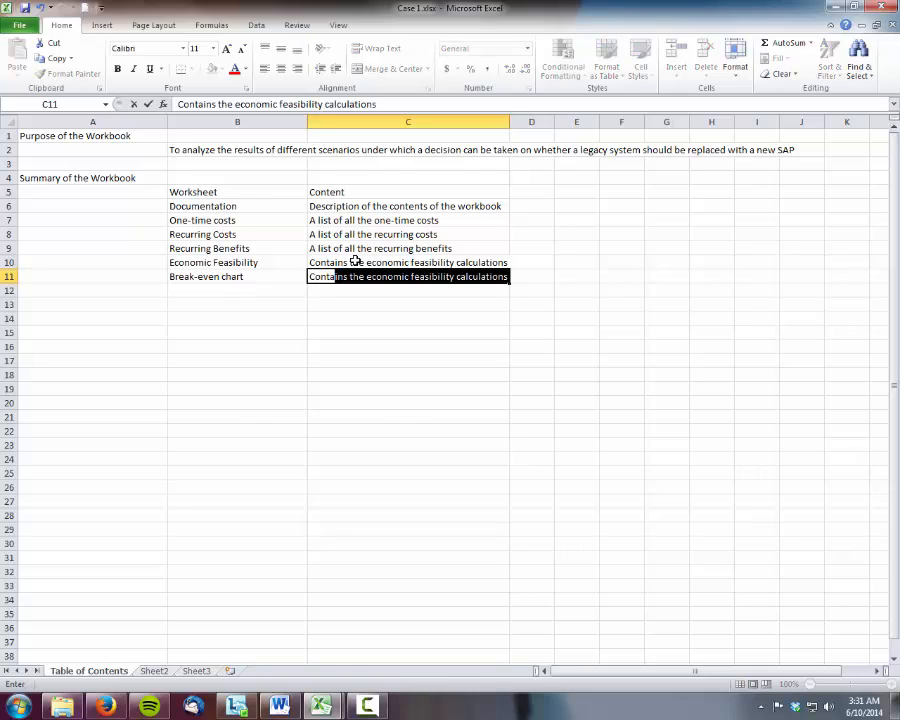
type("in the bre")
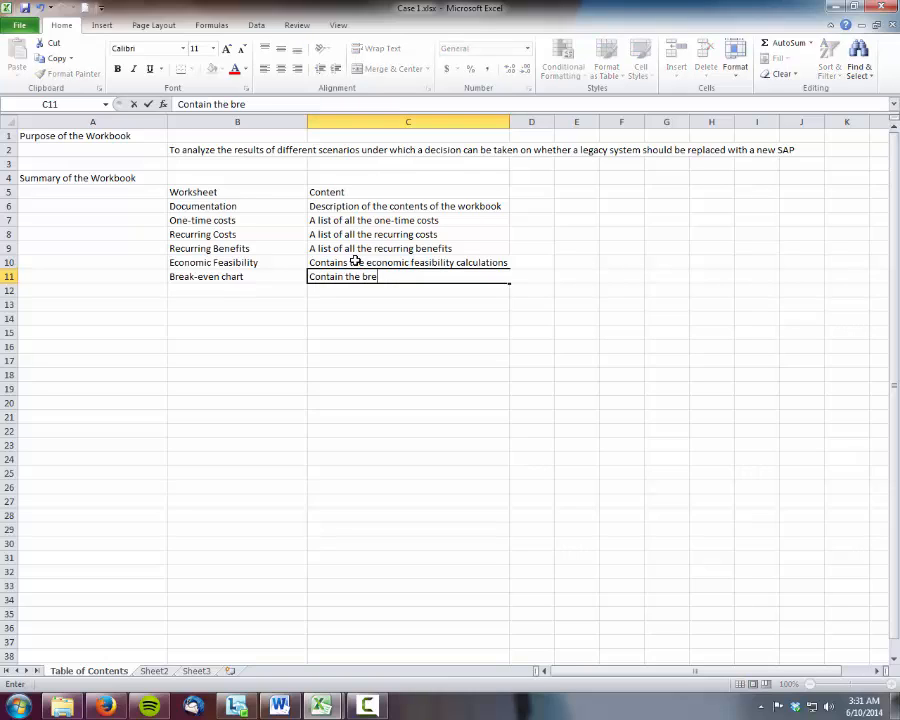
type("ak-even chart")
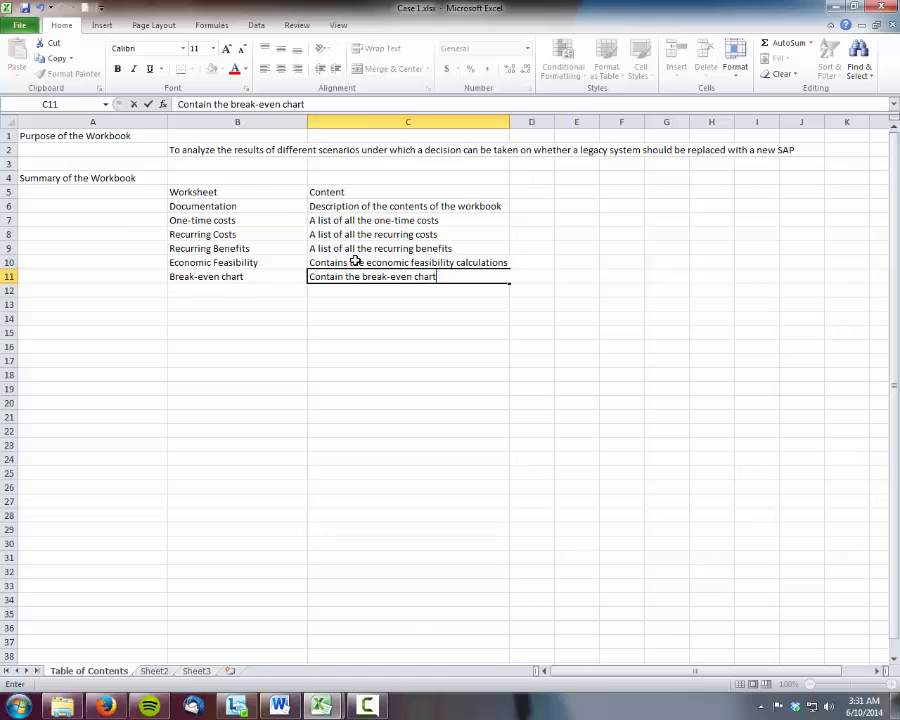
key("Return")
Add the label "Workbook created by:" in A14 and enter the creator's full name in B14
key("Return")
key("Home")
key("Down")
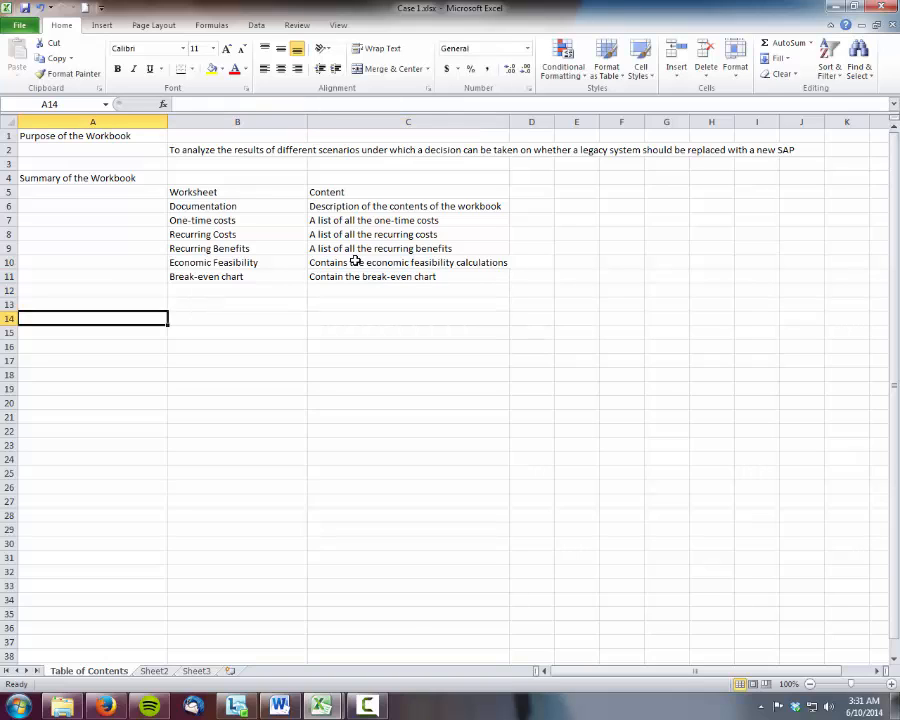
type("Workb")
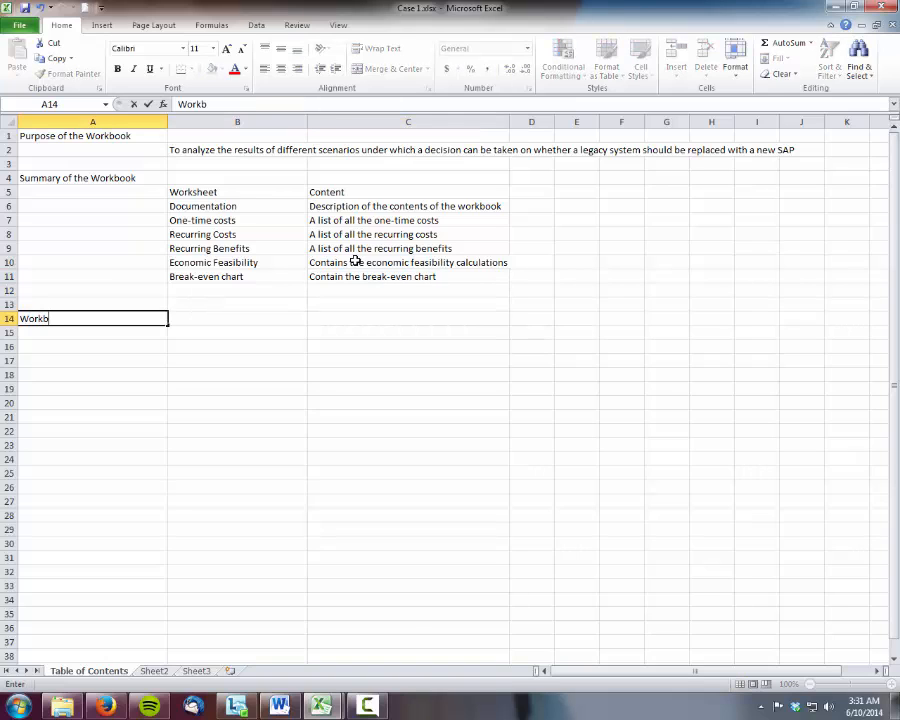
type("ook of")
type("reated ")
type("by:")
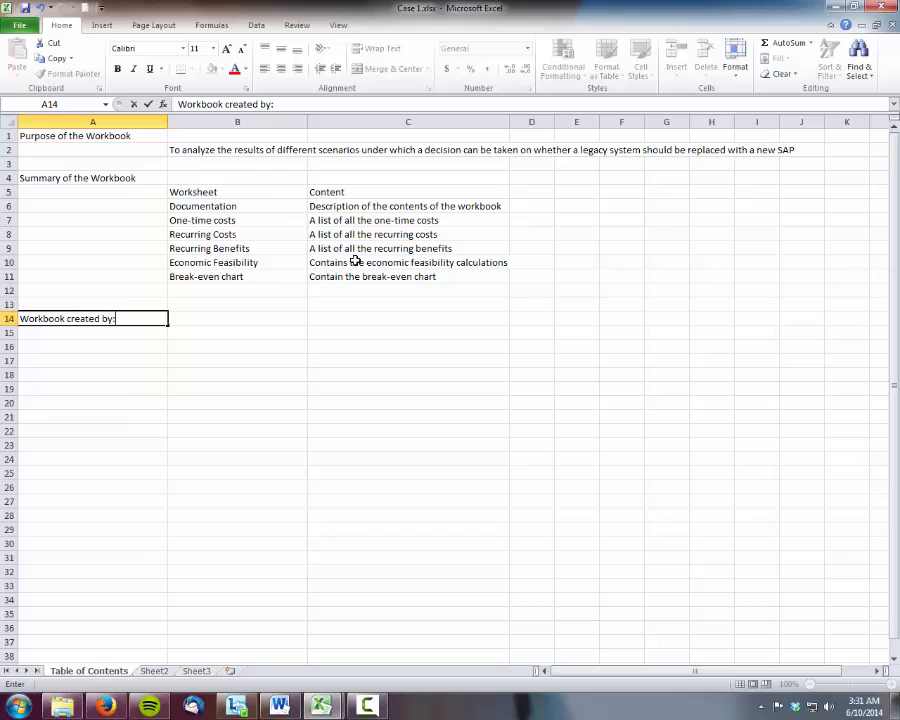
key("Tab")
type("Anwesh")
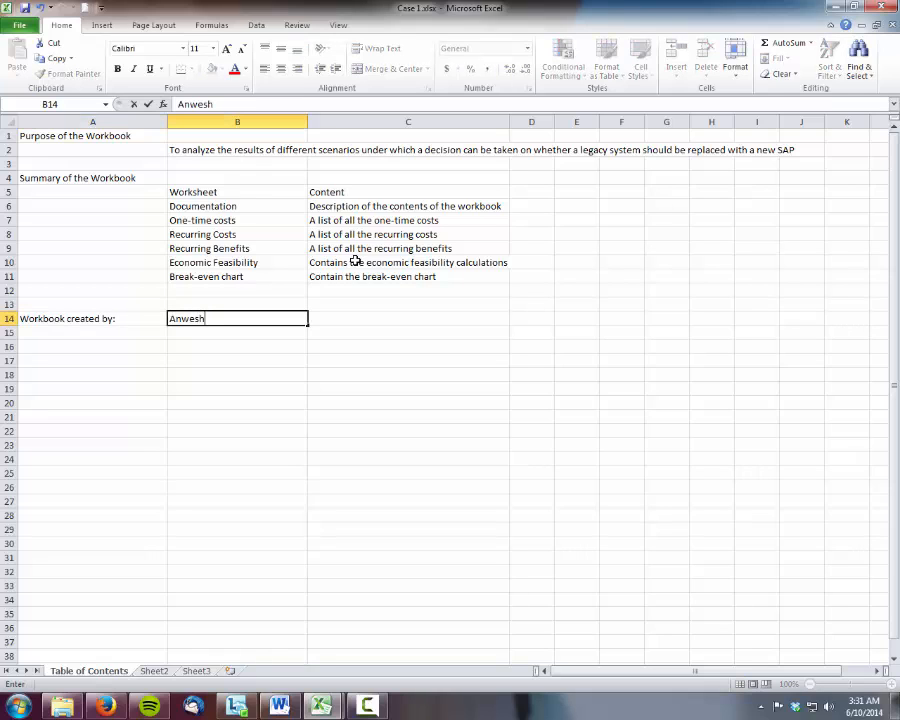
type("a Bhattach")
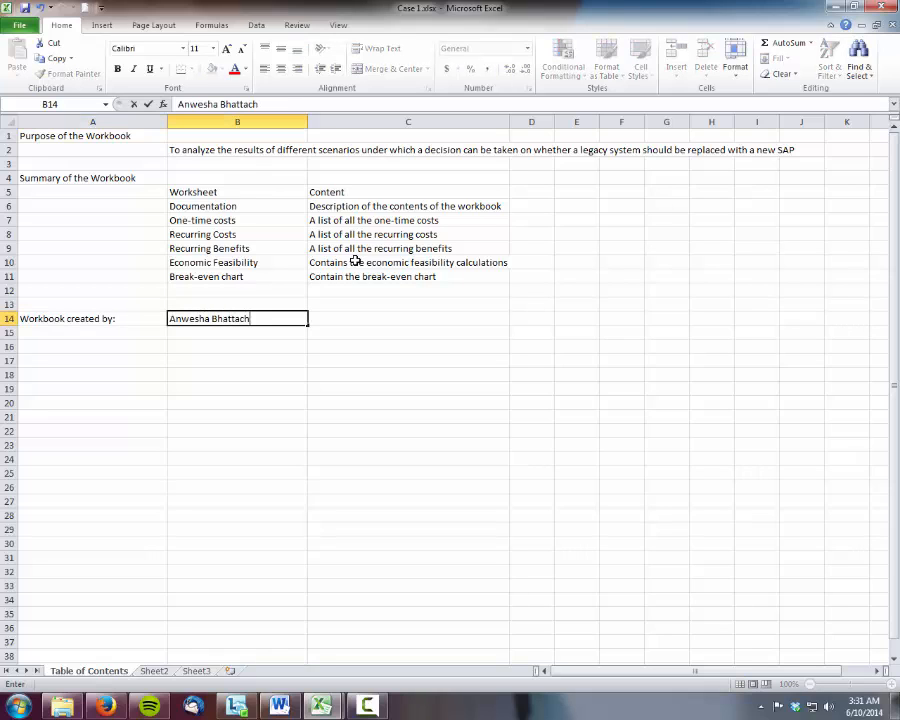
type("arjee")
key("Return")
Enter the label "Last Modified" in A15 below the creator label
key("Left")
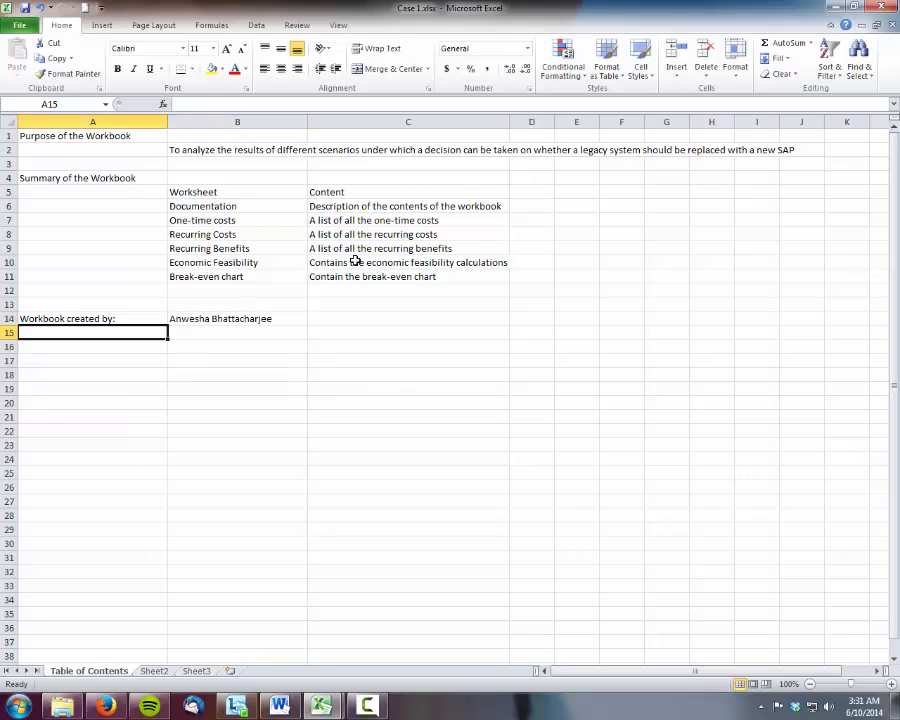
type("Last Modified")
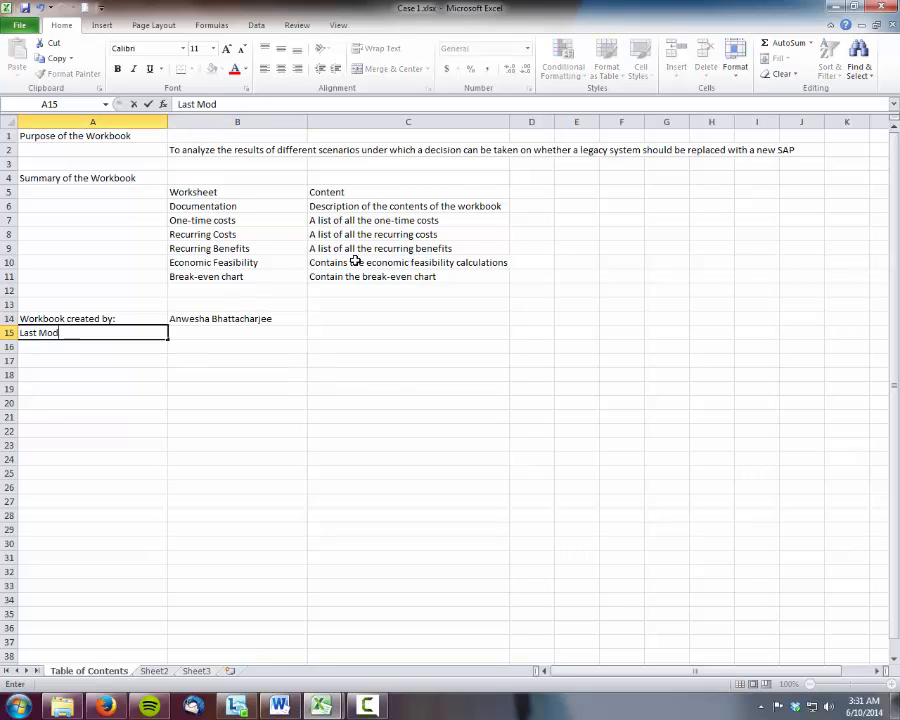
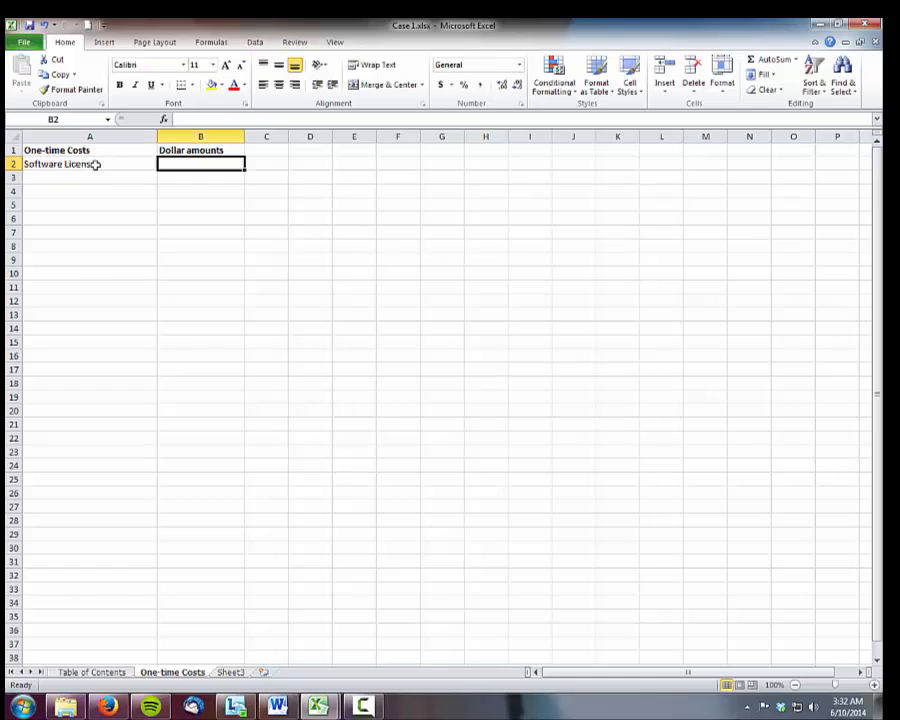
Enter ($750,000) in B2 as the dollar amount for Software Licenses
type("(")
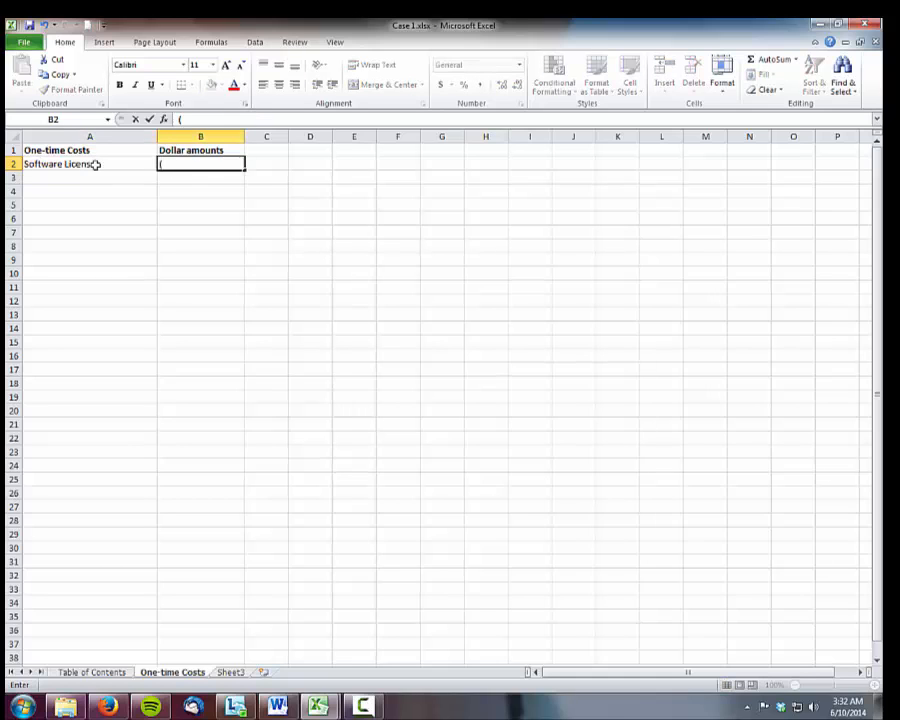
type("$ 750,000")
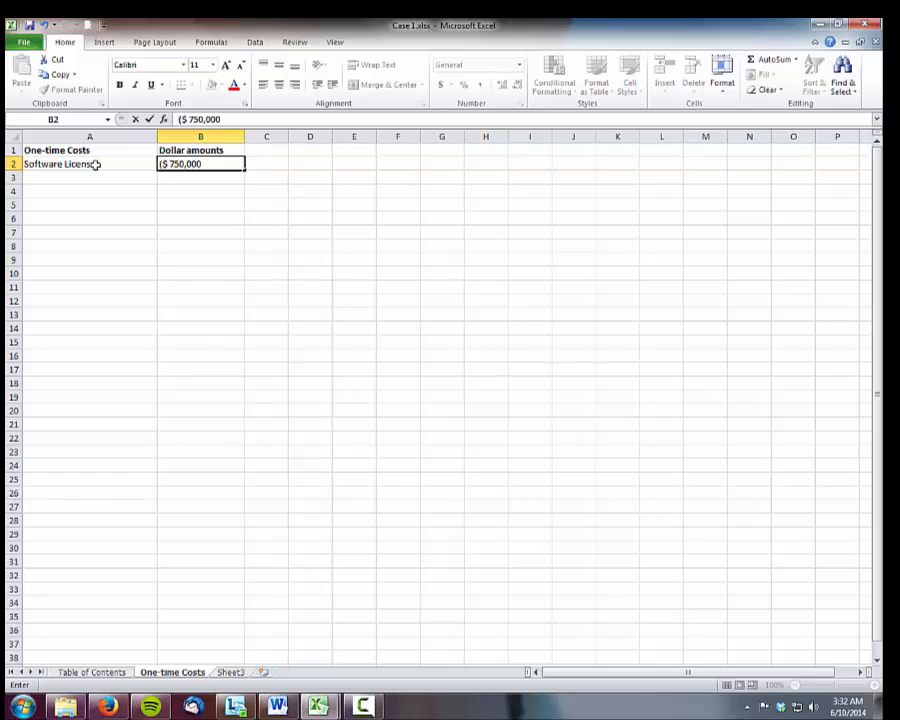
key("Return")
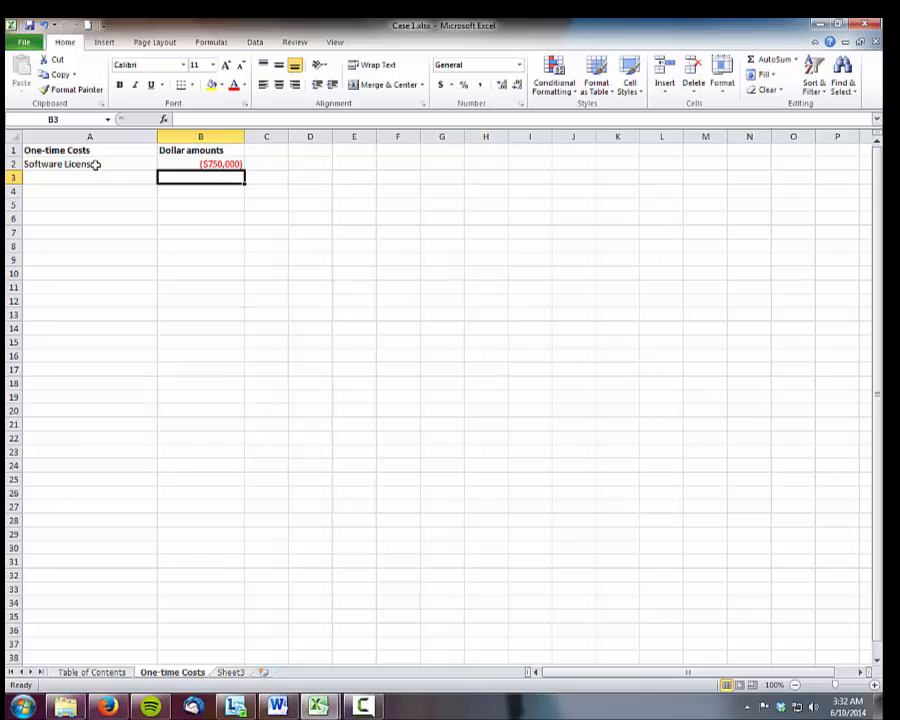
Add a Hardware cost row in A3 with the amount ($75,000) in B3
key("Left")
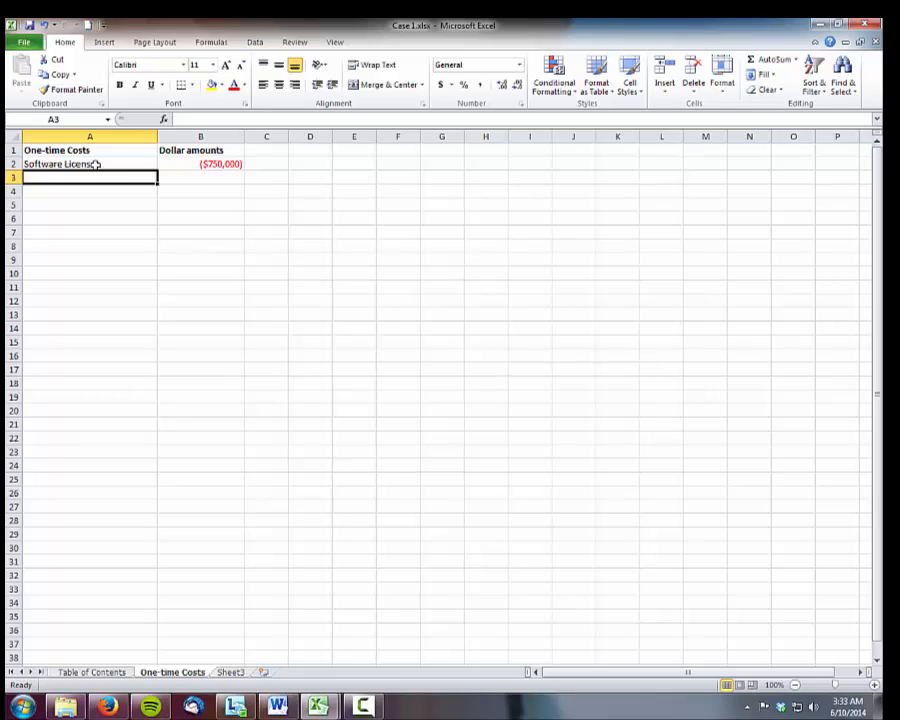
type("Hardware")
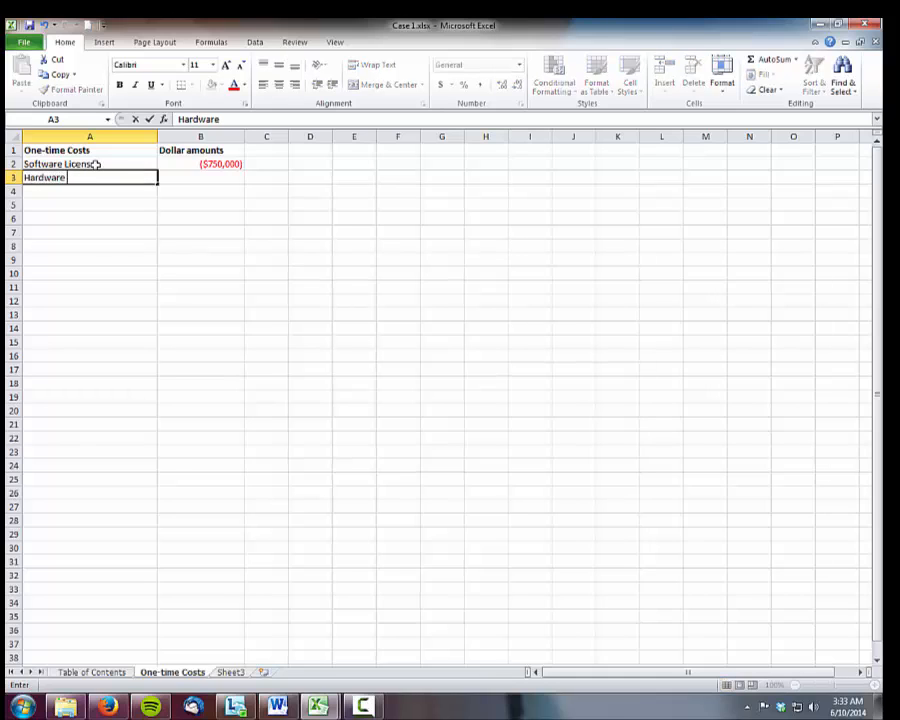
key("Tab")
type("(")
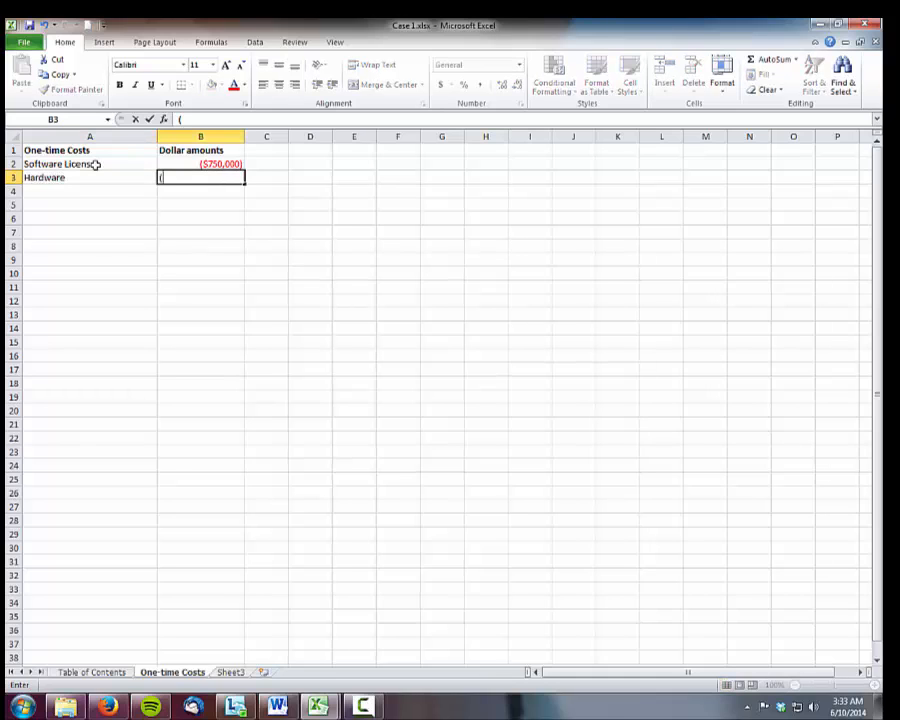
type("$75,000")
key("Return")
Enter "Network and Communications Upgrades" in A4 and fit column A to its longest label
key("Left")
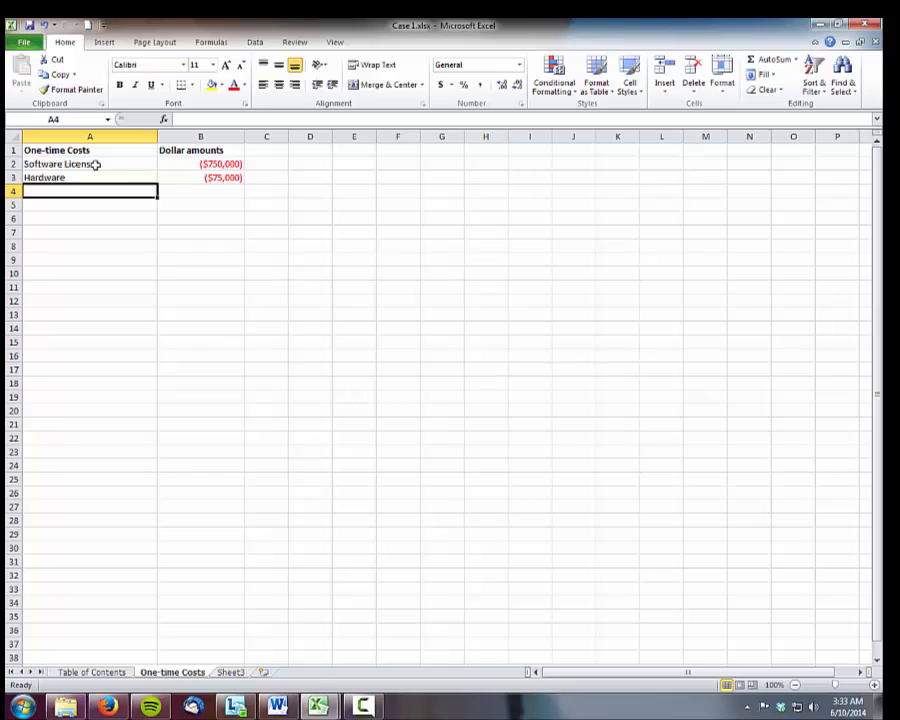
type("Network")
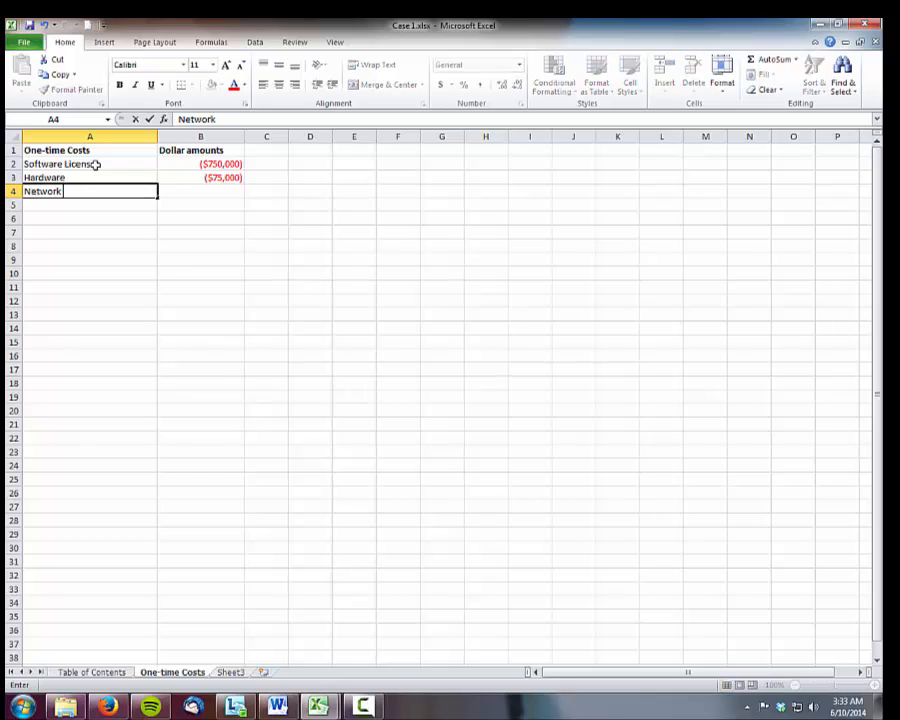
type(" and Communic")
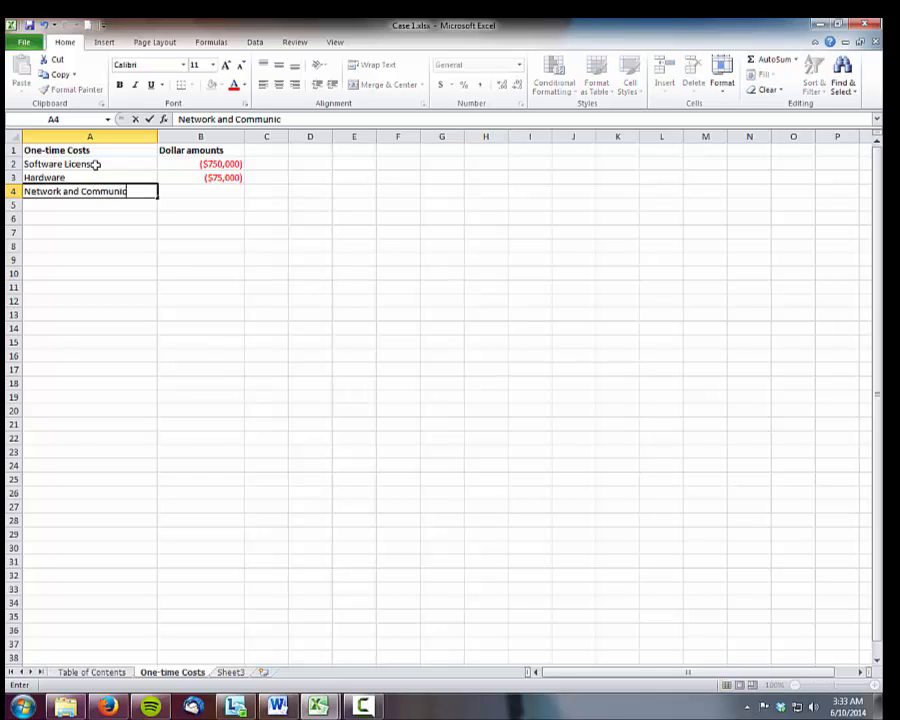
type("ations Upgardes")
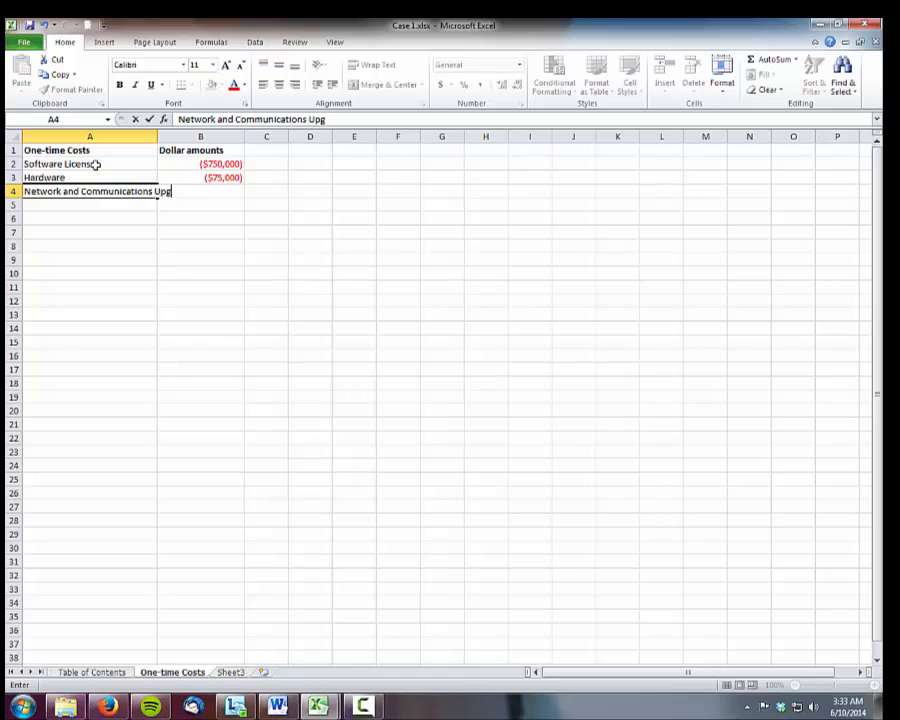
key("BackSpace")
key("BackSpace")
key("BackSpace")
key("BackSpace")
key("BackSpace")
type("rades")
key("Tab")
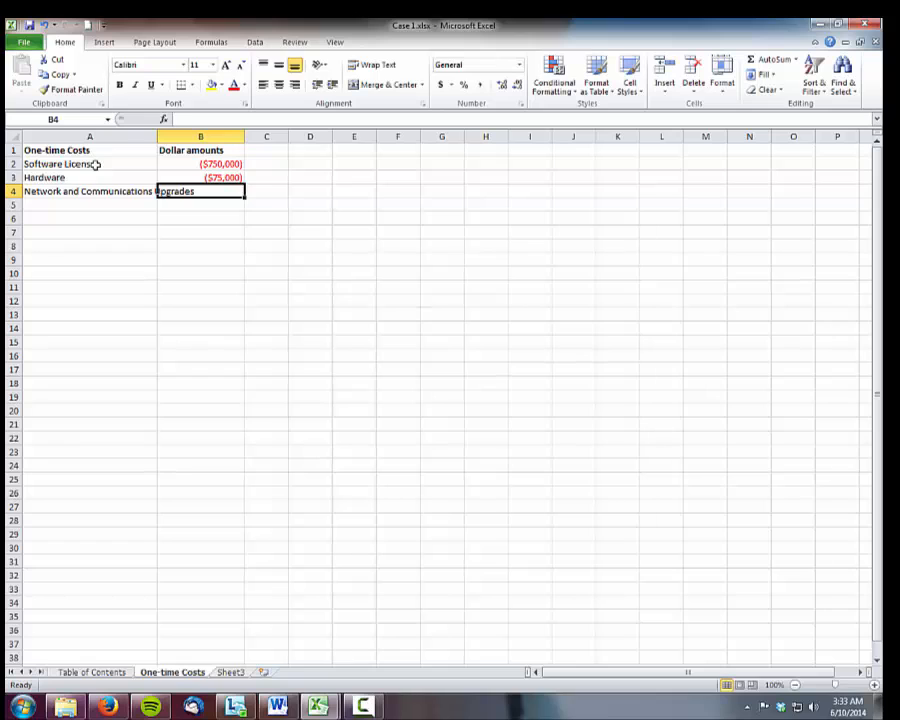
double_click(157, 139)
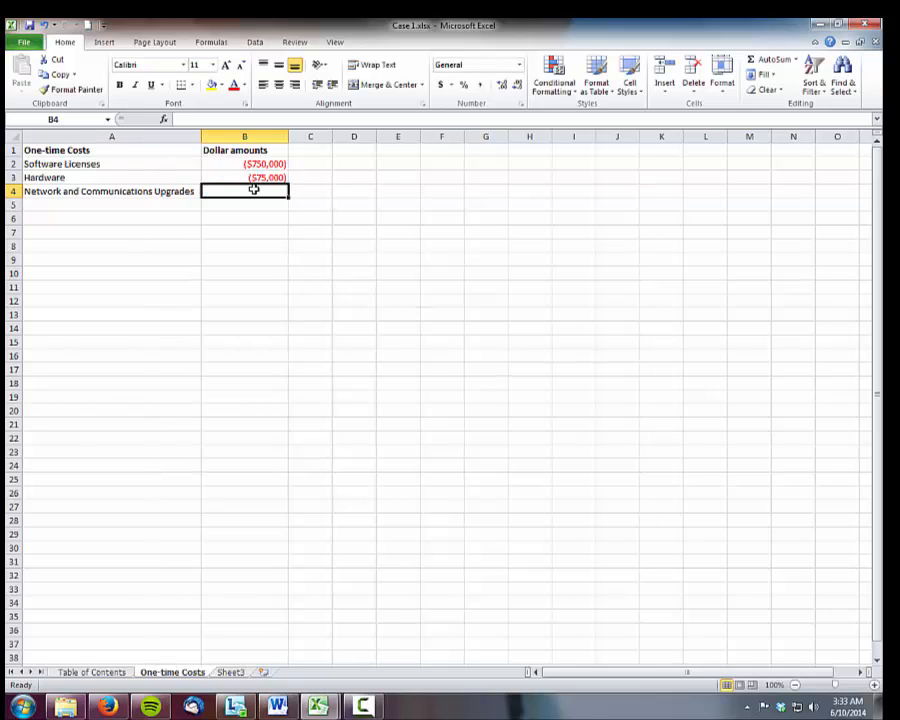
Enter ($25,000) in B4 as the amount for the network and communications upgrades
type("($")
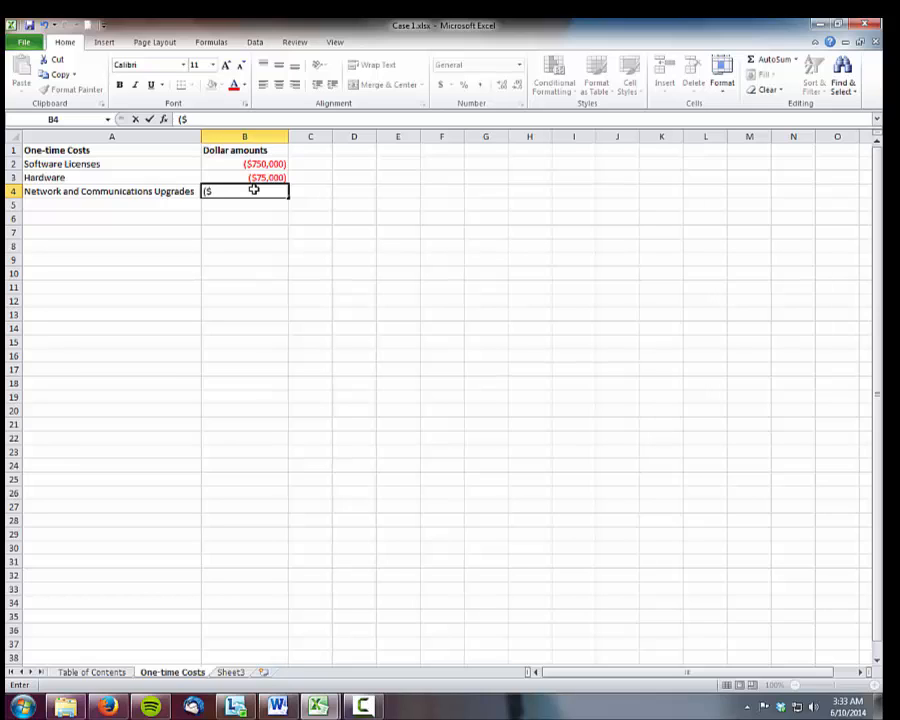
type("25,000")
key("Return")
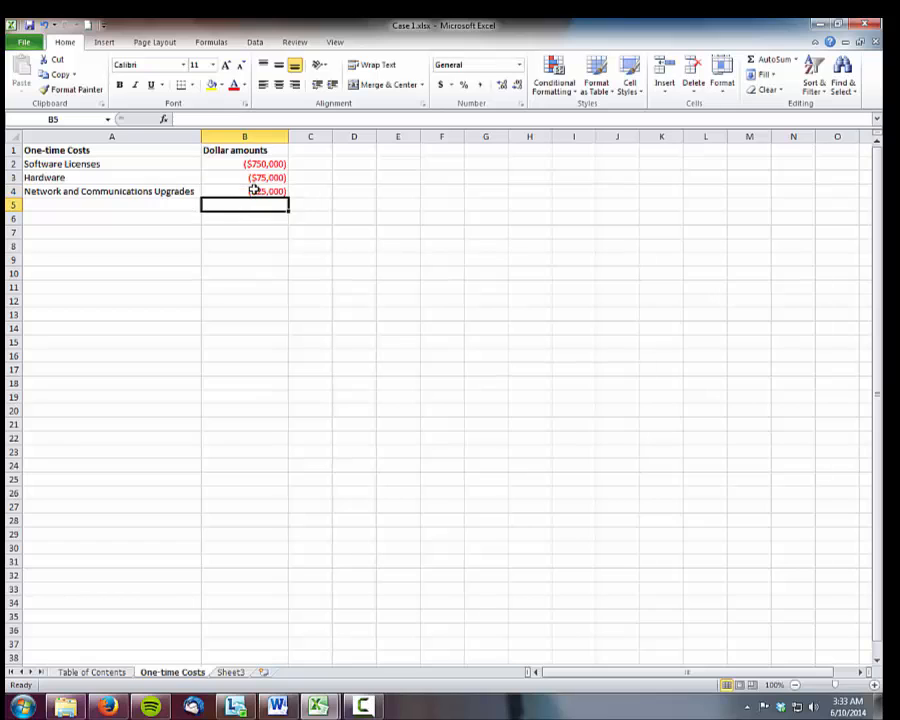
Add a Training cost row in A5 with the amount ($25,000) in B5
key("Left")
type("Training")
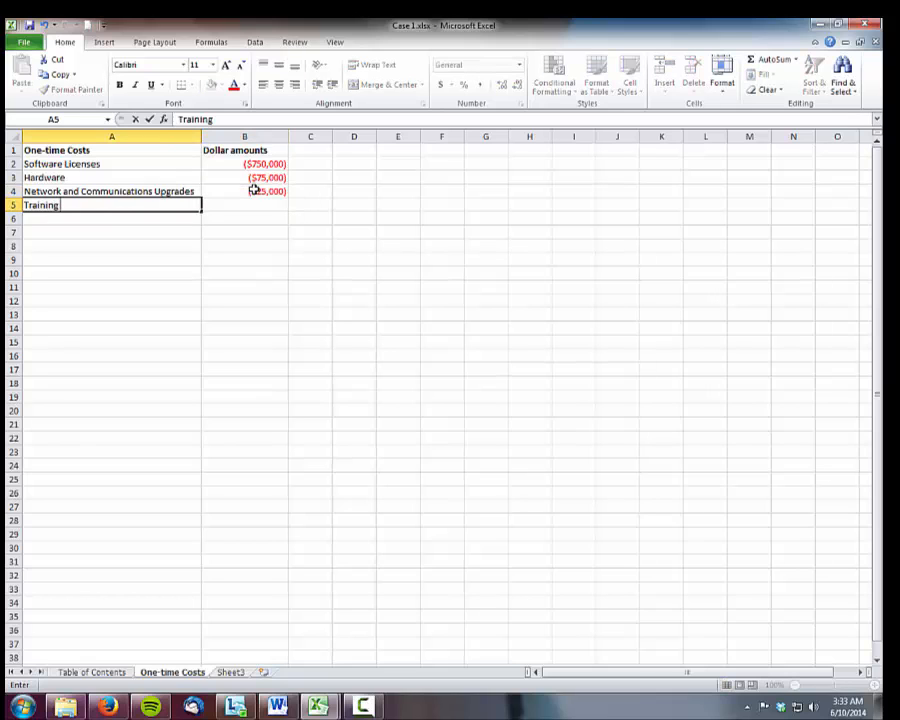
key("Tab")
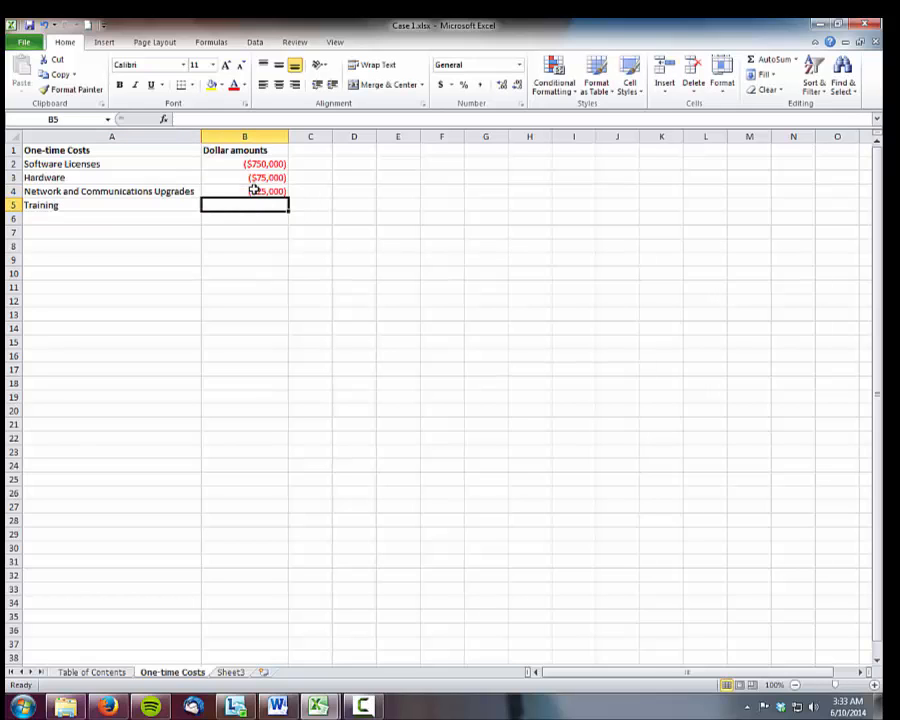
type("($25,000")
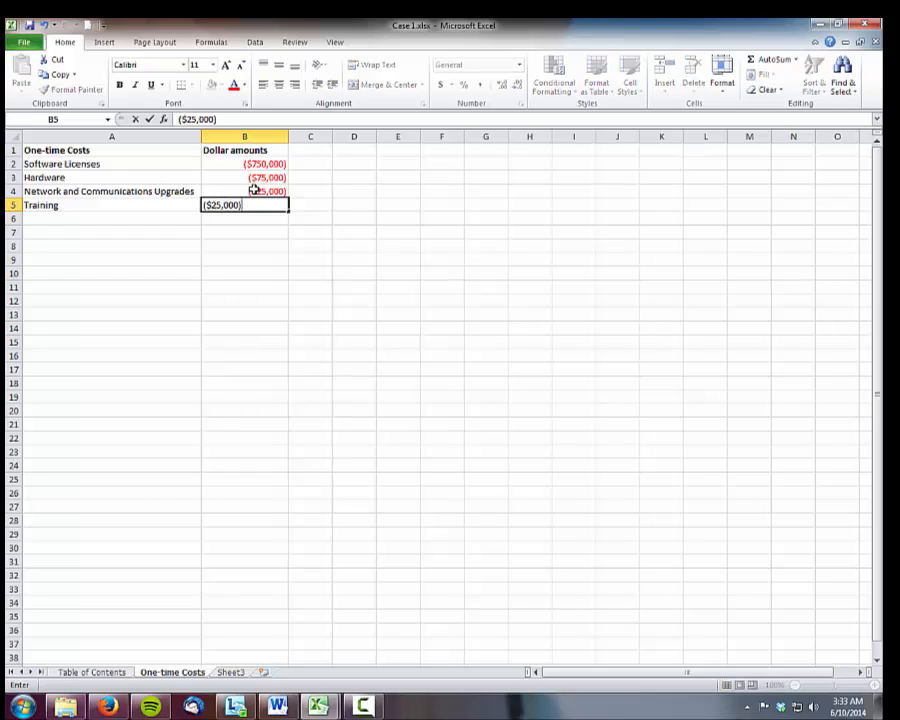
type(")")
key("Return")
Add a "Configuration and Implementation" cost row in A6 with the amount ($3,000,000) in B6
type("Co")
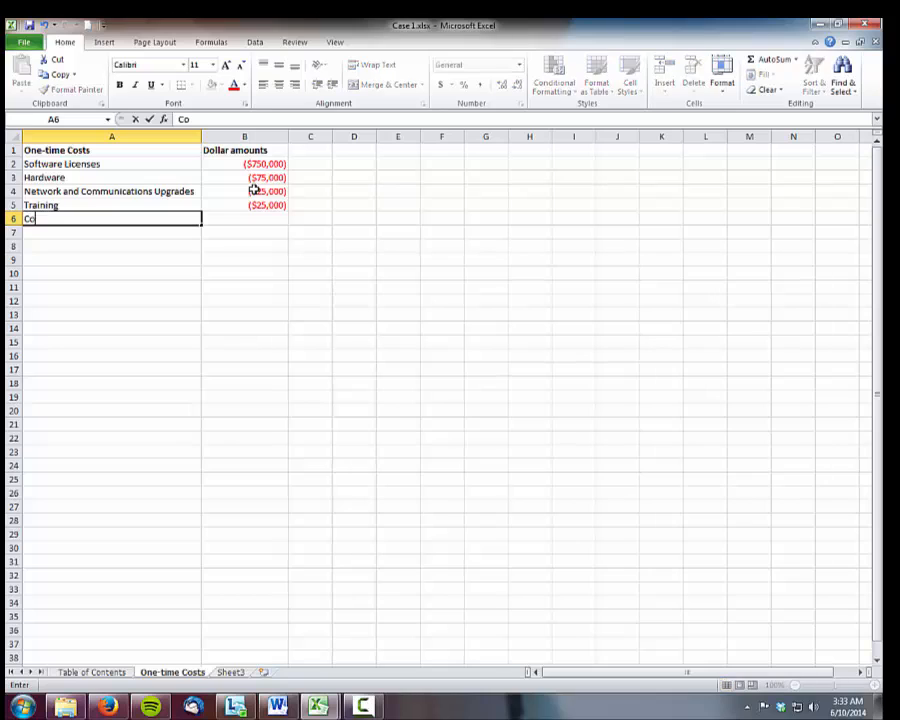
type("nfiguration")
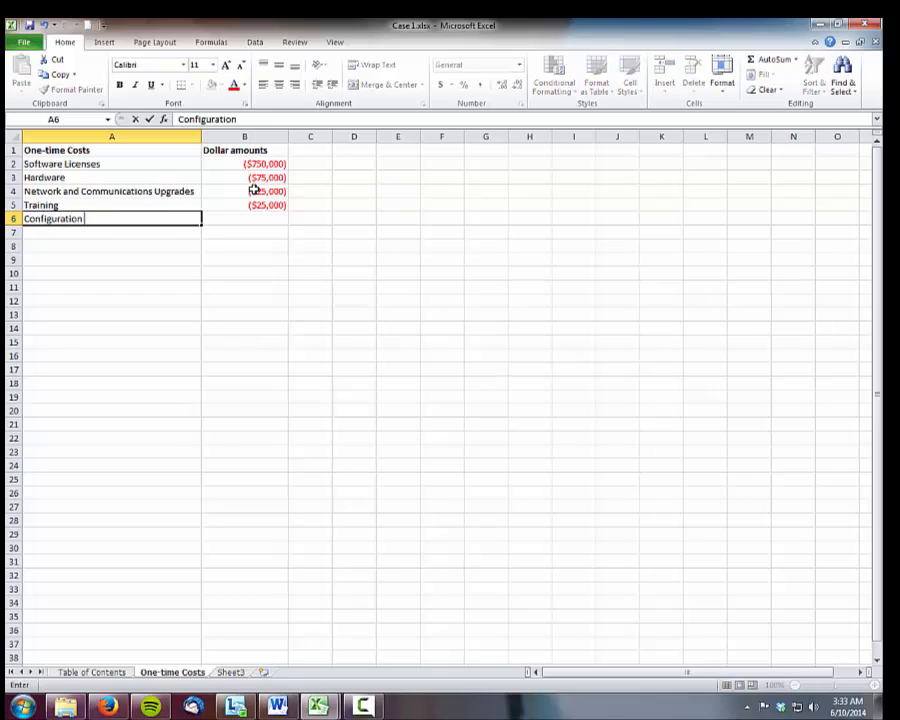
type(" and Implemetation")
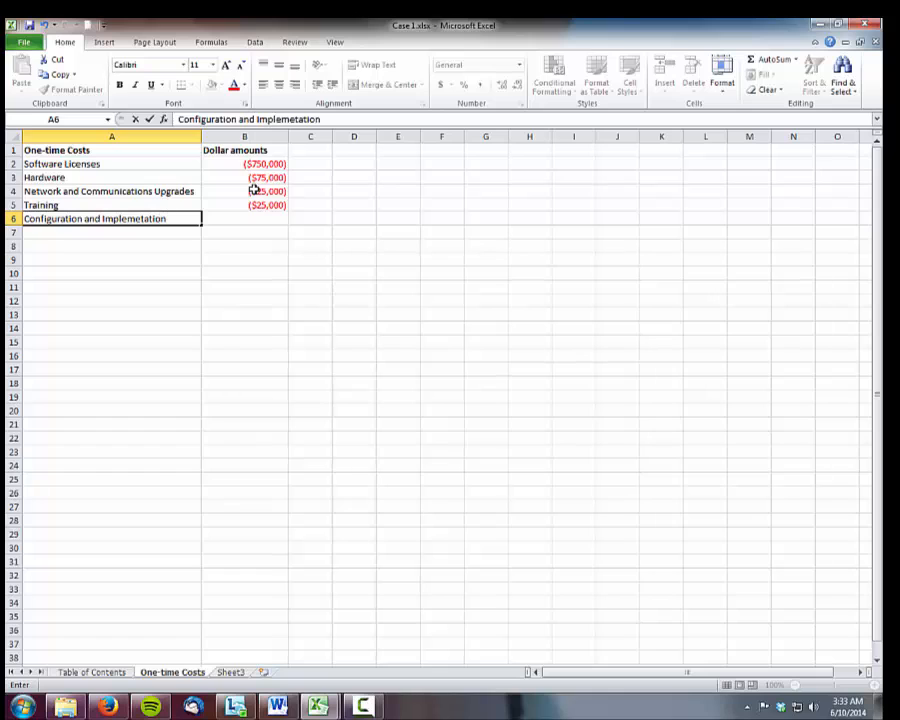
key("Tab")
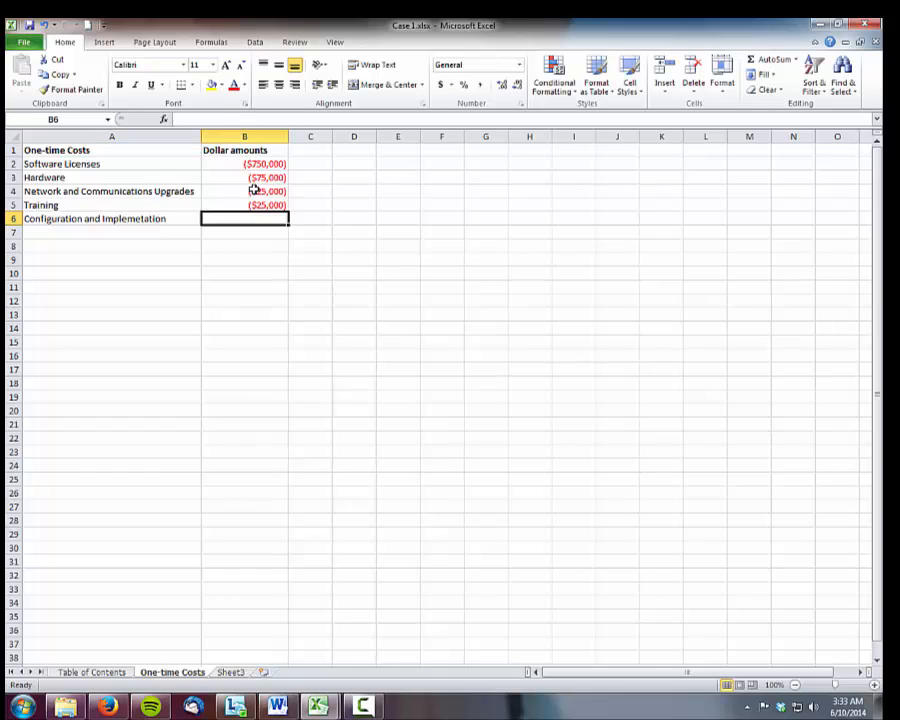
key("Left")
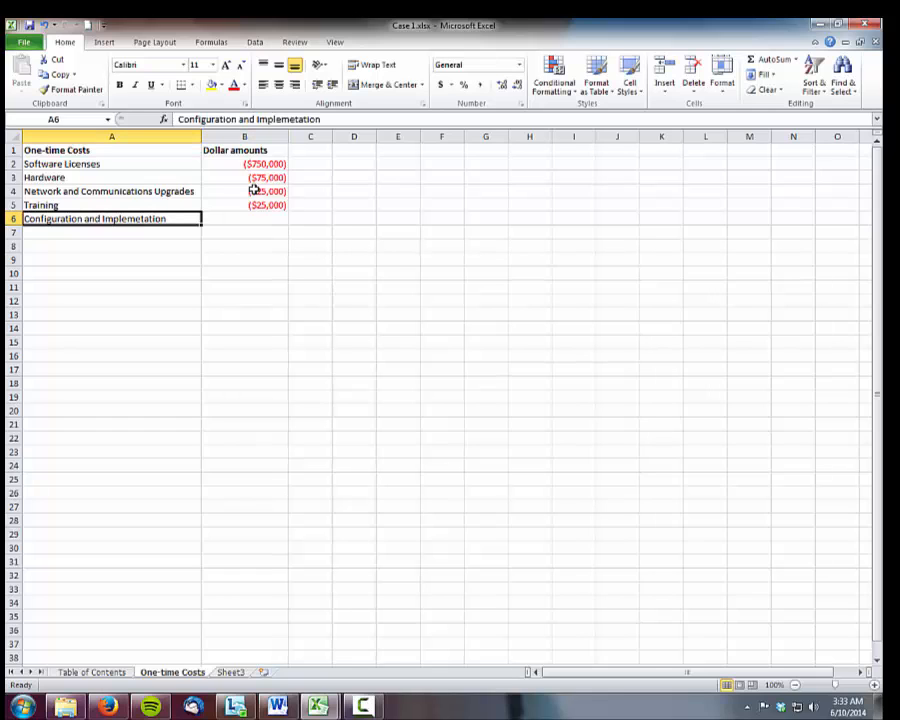
double_click(138, 218)
type("n")
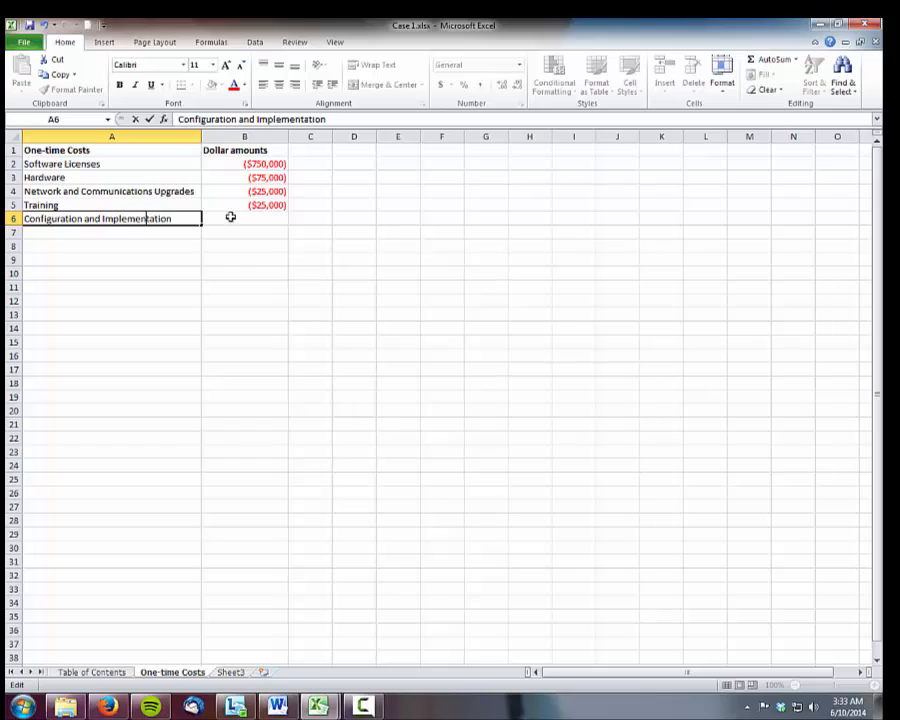
left_click(243, 217)
type("(")
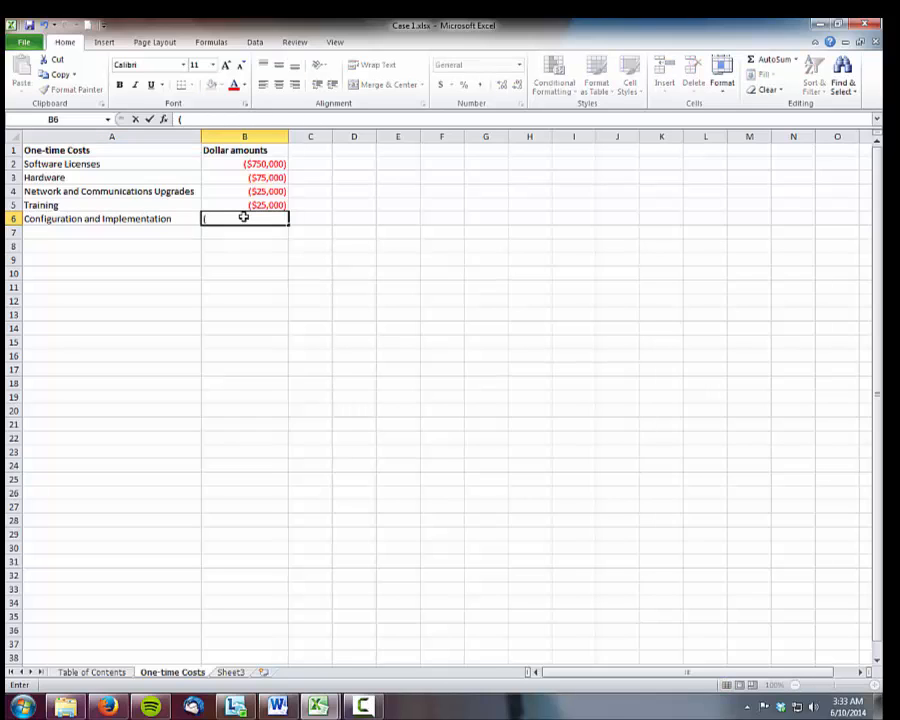
type("$3,000,000")
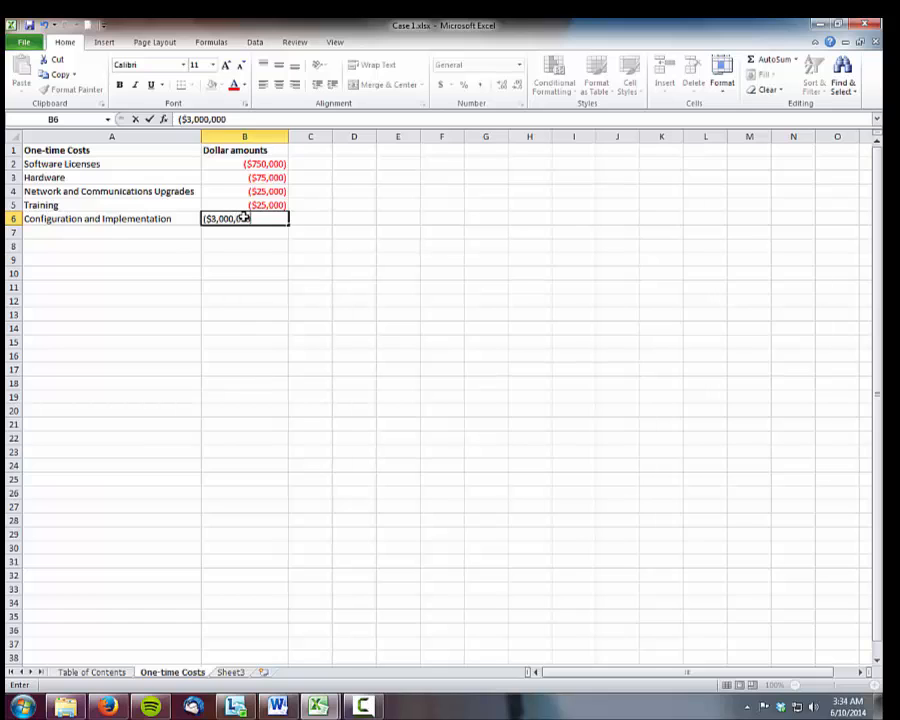
key("Return")
Add a bold "Total One-time Costs" label in A8 and sum B2:B6 in B8
key("Return")
key("Left")
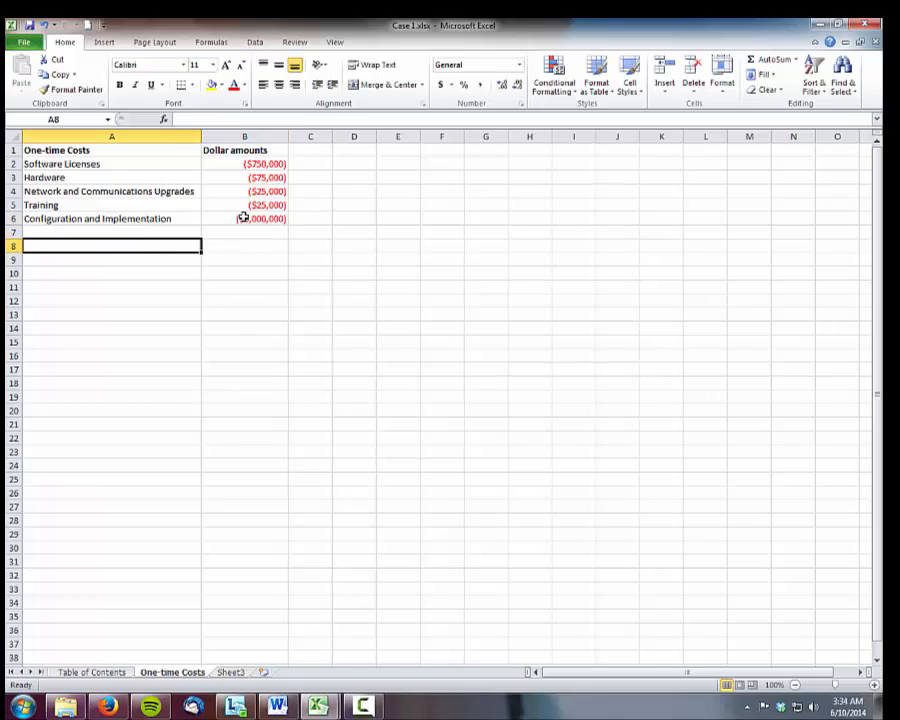
type("Total")
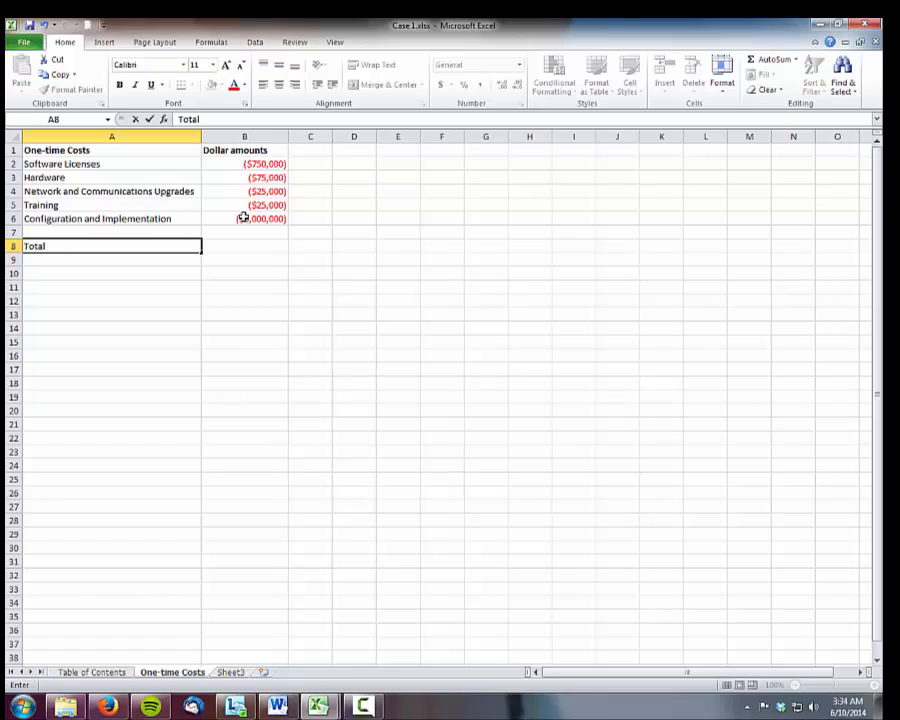
type(" One-time C")
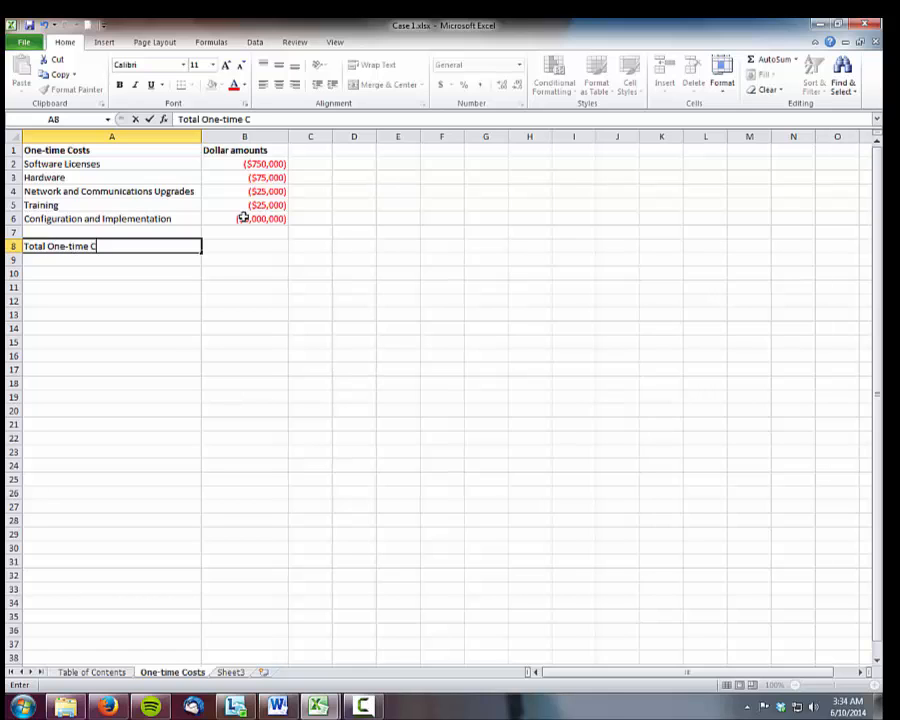
type("ostst")
key("Tab")
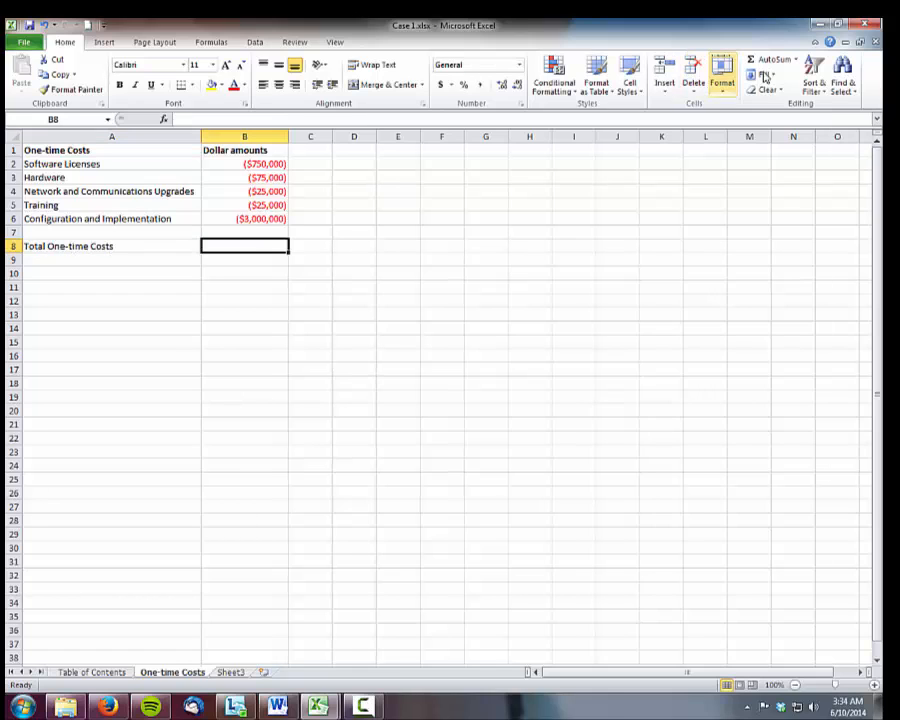
key("alt+equal")
left_click_drag(247, 163, 249, 218)
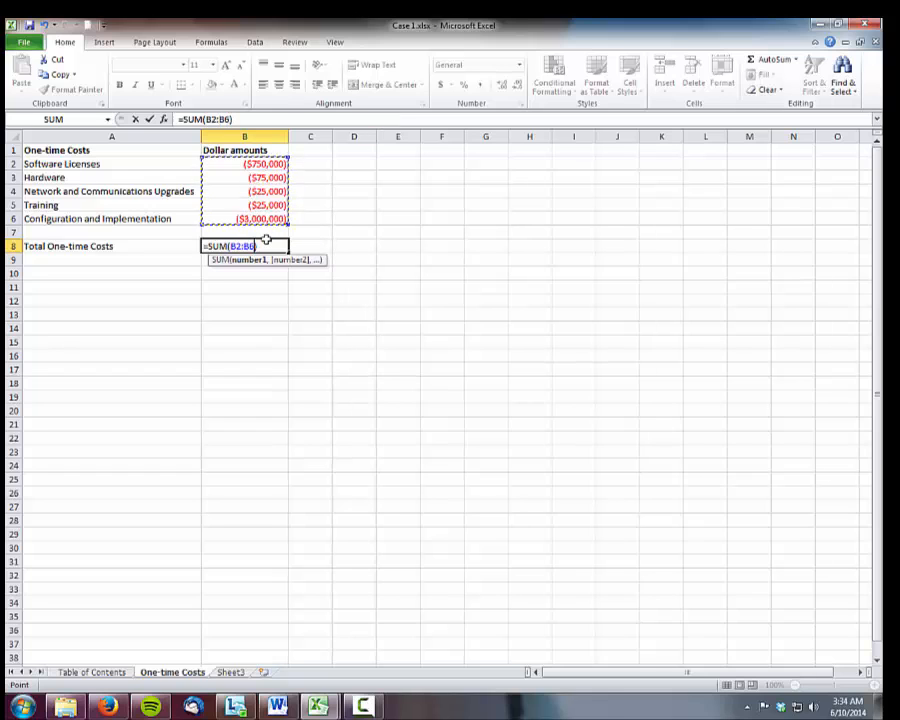
key("Return")
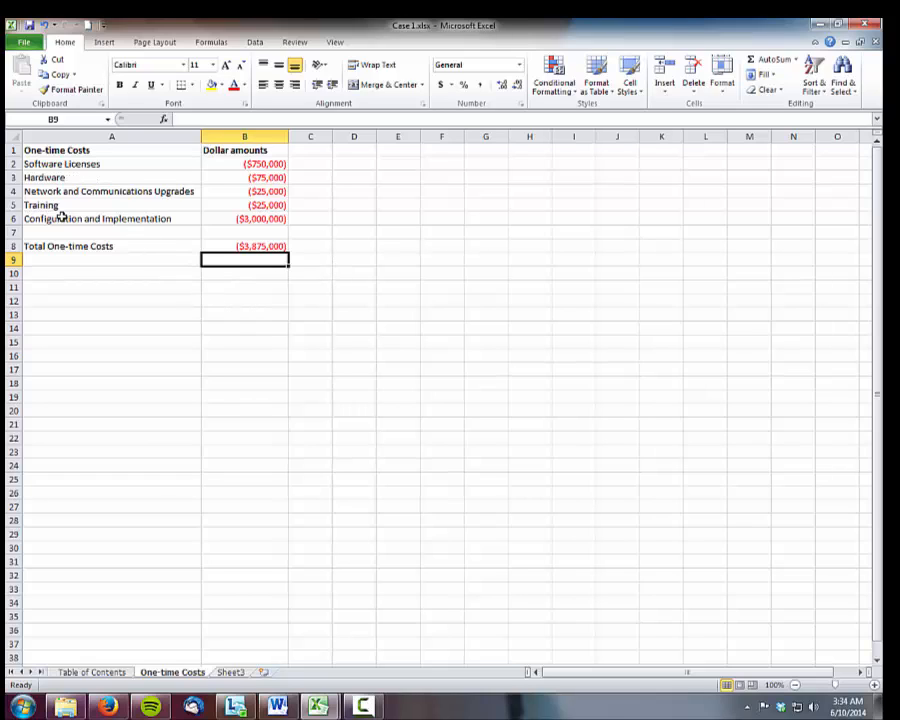
left_click(60, 246)
left_click(118, 86)
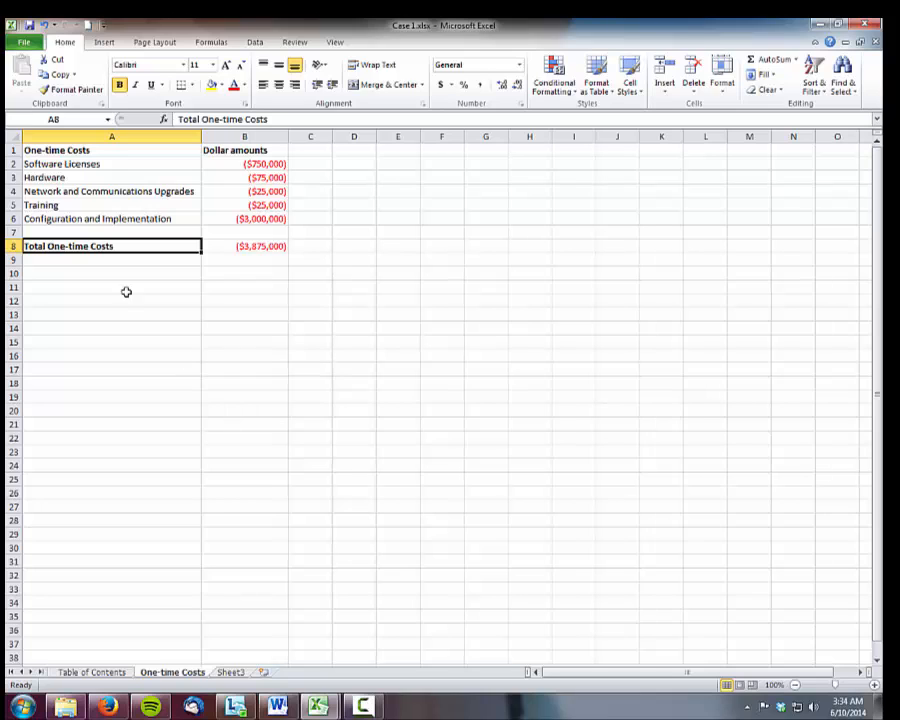
Rename Sheet3 as "Recurring Costs" and widen its column A to about three times its width
left_click(224, 672)
double_click(232, 672)
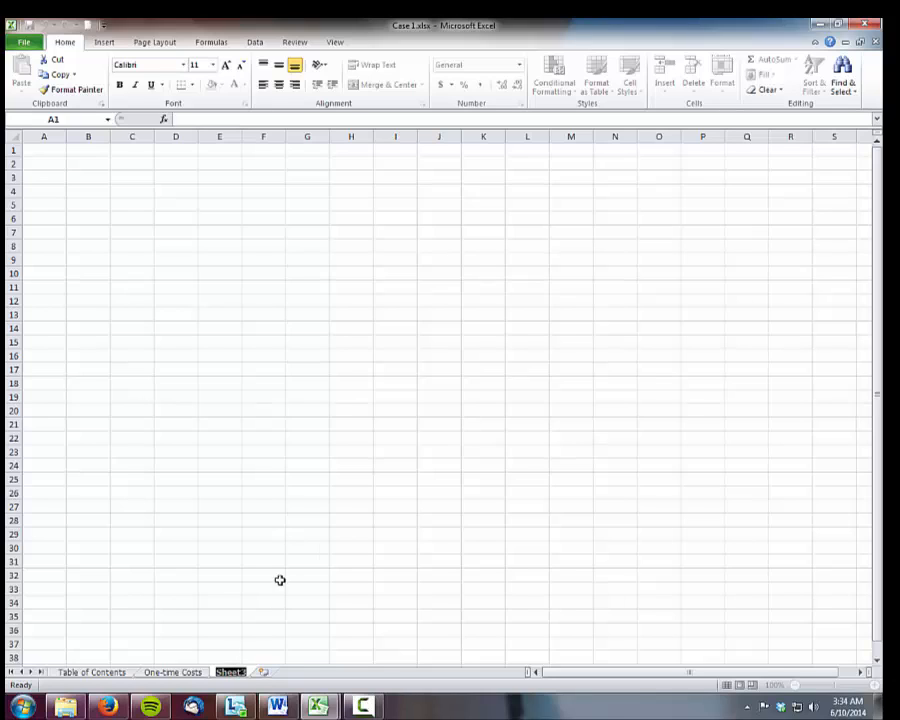
left_click(240, 672)
double_click(240, 672)
type("Recurring")
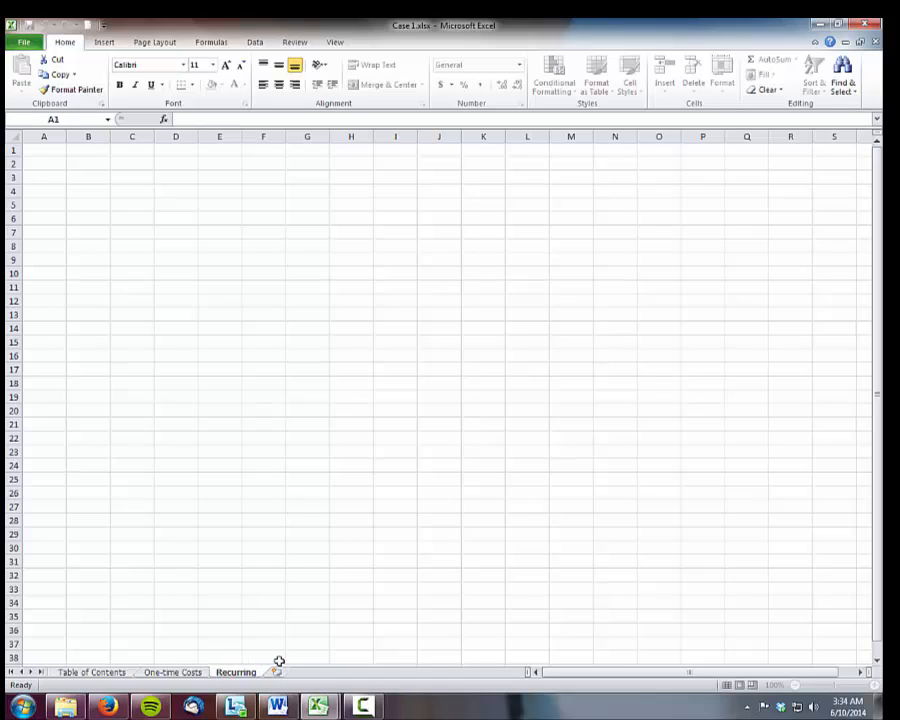
type(" Costs")
key("Return")
left_click_drag(66, 136, 152, 137)
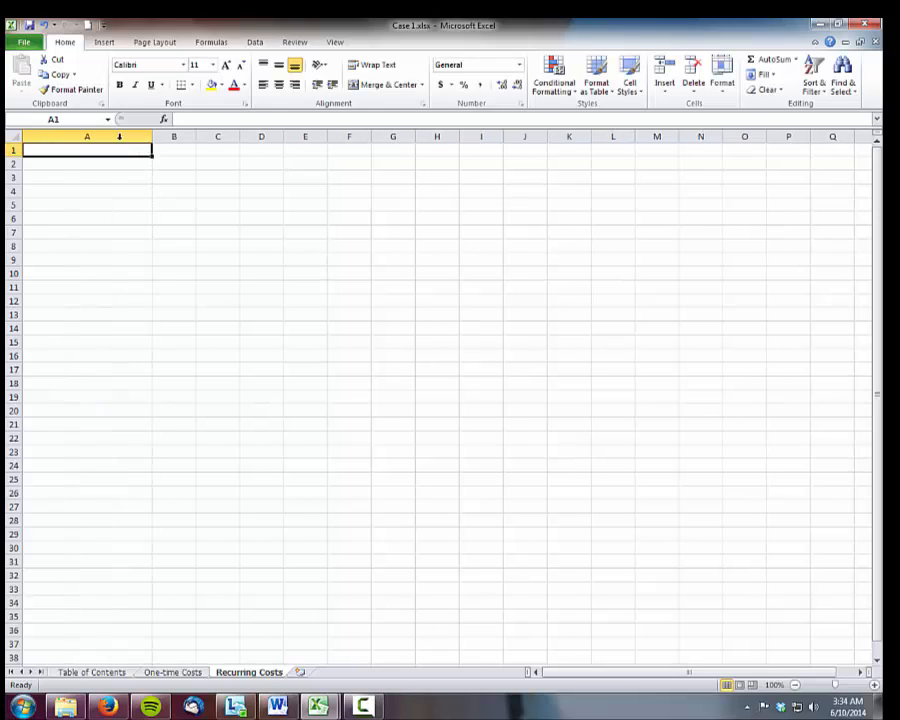
Enter the headers "Recurring Costs" in A1 and "Dollar amounts" in B1, widen column A slightly and fit column B to its text
type("Recurr")
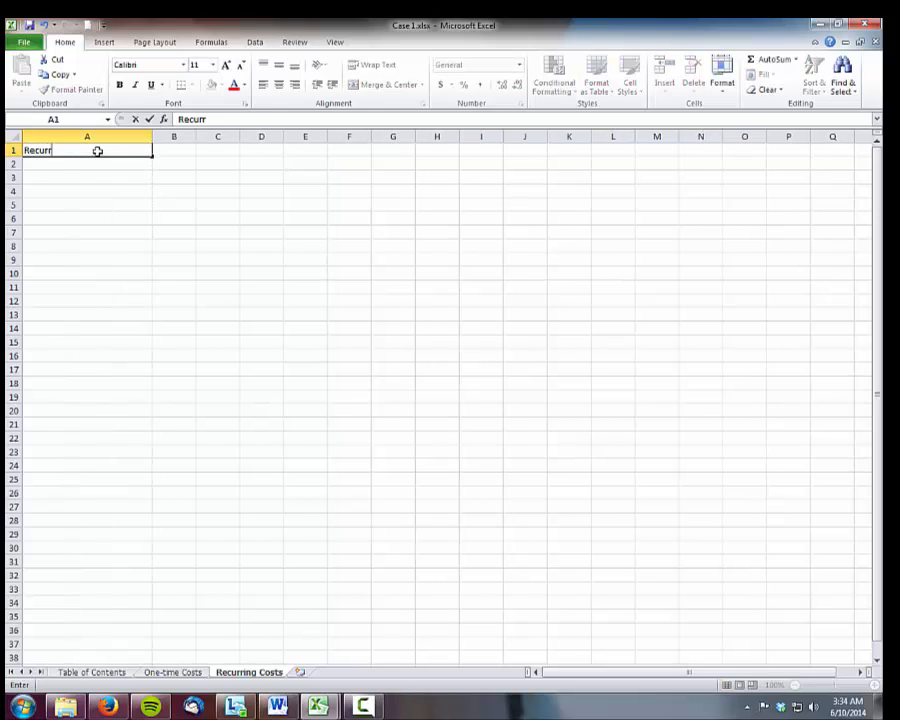
type("ing Cosr")
type("ts")
key("Tab")
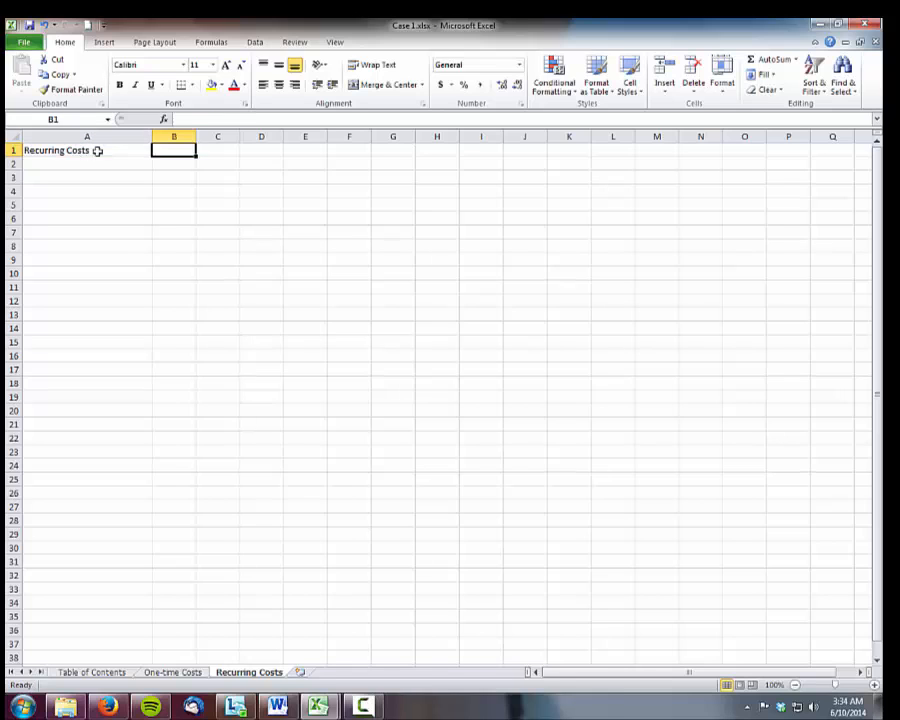
type("Dollar amounts")
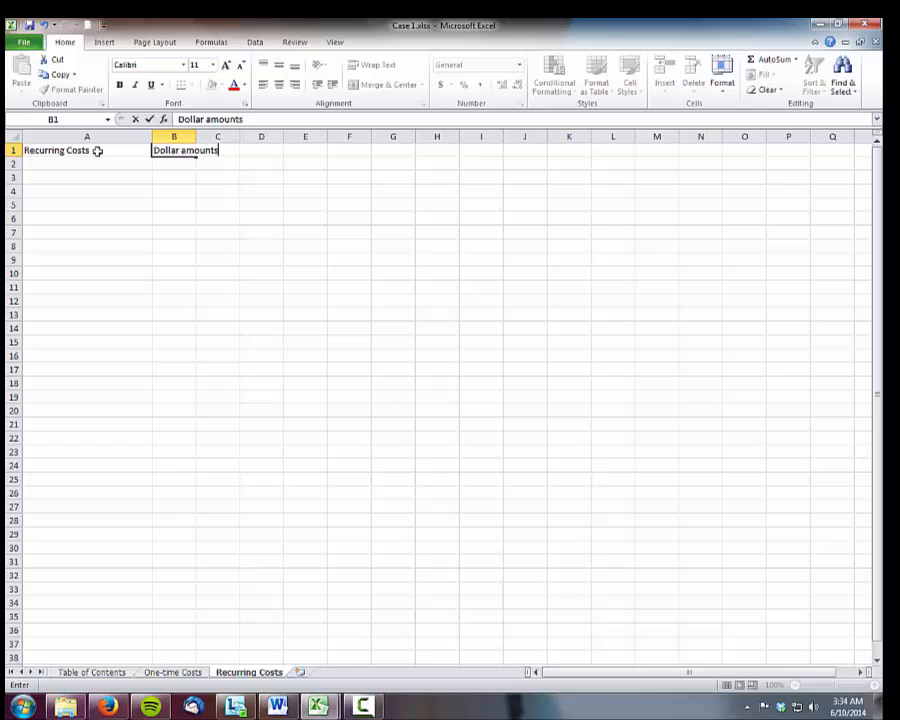
key("Return")
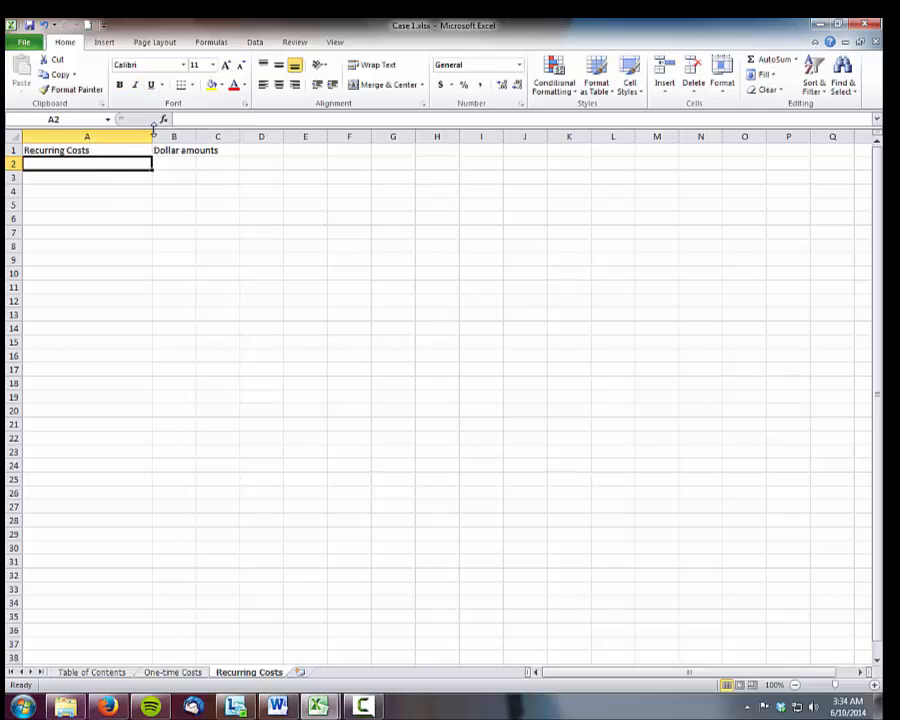
left_click_drag(152, 134, 177, 130)
double_click(221, 134)
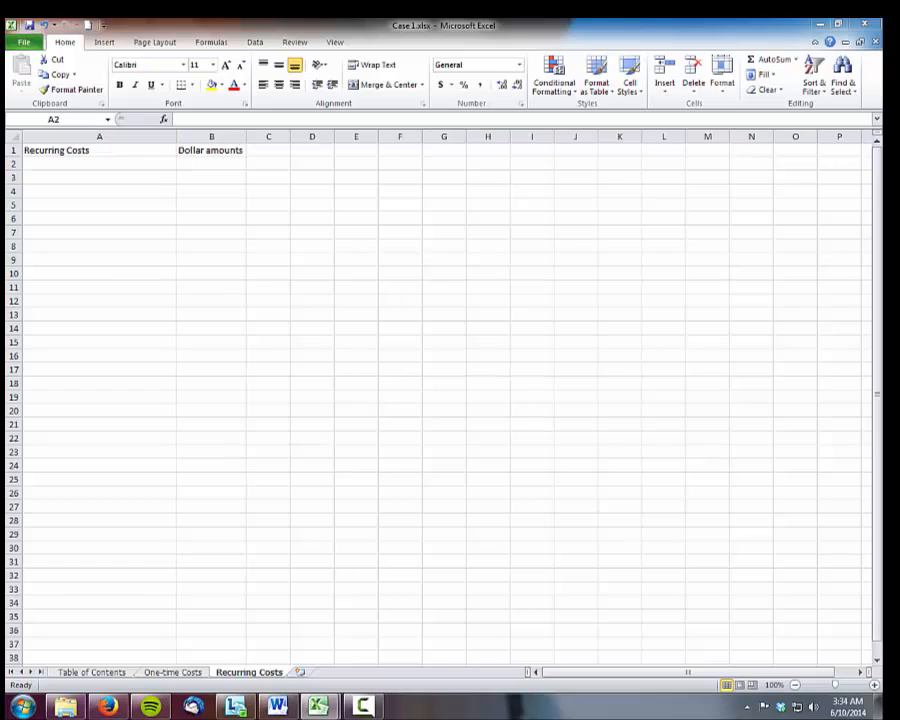
Add a "Software License Maintenance Fees" row in A2 with the amount ($80,000) in B2
left_click(93, 163)
type("Sof")
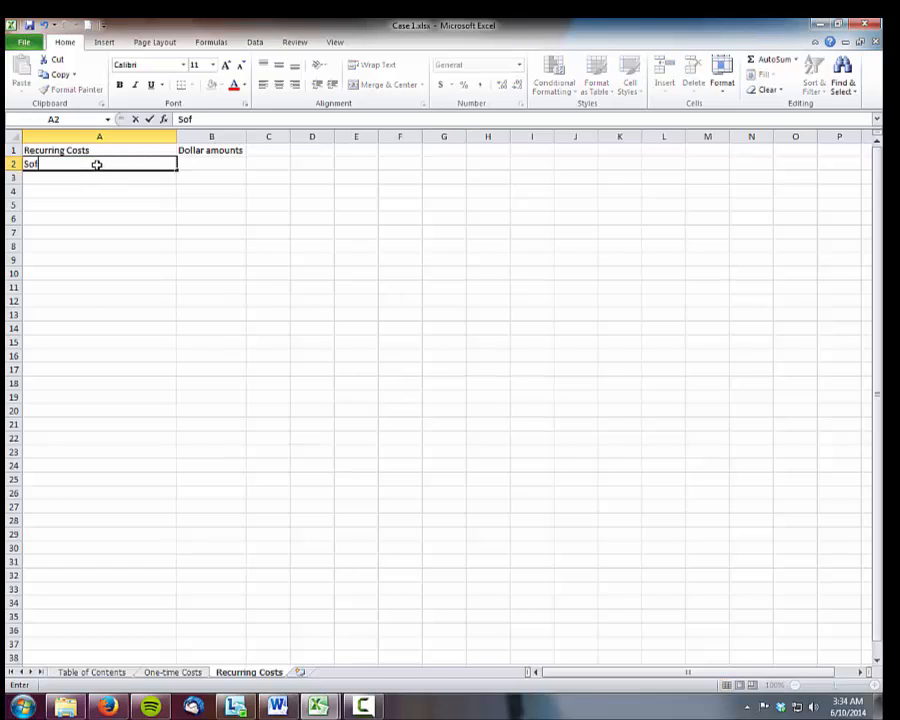
type("tware License and")
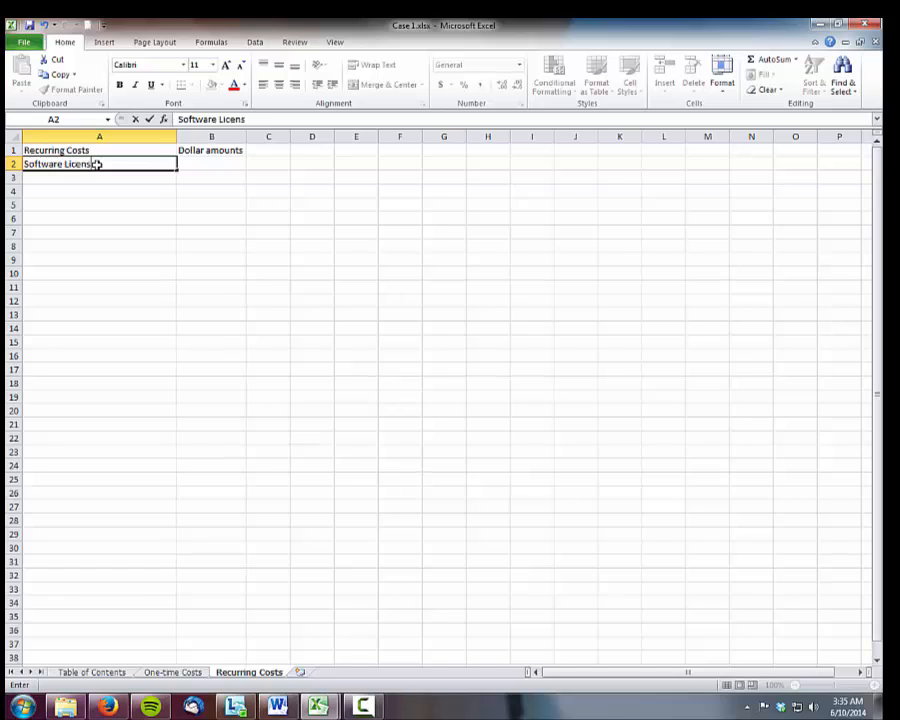
key("BackSpace")
key("BackSpace")
key("BackSpace")
key("BackSpace")
type("Maintenance Fees")
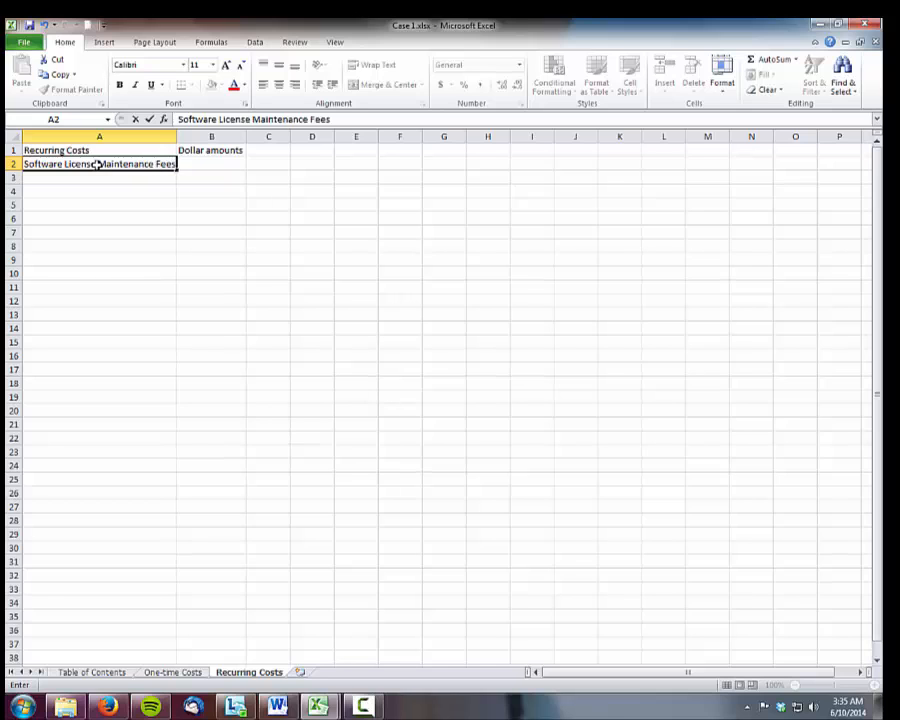
key("Tab")
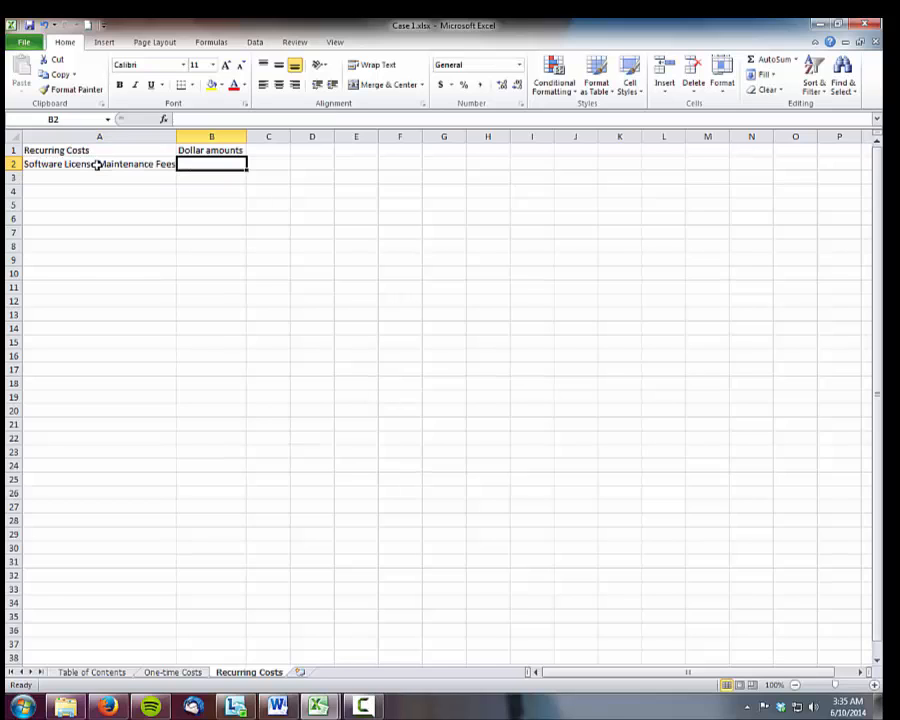
type("($")
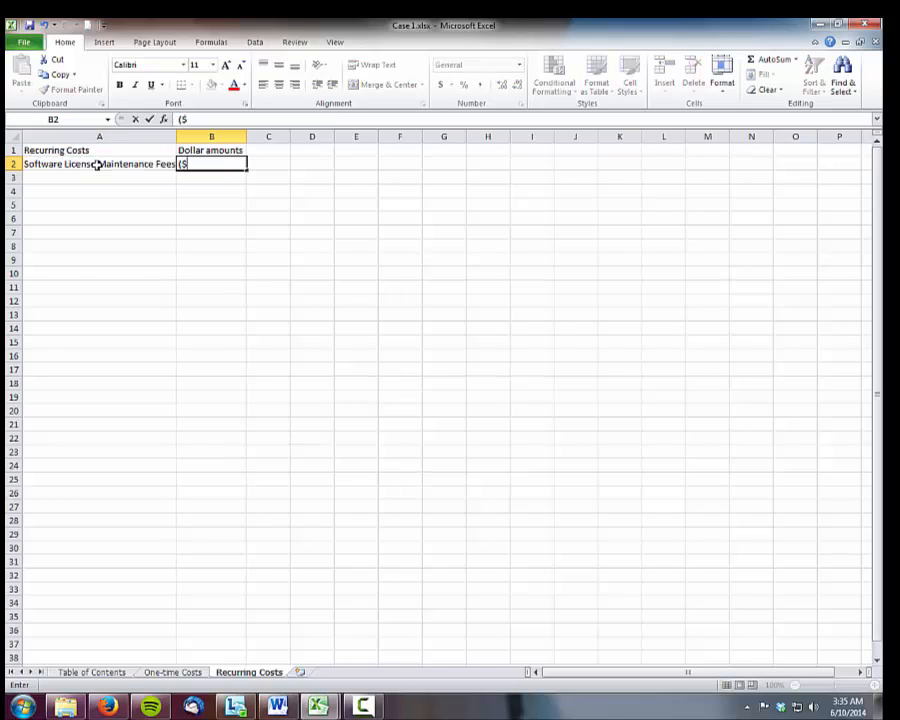
type("80,000)")
key("Return")
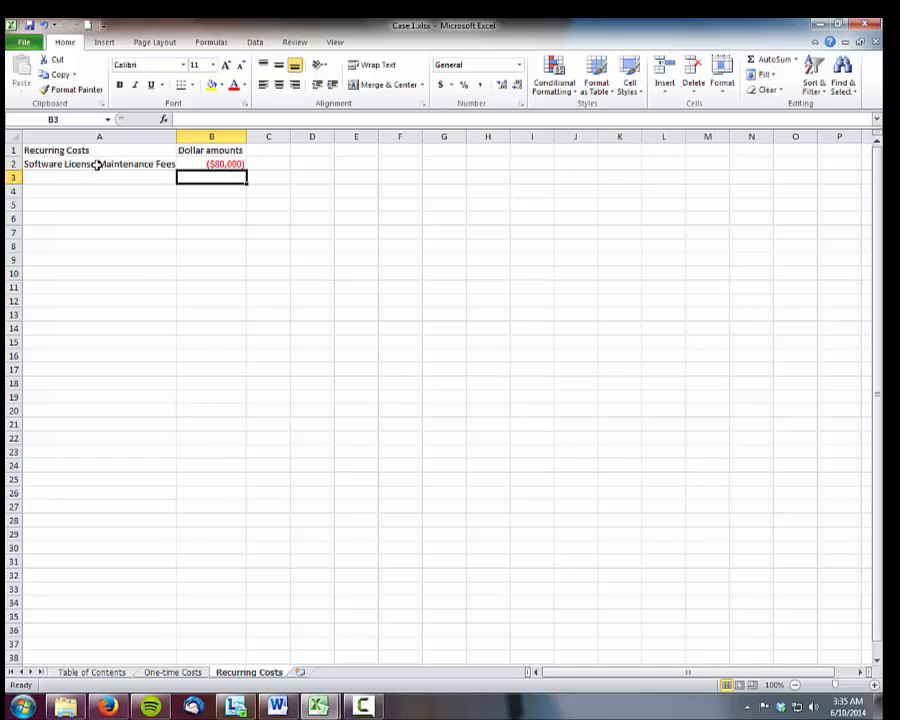
Add a "New IT Employees (2*100,000)" row in A3 with the amount ($200,000) in B3
key("Left")
type("Ne")
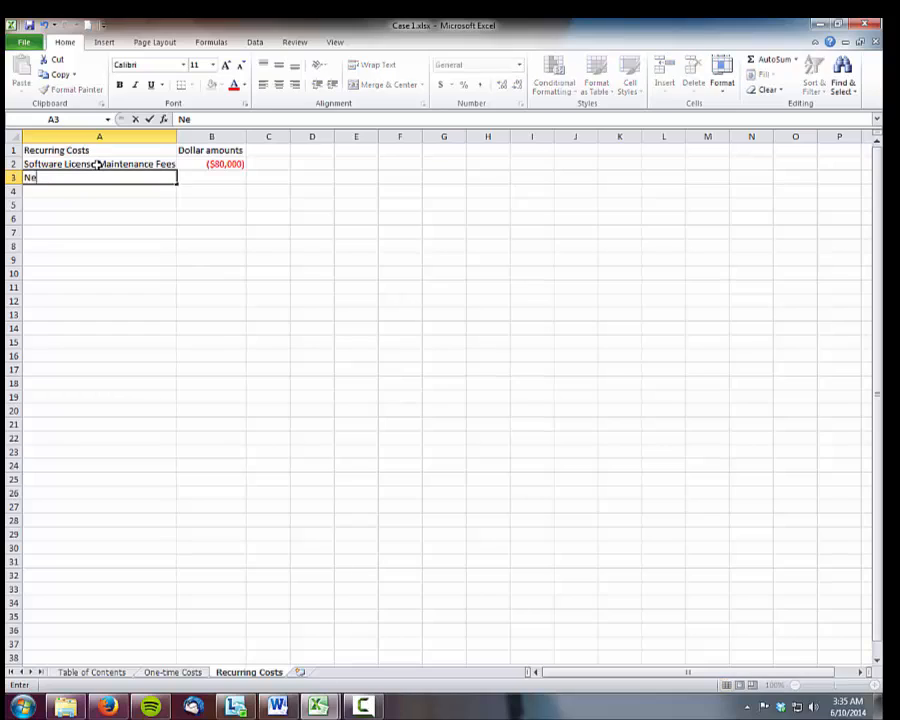
type("w IT Emplo")
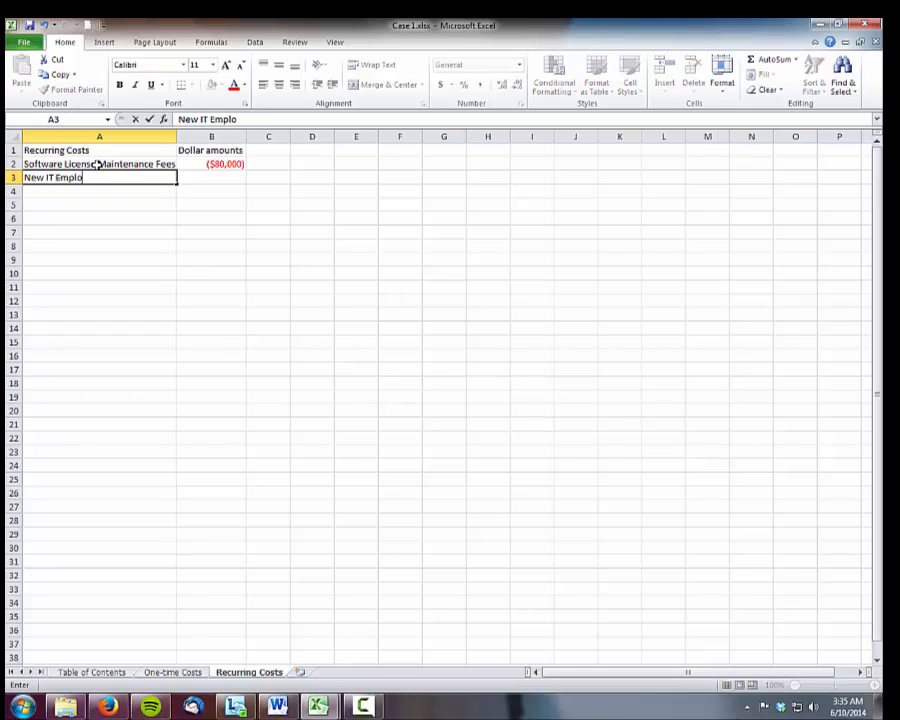
type("yees (2*100,000")
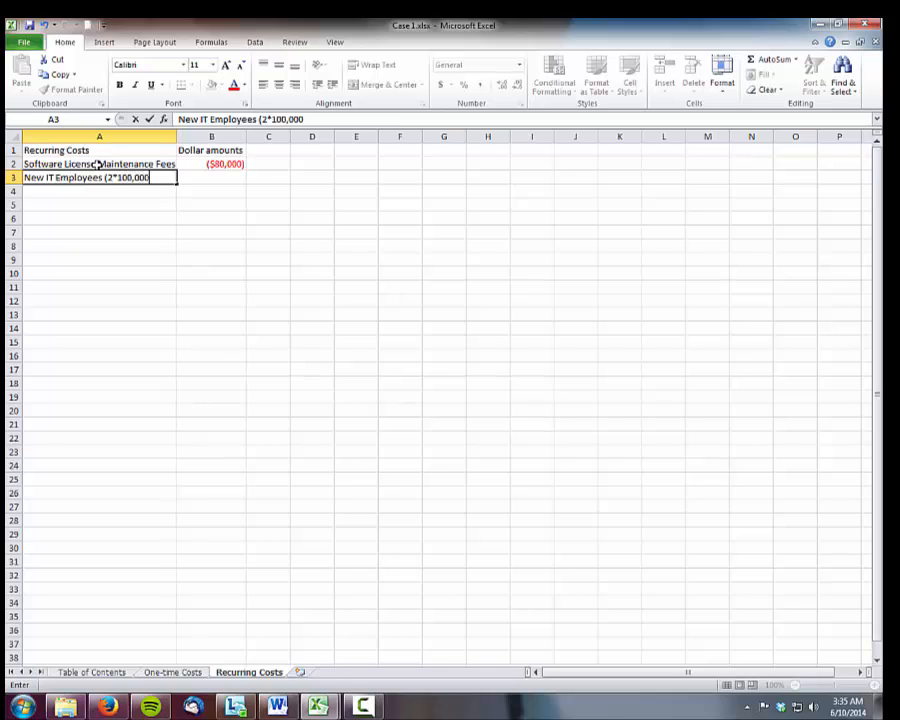
type(")")
key("Tab")
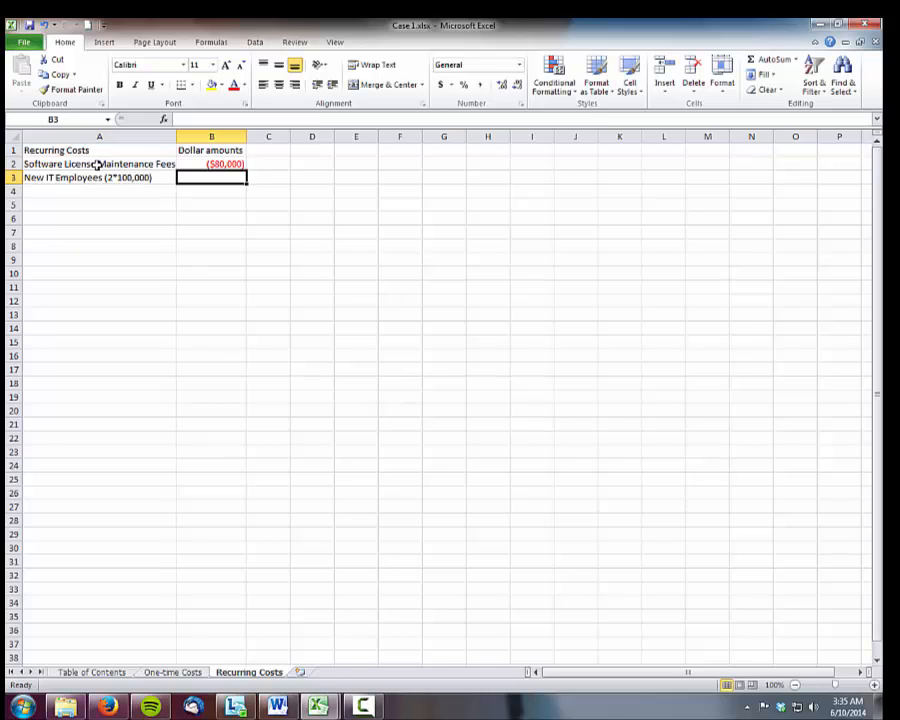
type("(")
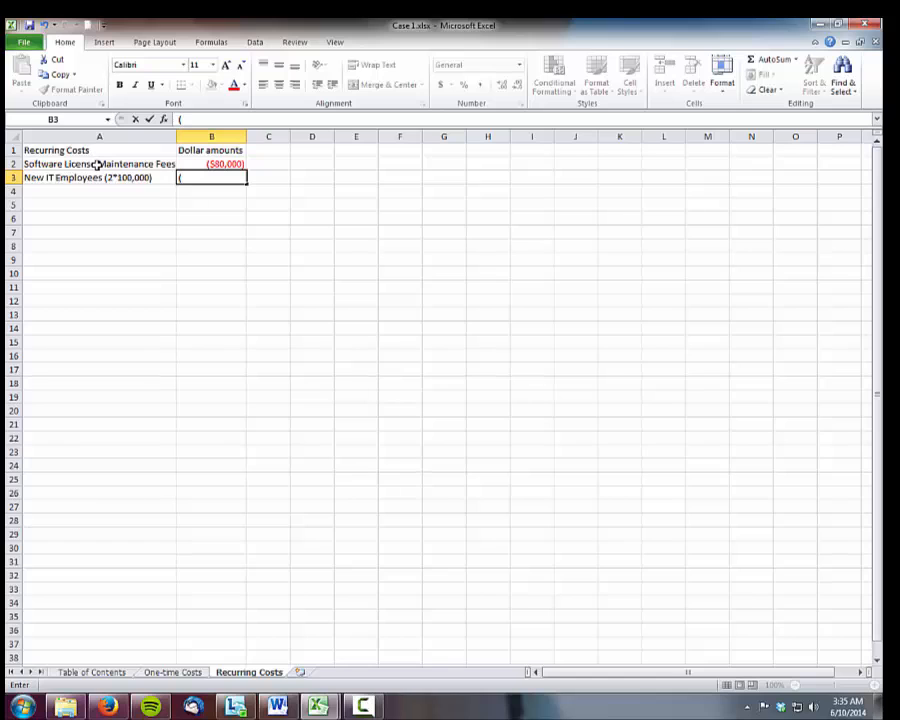
type("$200,000")
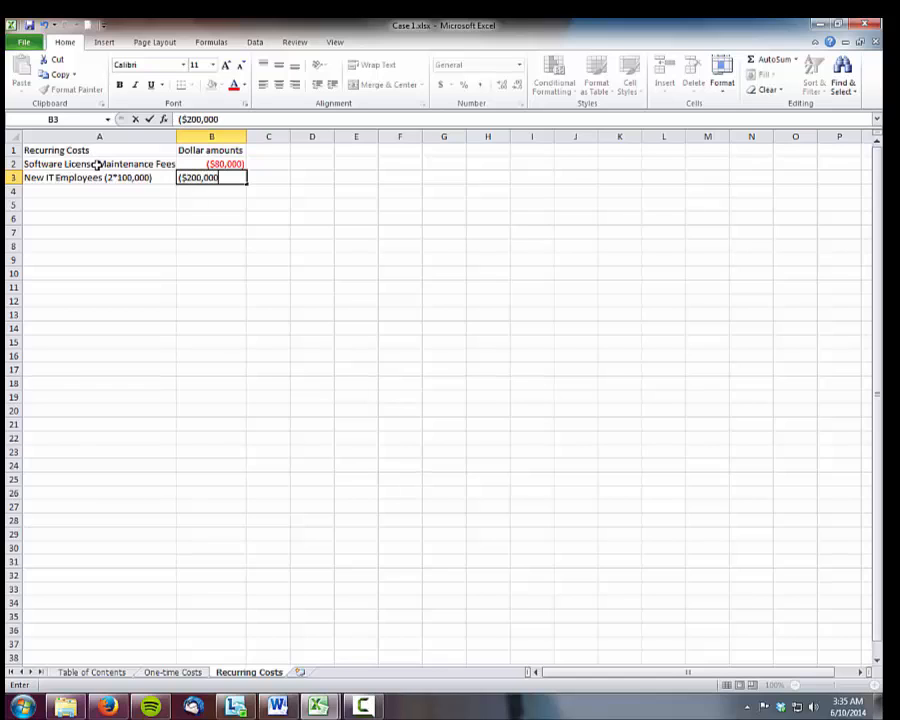
type(")")
key("Return")
Add a "Total Recurring Costs" label in A5 and sum B2:B3 in B5
key("Left")
key("Down")
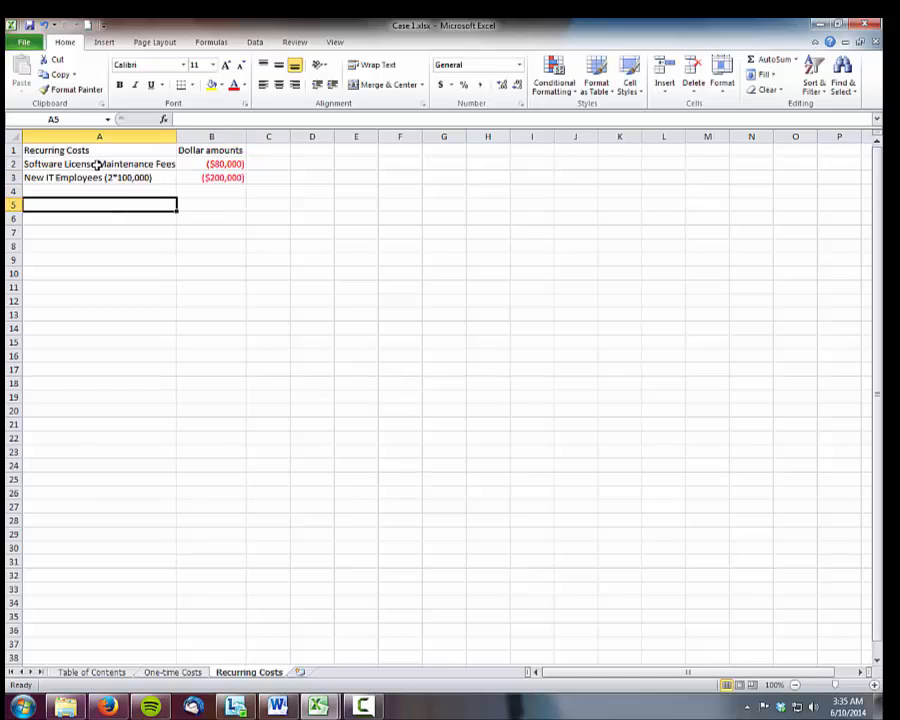
type("Total")
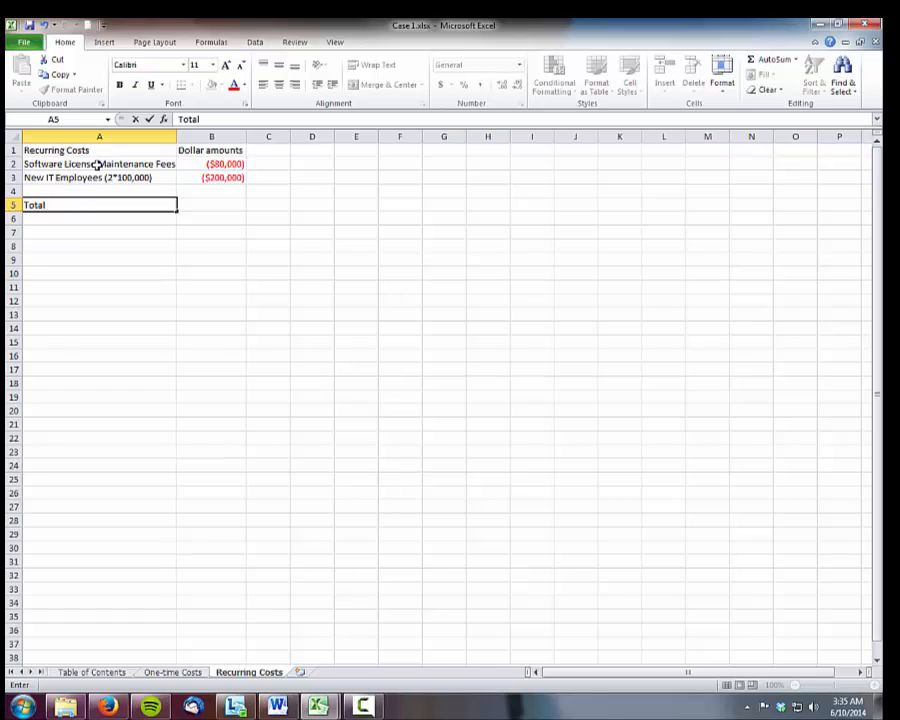
type(" Recurring C")
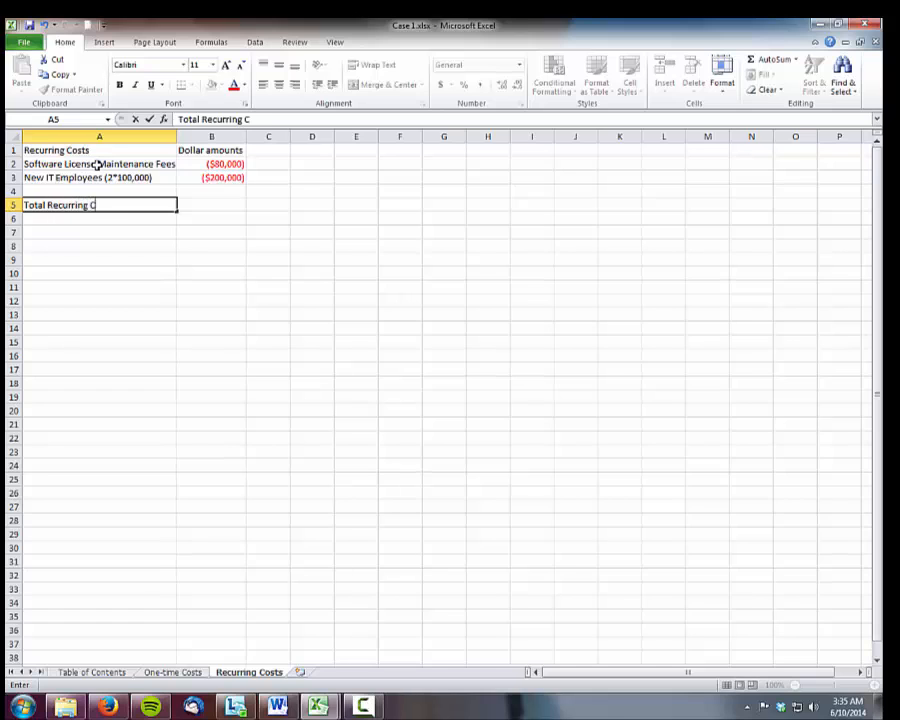
type("osts")
key("Tab")
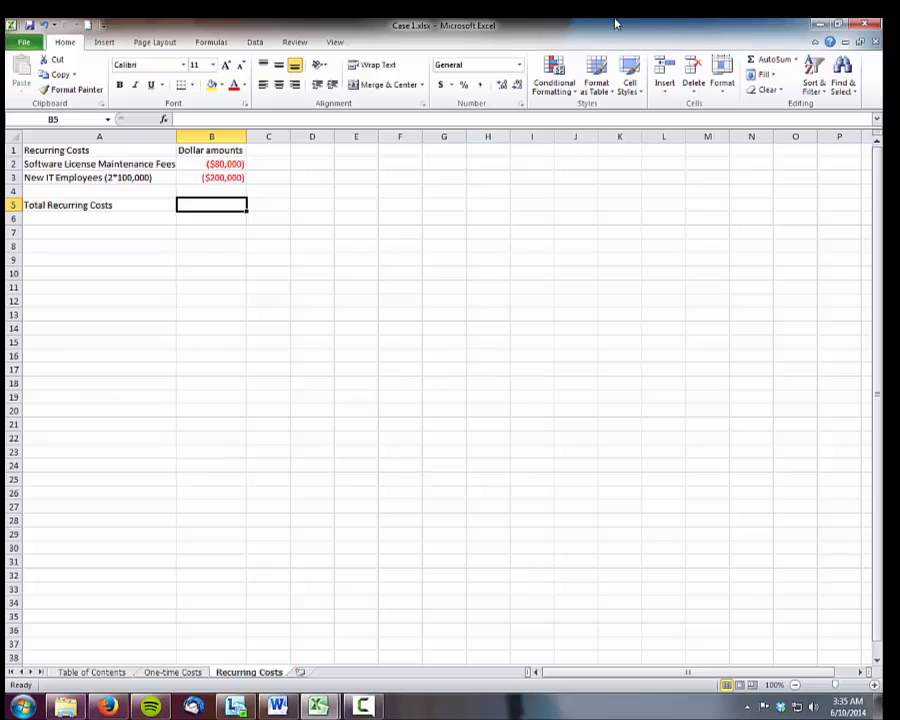
key("alt+equal")
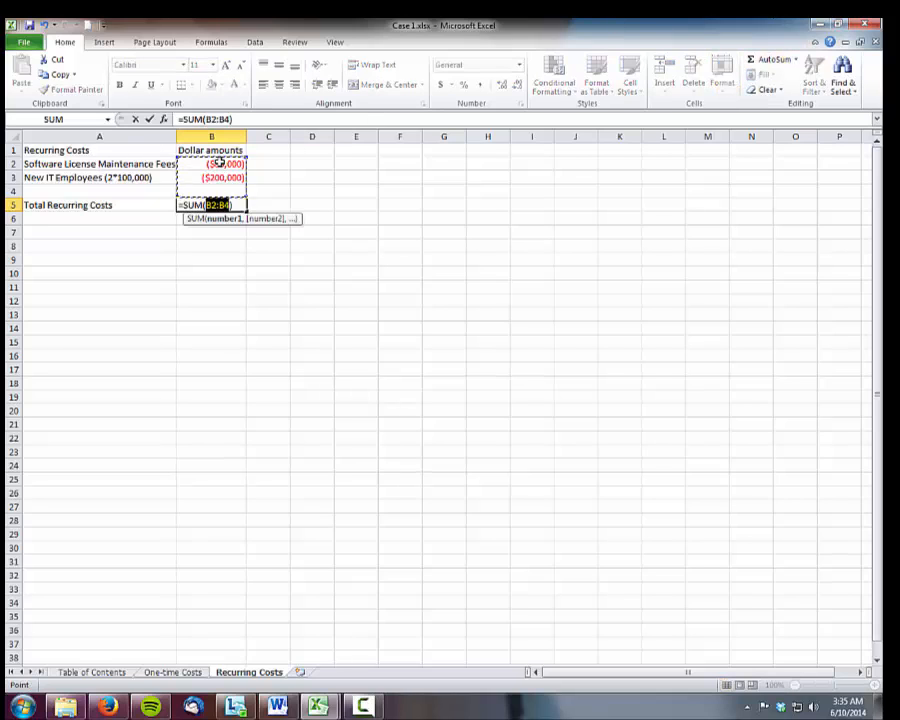
left_click_drag(219, 163, 217, 176)
key("Return")
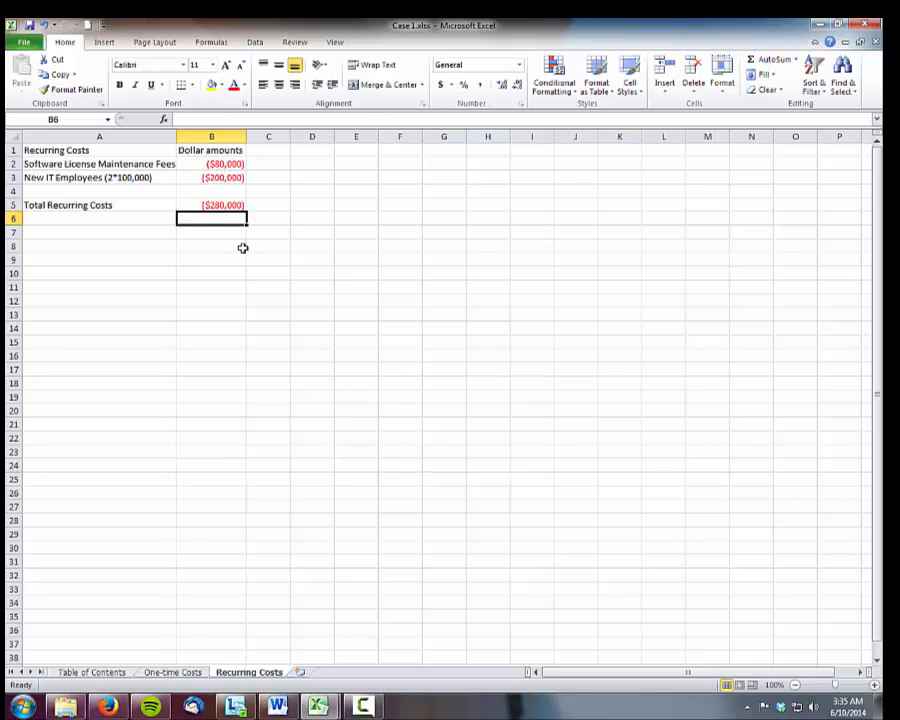
Make the headers in A1 and B1 and the "Total Recurring Costs" label in A5 bold
left_click(84, 151)
left_click(119, 85)
left_click(182, 149)
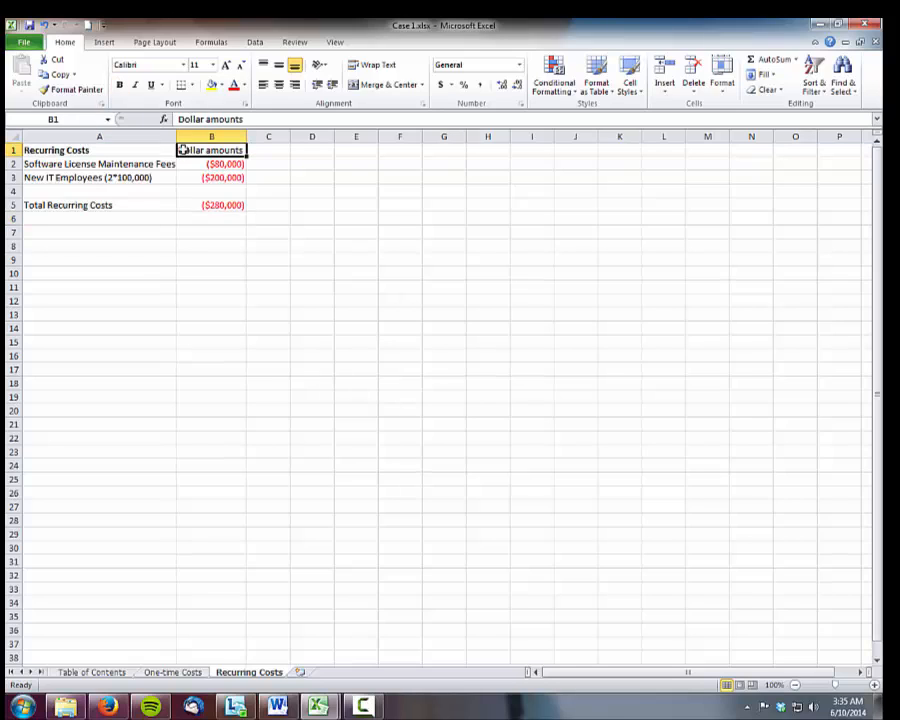
key("ctrl+b")
left_click(92, 203)
key("ctrl+b")
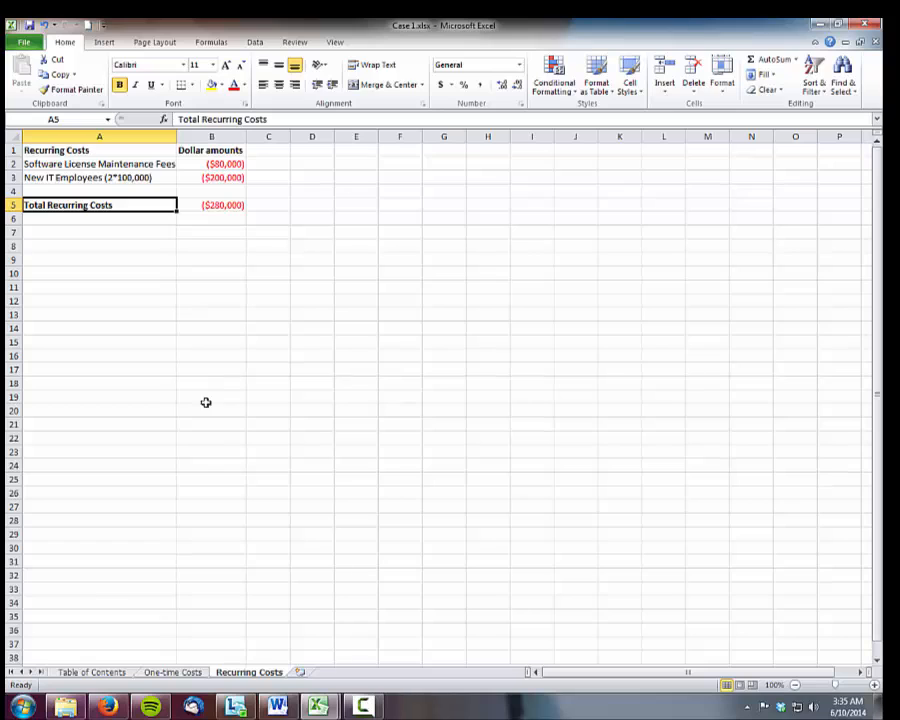
Add a new worksheet after Recurring Costs and name it "Recurring Benefits"
left_click(299, 672)
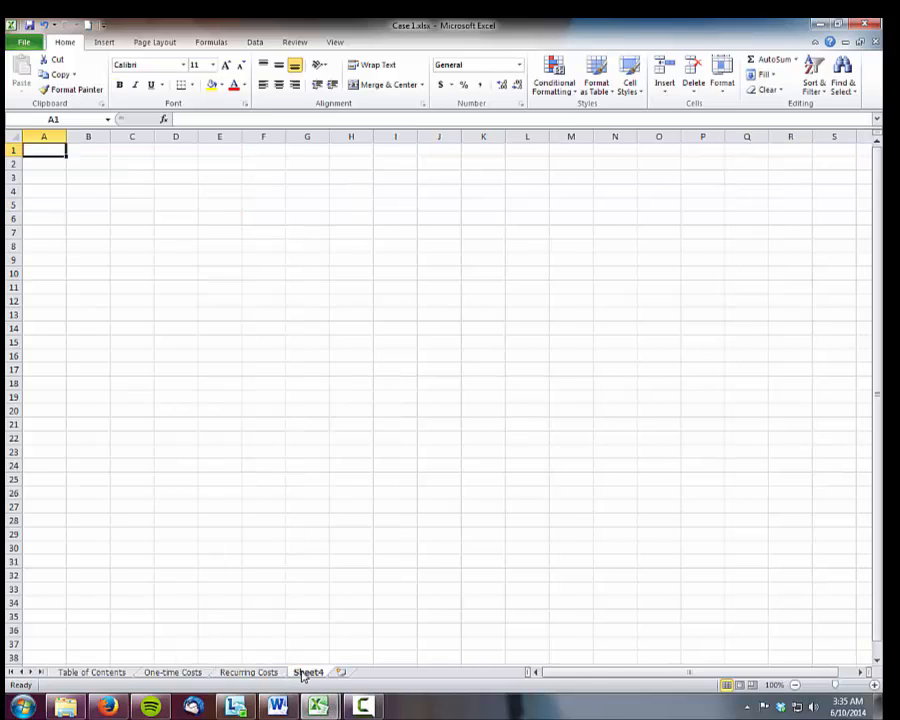
double_click(304, 673)
type("Recu")
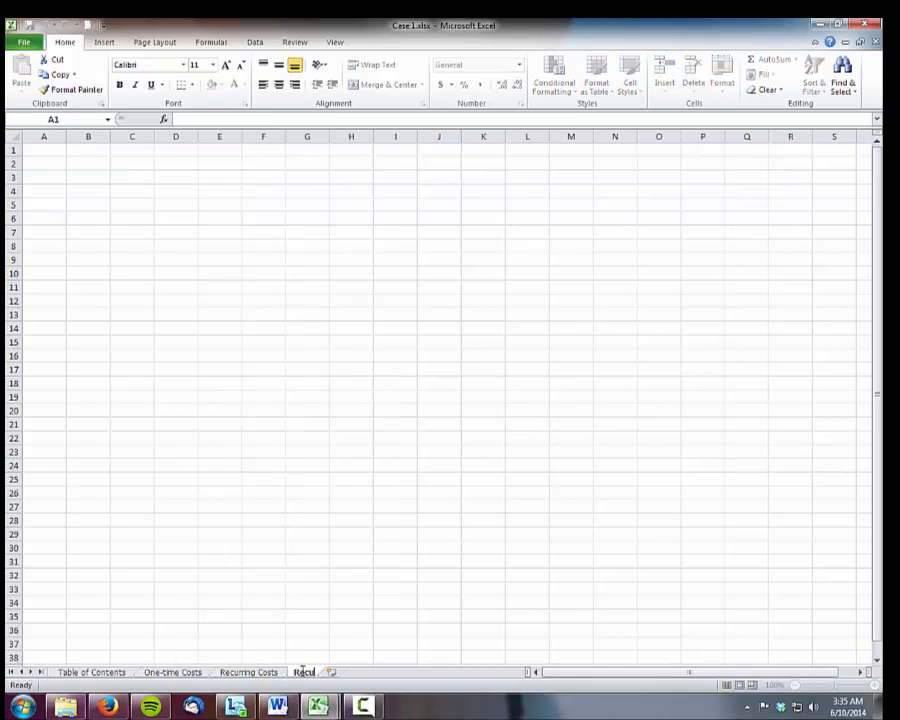
type("rring Benefits")
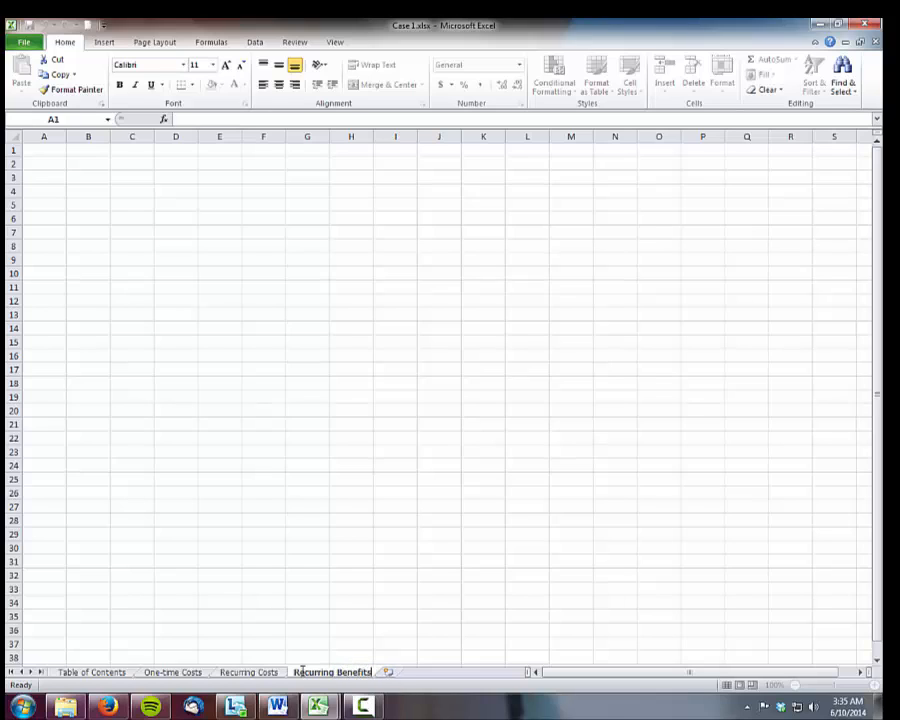
left_click(58, 149)
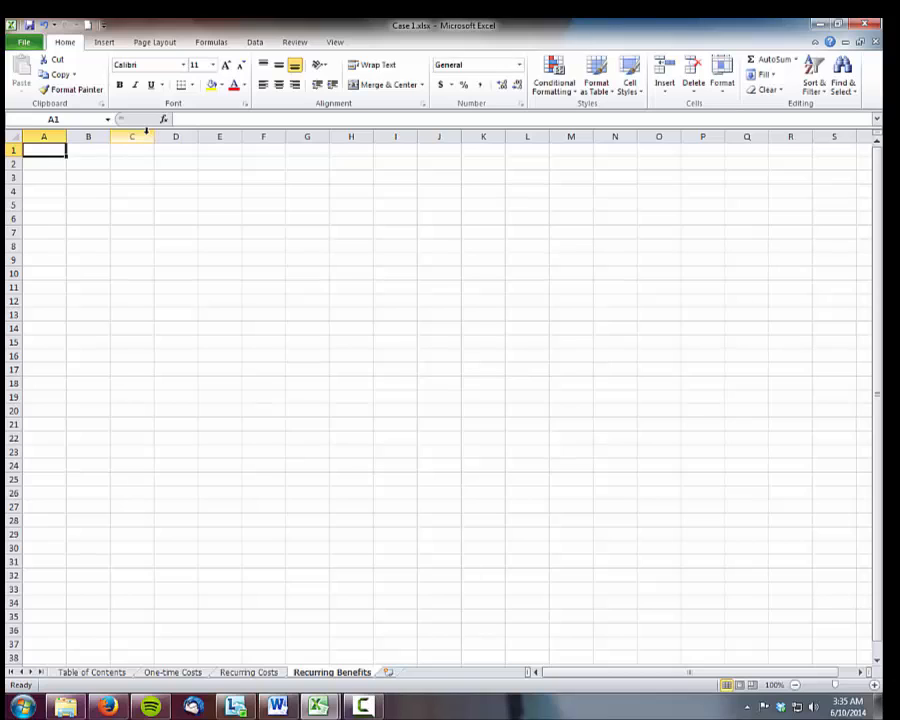
Enter the headers "Recurring Benefits" in A1 and "Dollar Amounts" in B1, and fit columns A and B to their text
type("Recurring")
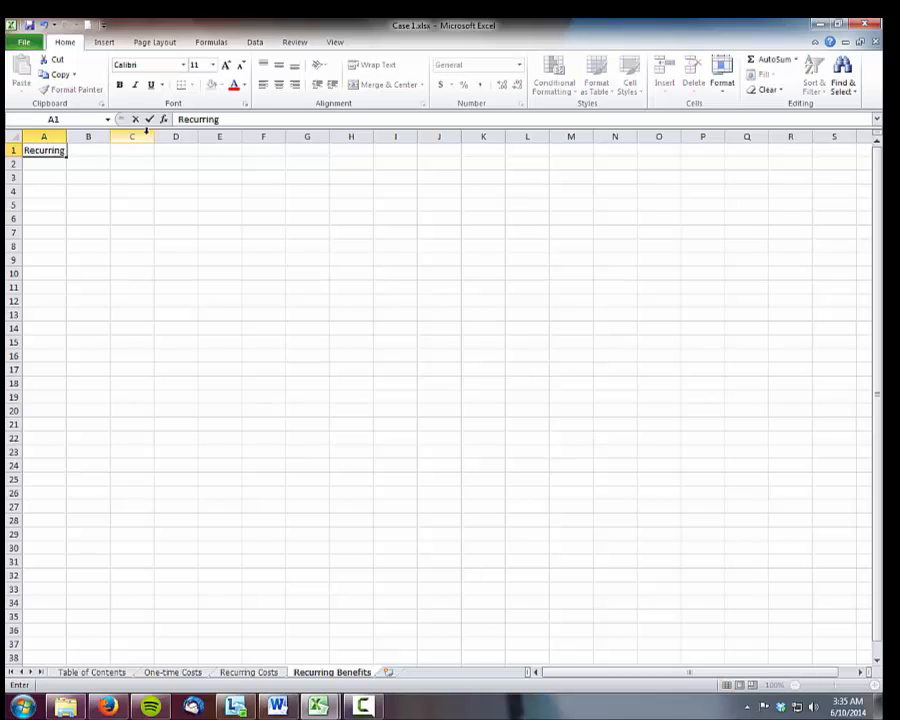
type(" Benefits")
key("Tab")
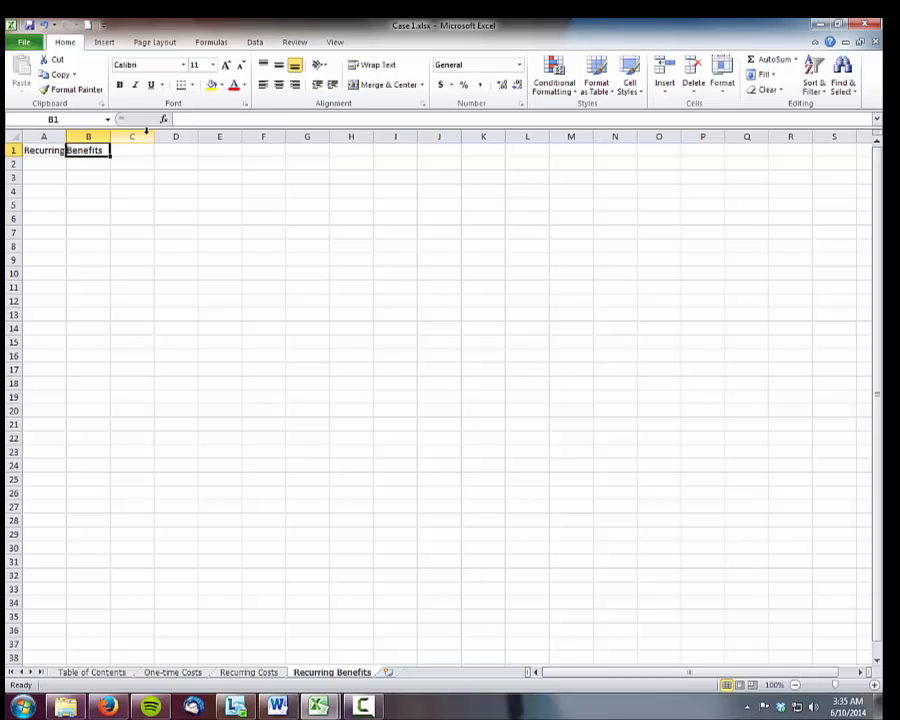
type("Dolla")
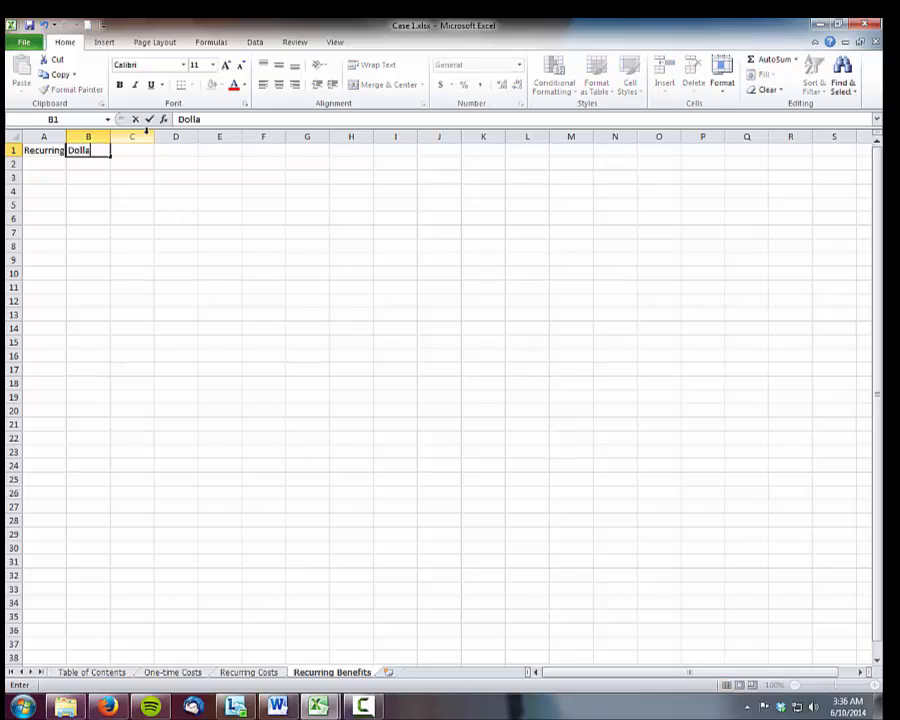
type("r Amounts")
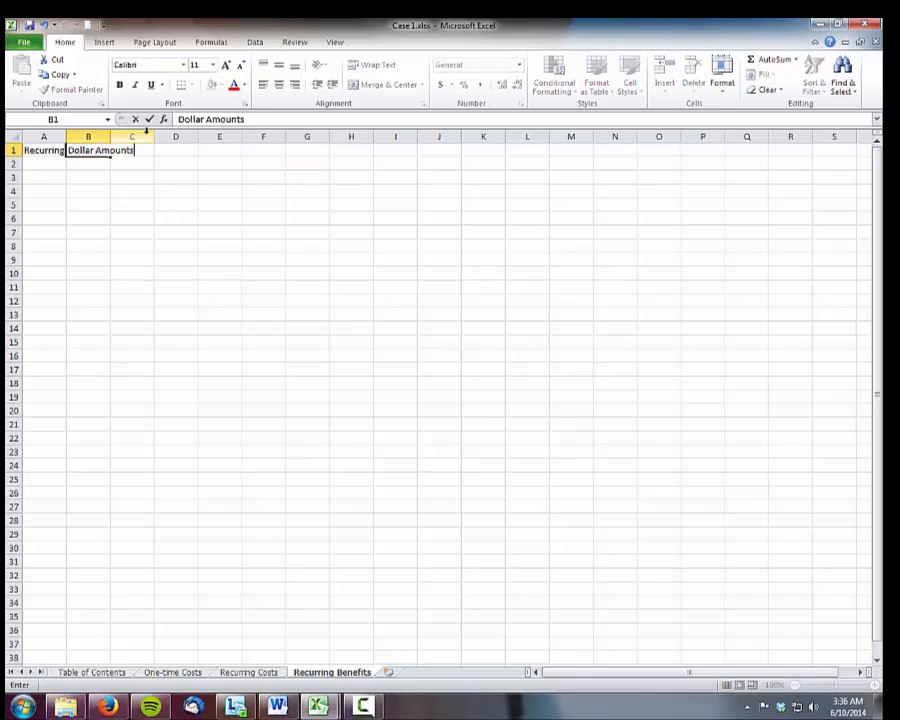
left_click(121, 179)
double_click(66, 136)
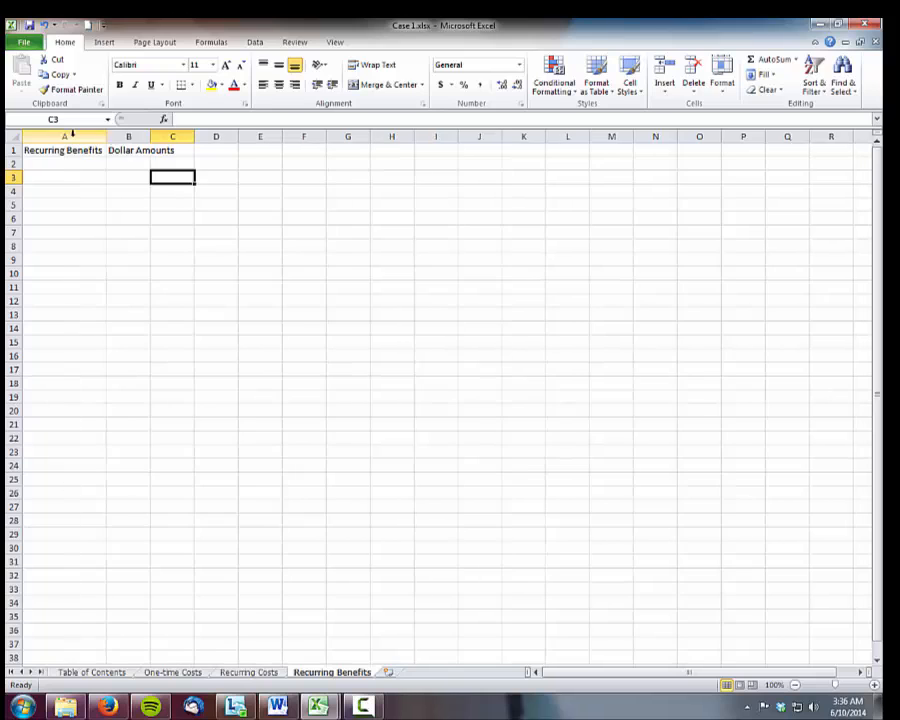
double_click(150, 136)
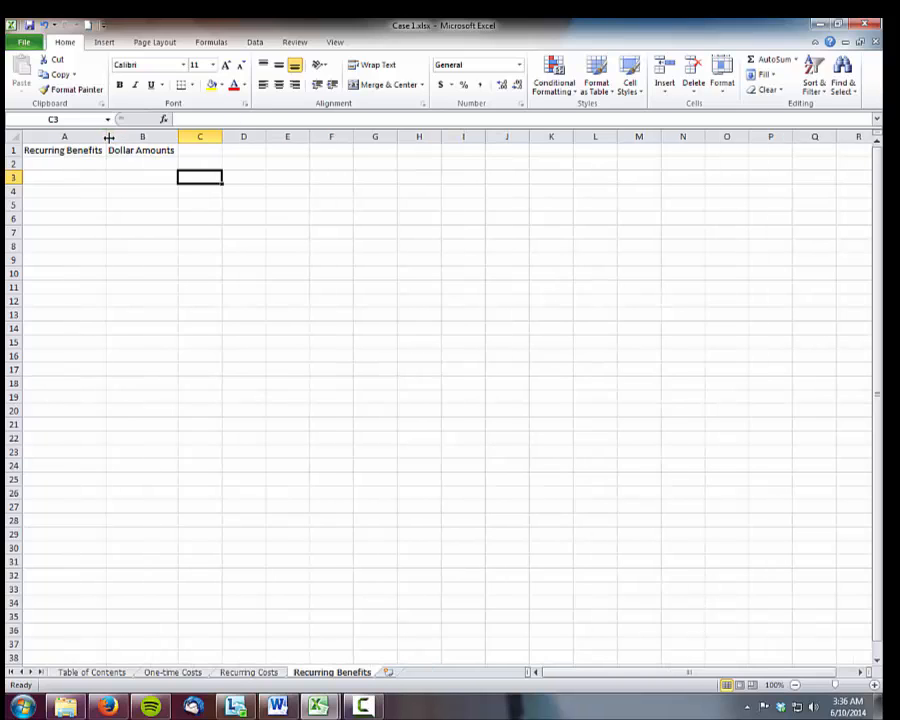
Enter "Increased Profits due to increased sales" in A2 and $1,000,000 in B2, widening column A to fit the text
left_click_drag(106, 136, 152, 137)
left_click(121, 161)
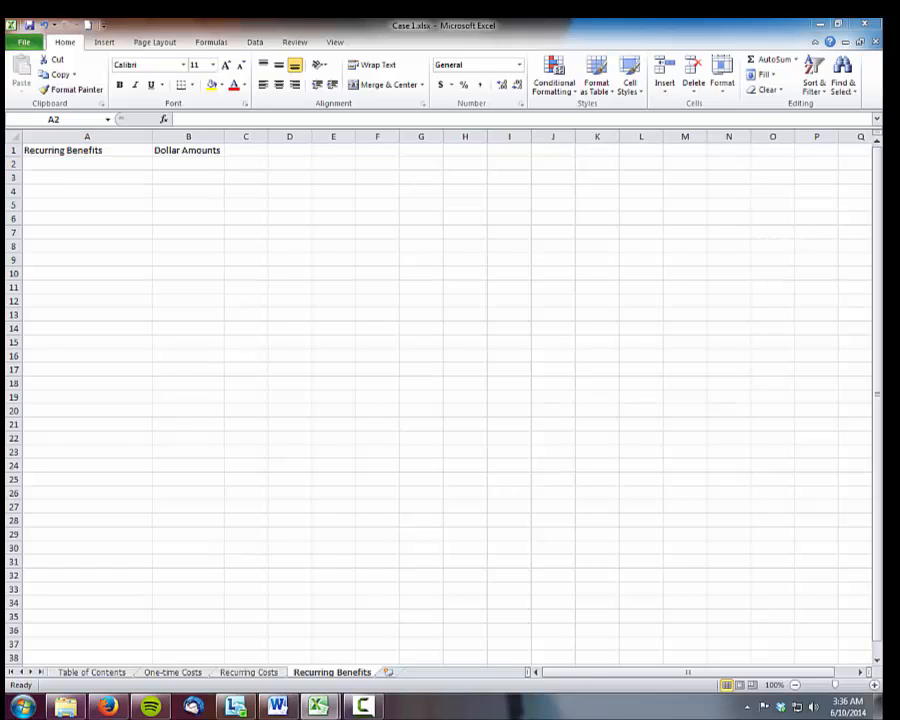
left_click(105, 163)
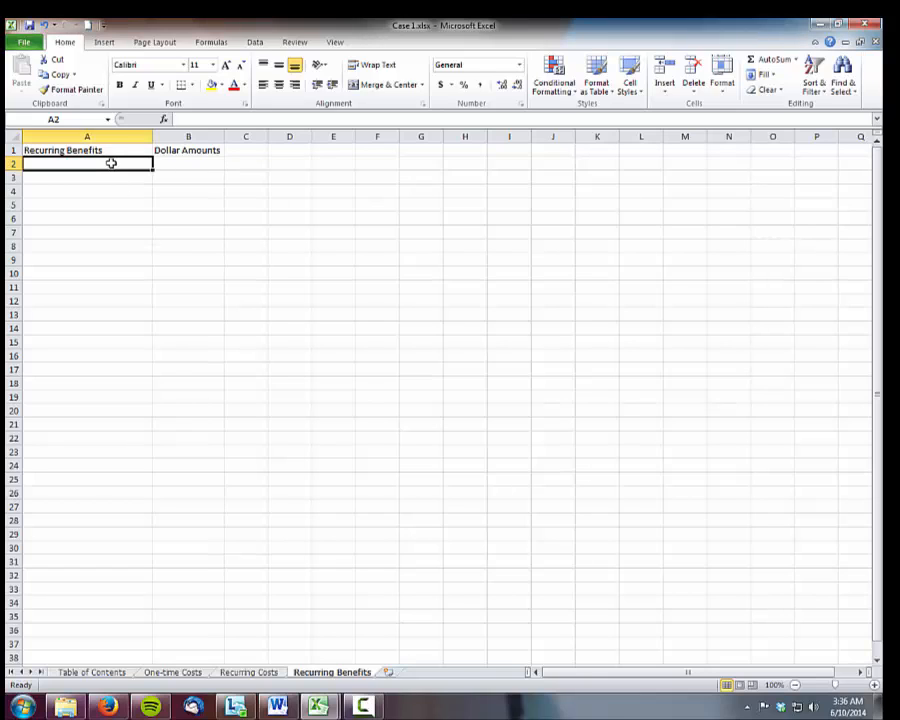
type("Increased")
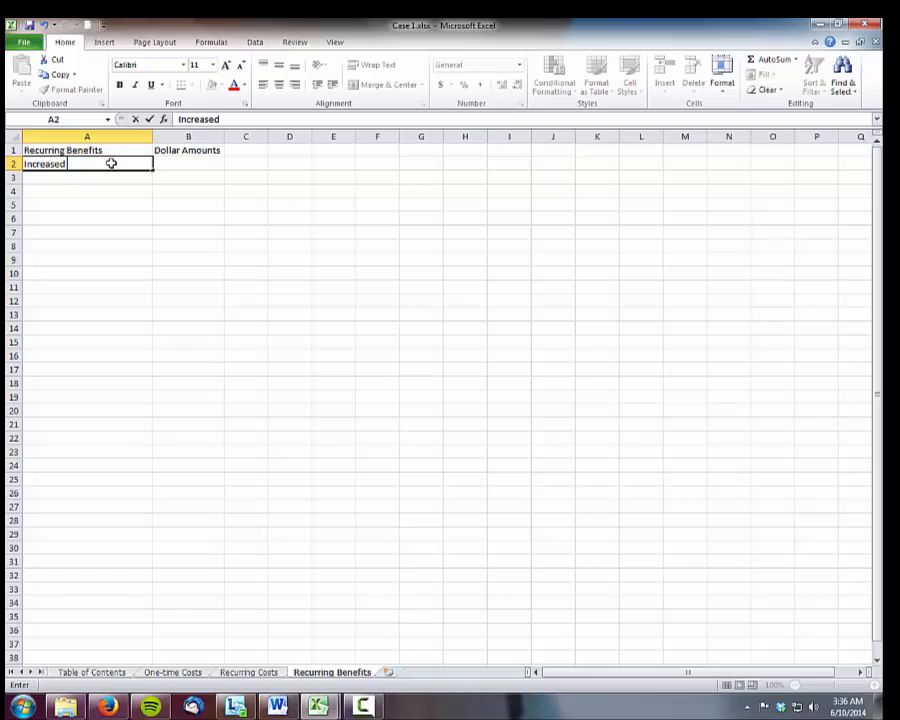
type(" Profits due to in")
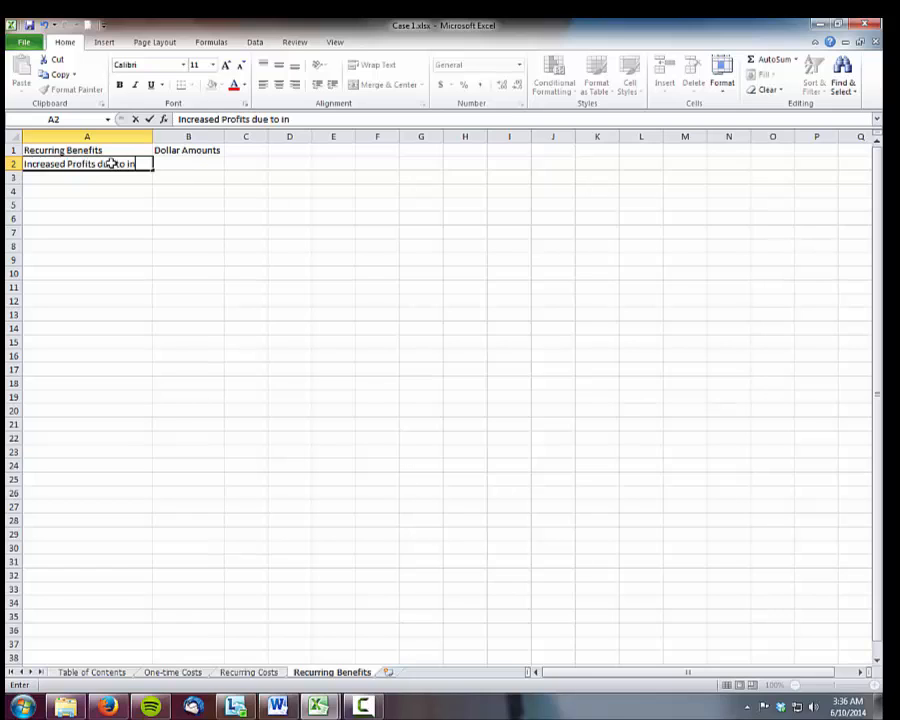
type("creased sales")
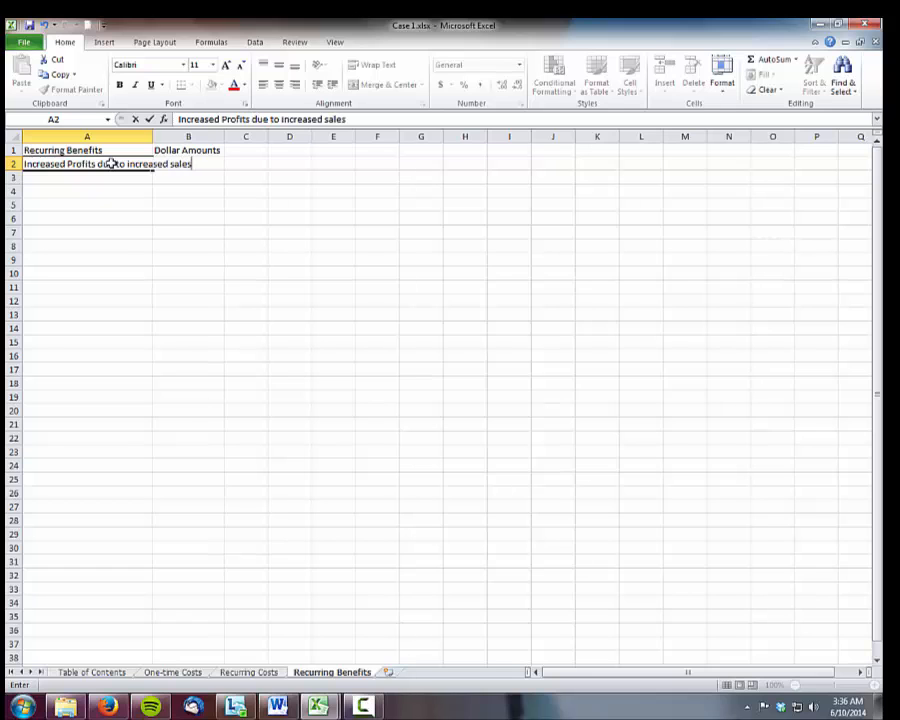
key("Tab")
left_click_drag(152, 134, 198, 135)
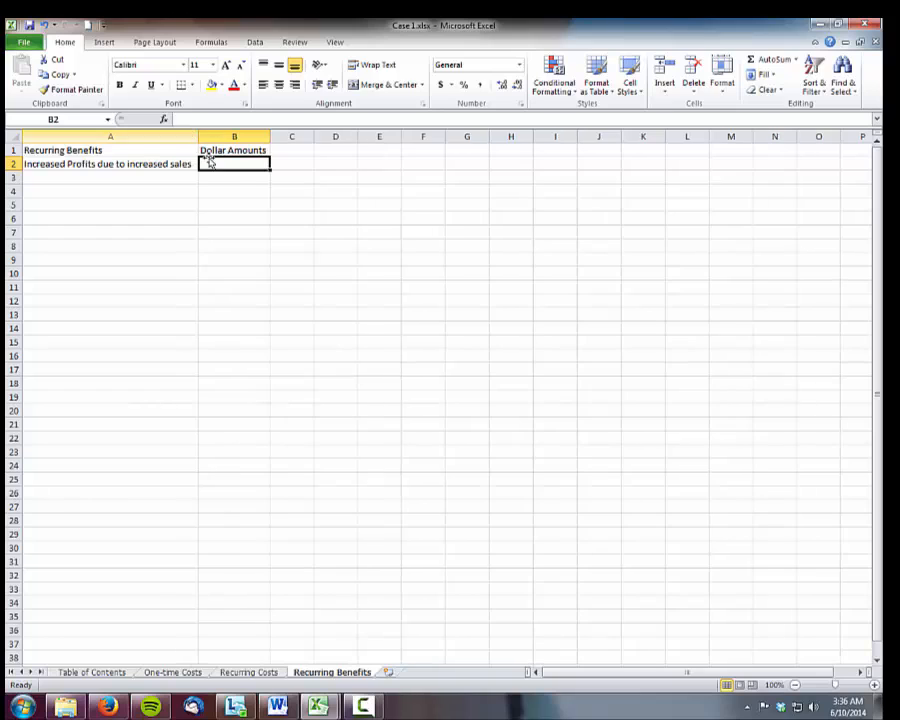
type("$")
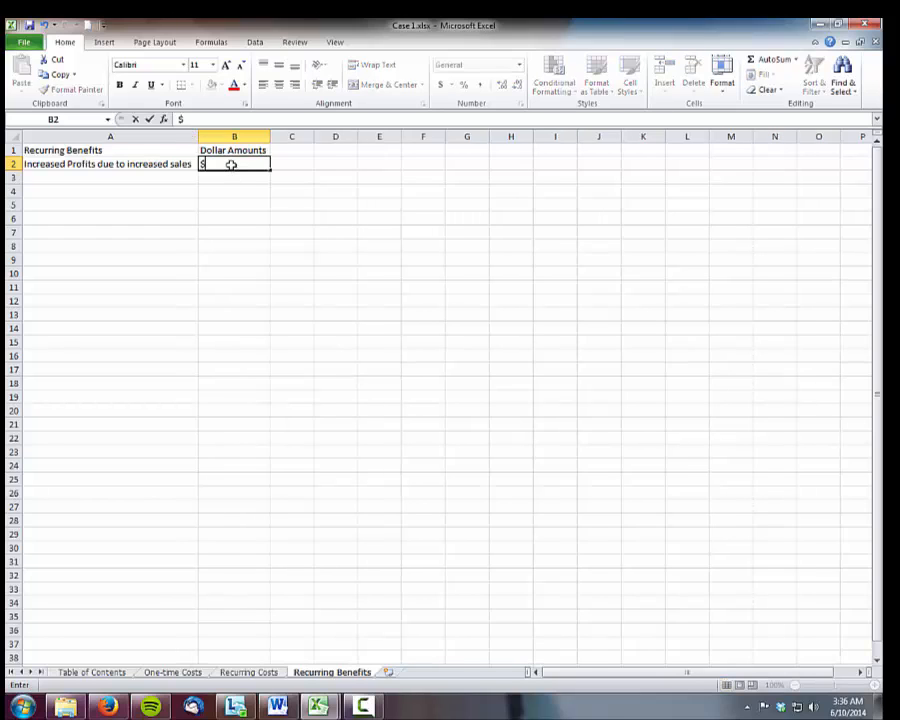
type("1,000,000")
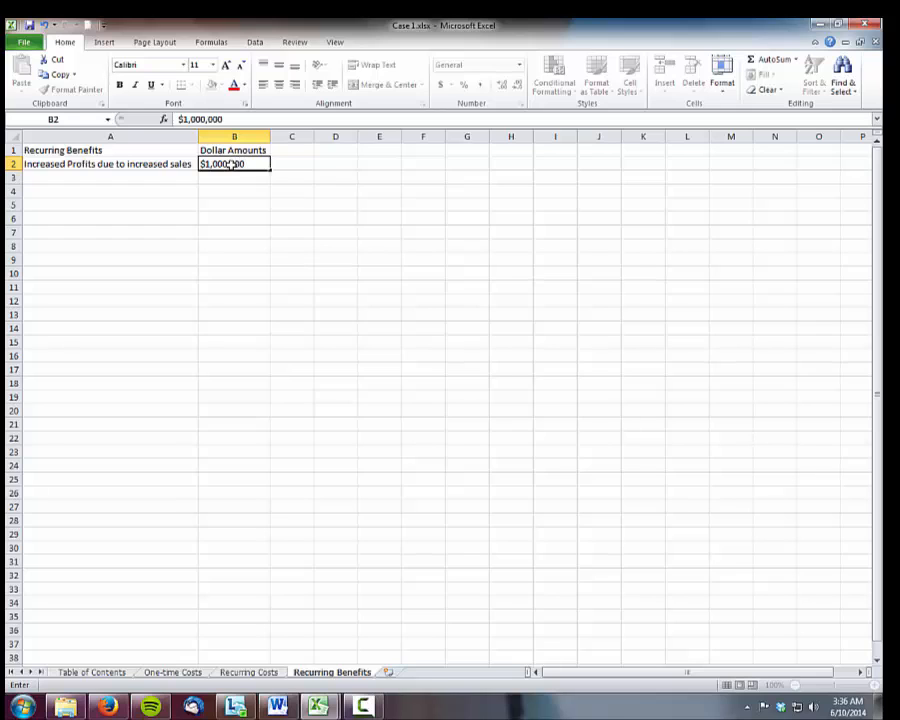
key("Return")
Enter "Reduction in Inventory holding costs" in A3 with the amount $250,000 in B3
key("Left")
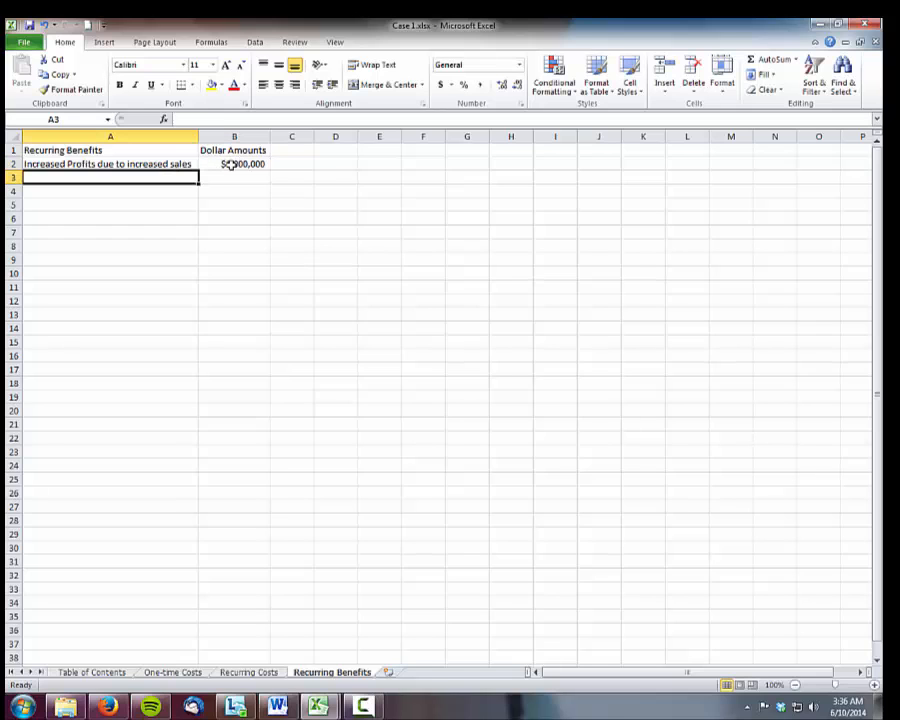
type("Reduction in ")
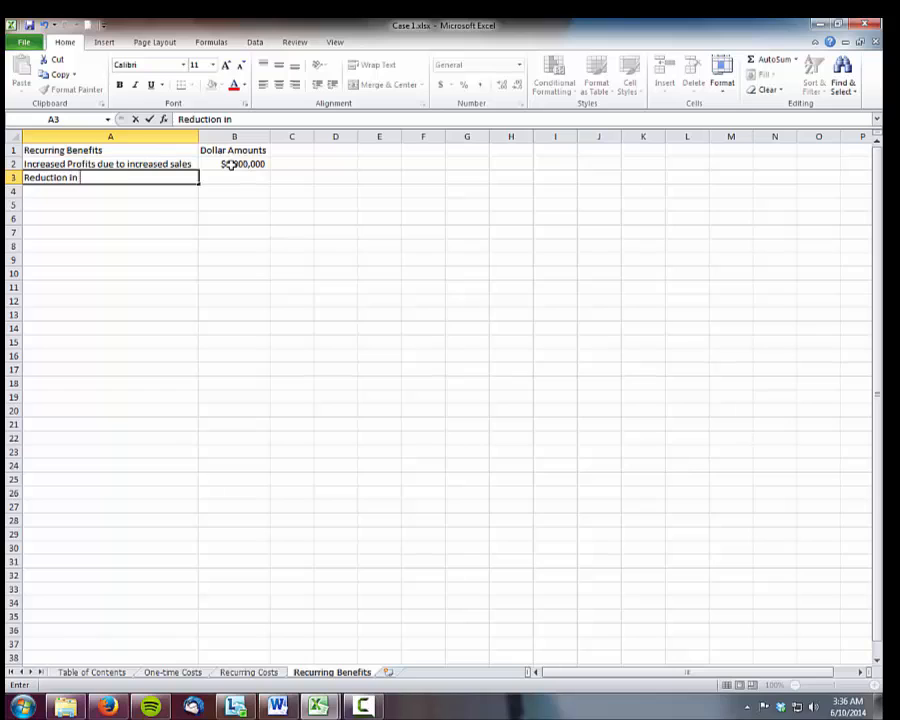
type("Inventory hol")
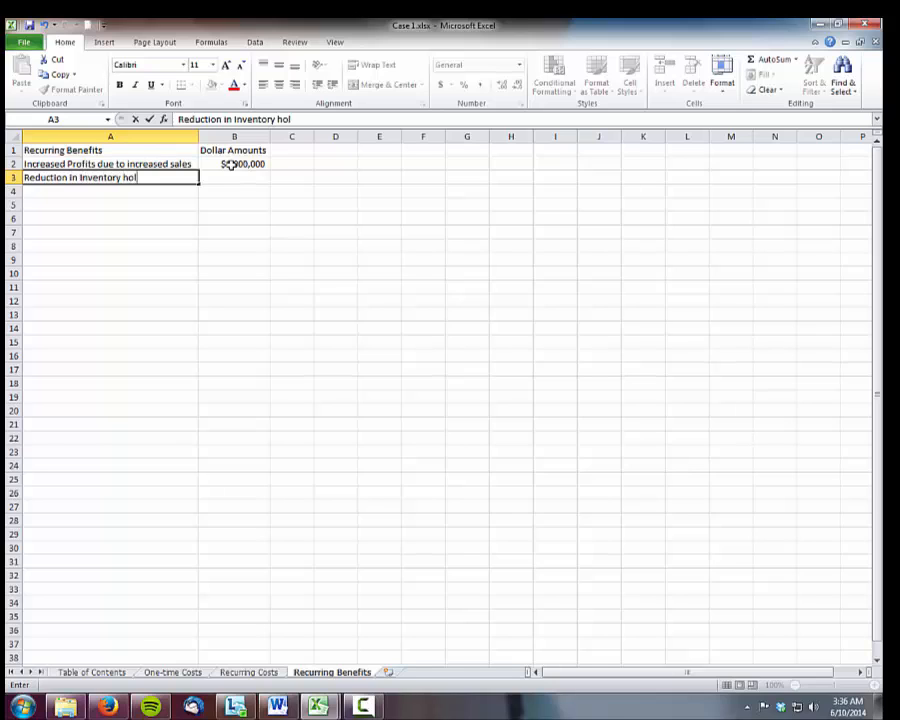
type("ding costs")
key("Tab")
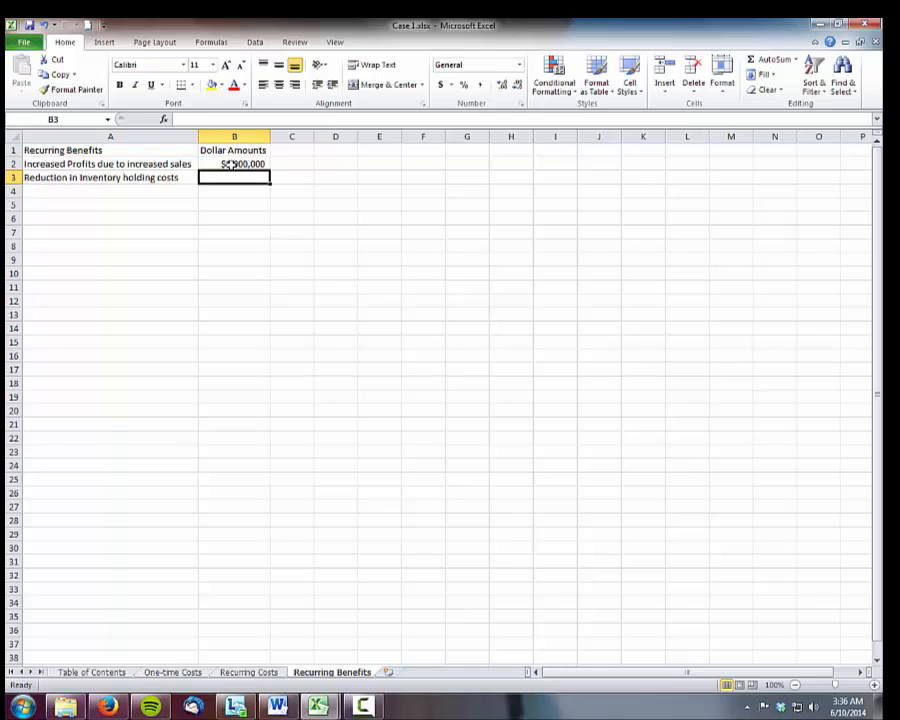
type("$")
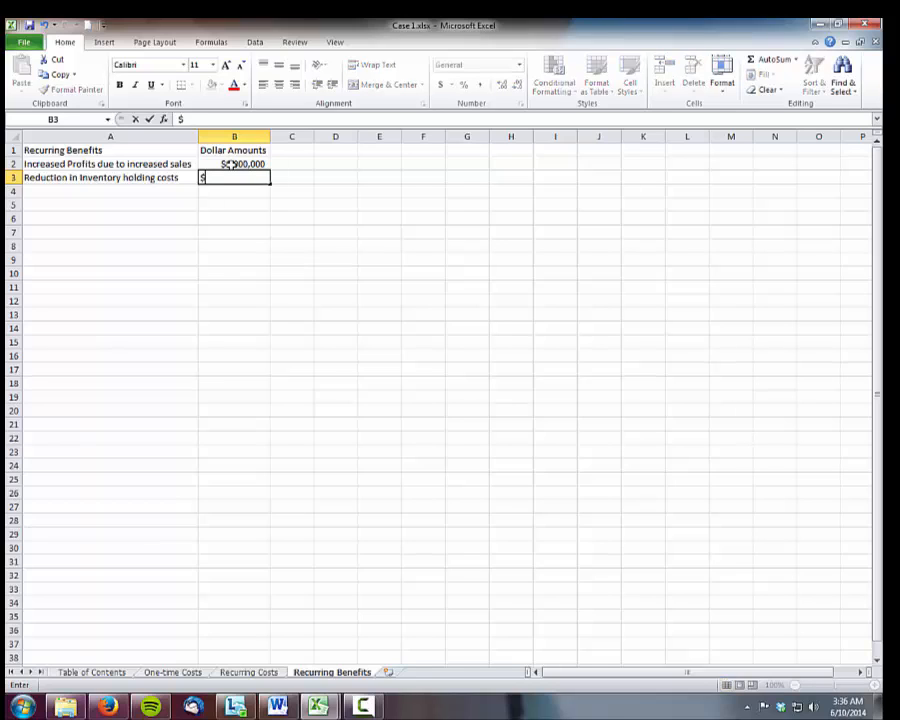
type("250,00")
key("Return")
Enter "Reduction in Clerical workforce" in A4 with the amount $200,000 in B4
key("Left")
type("Re")
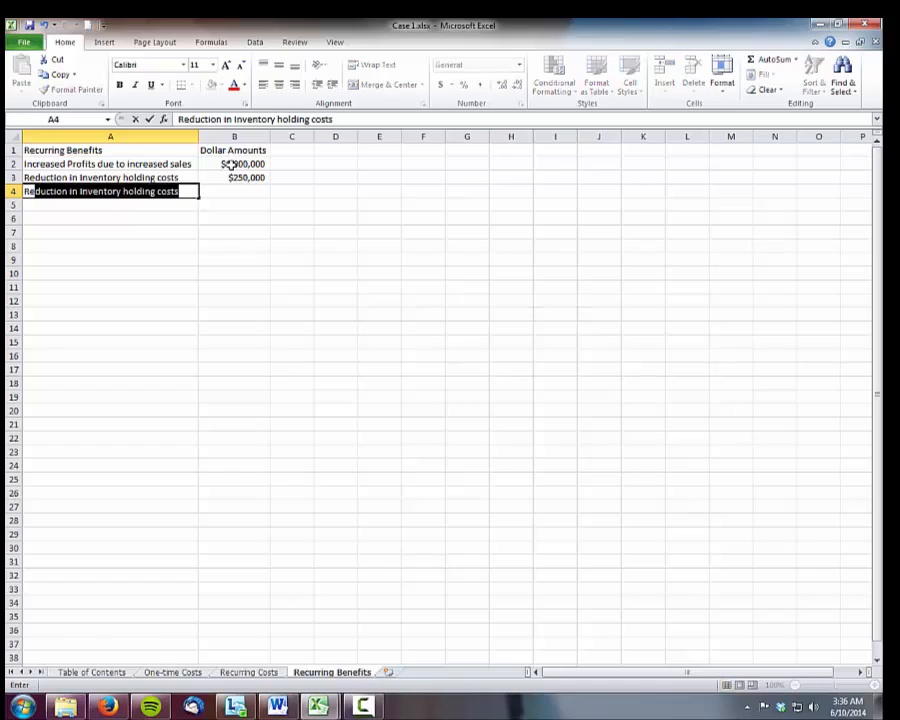
type("duction in Clerical")
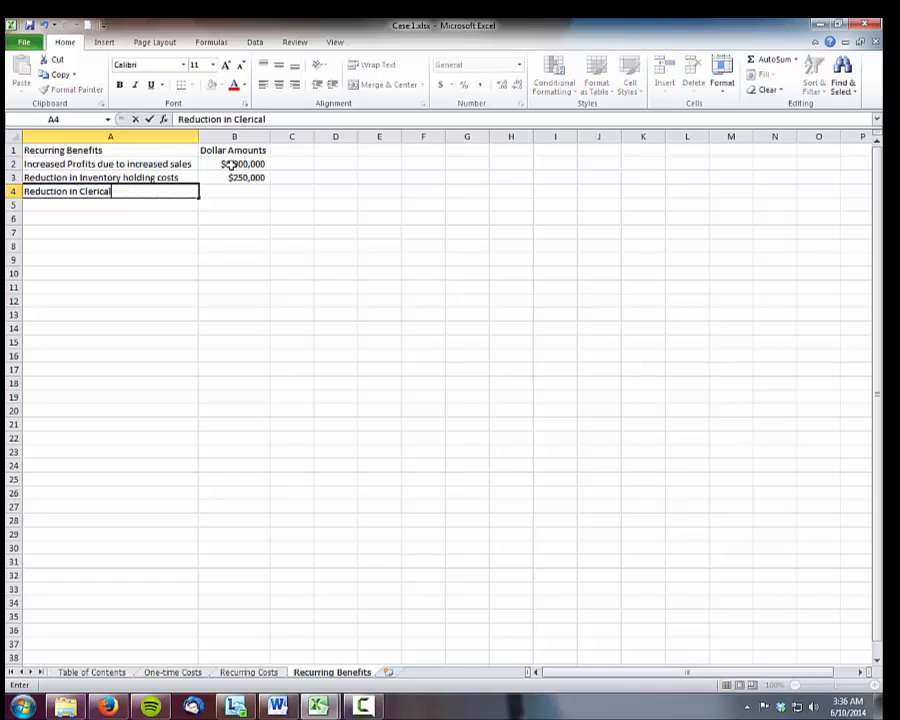
type(" workforce")
key("Tab")
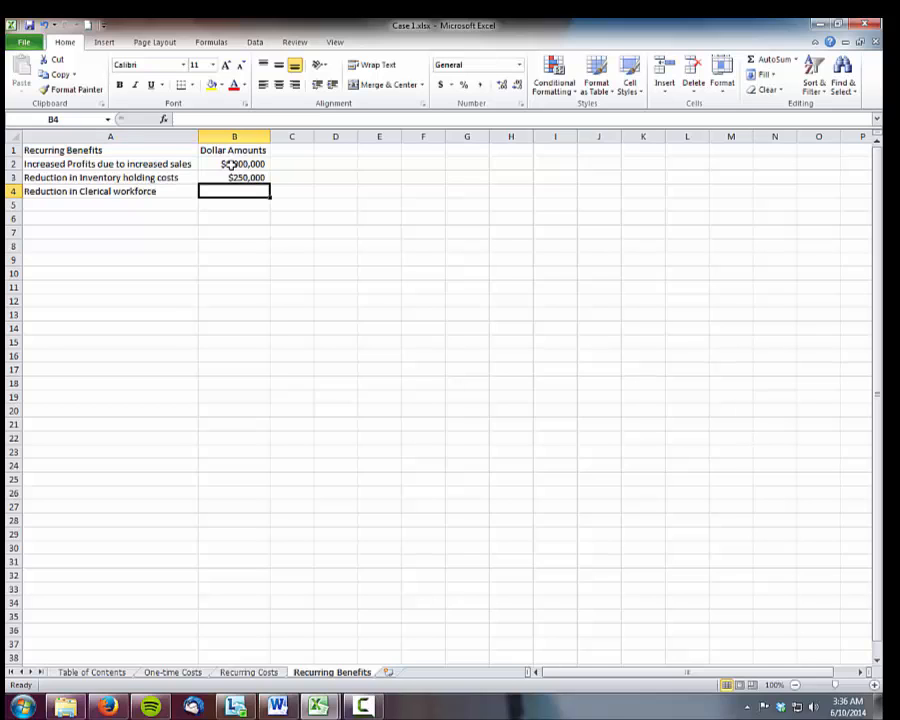
type("$")
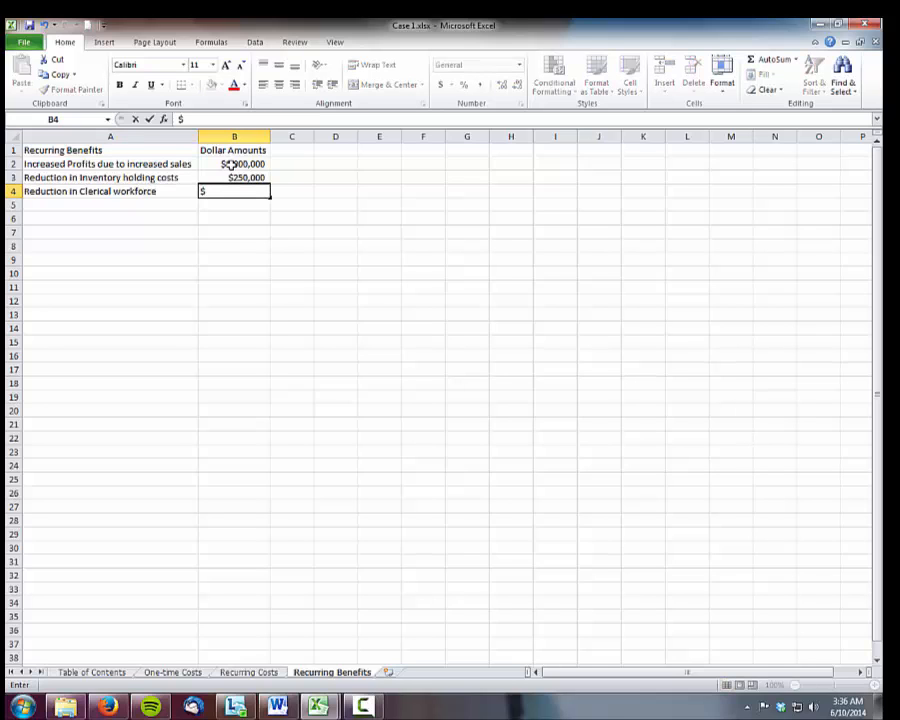
type("200,000")
key("Return")
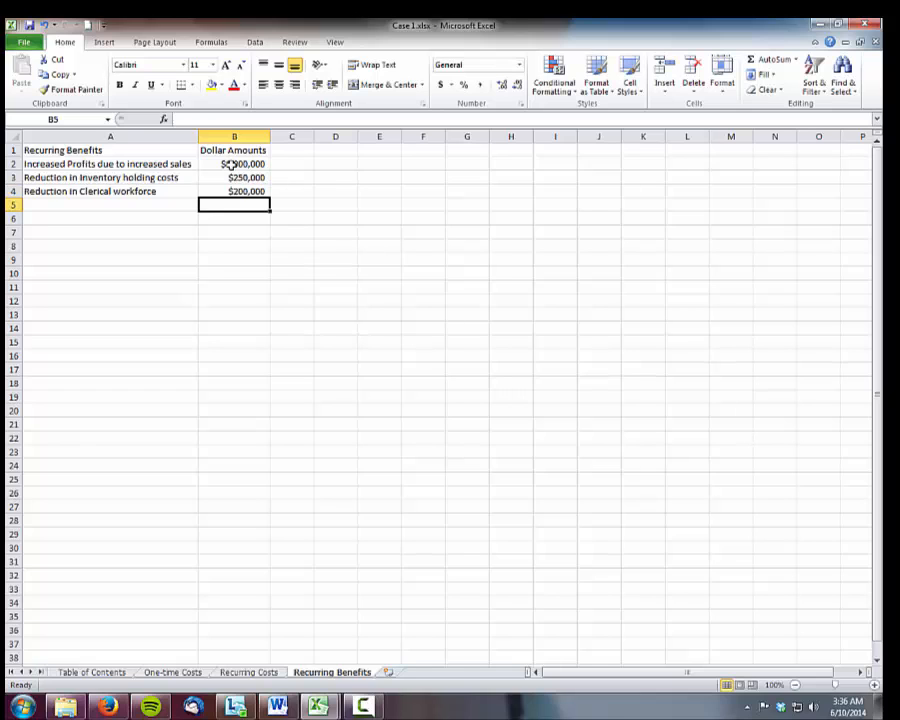
Add a "Total Recurring Benefits" label in A6 and sum B2:B4 in B6
key("Down")
key("Left")
type("Tot")
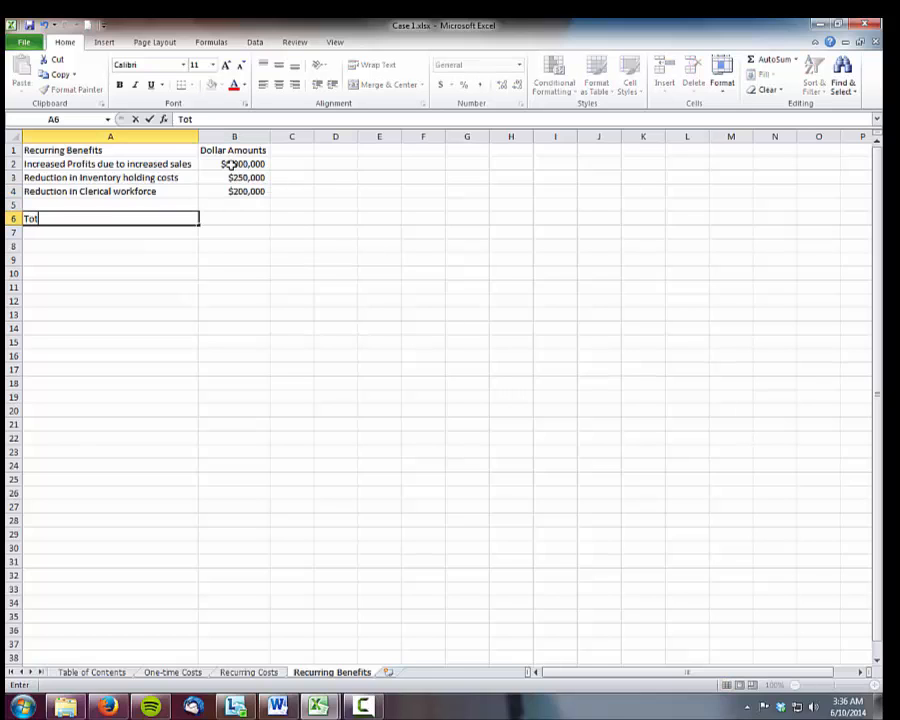
type("al Recurring")
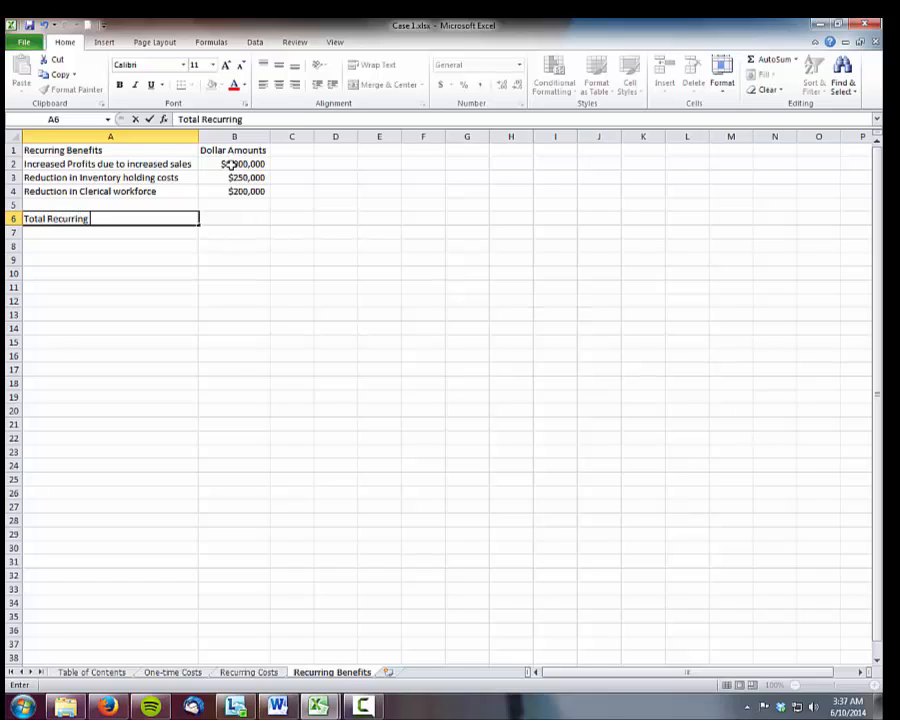
type(" Benefits")
key("Tab")
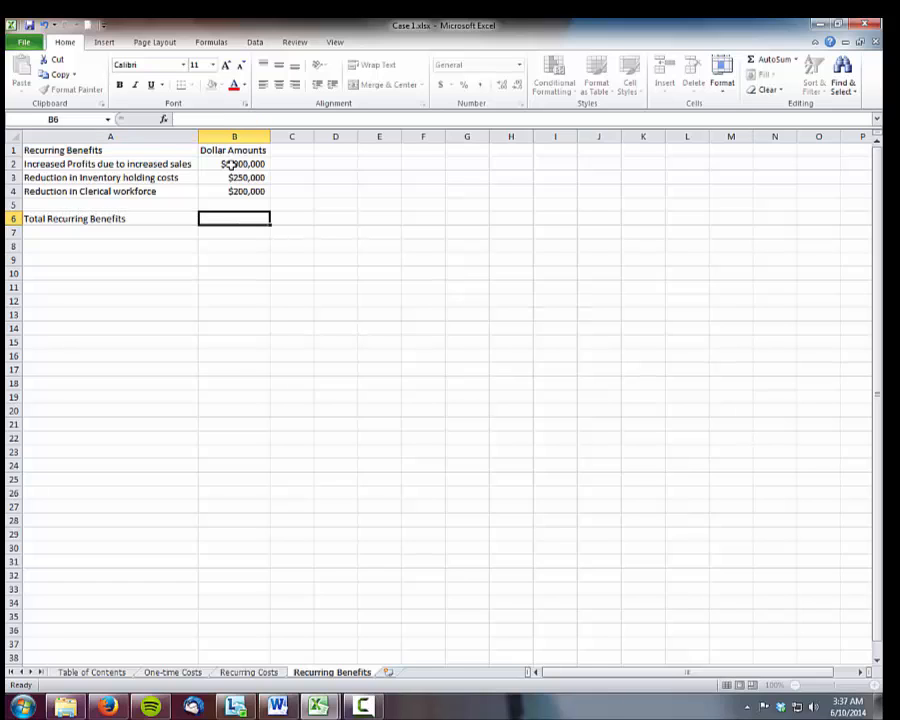
left_click(768, 59)
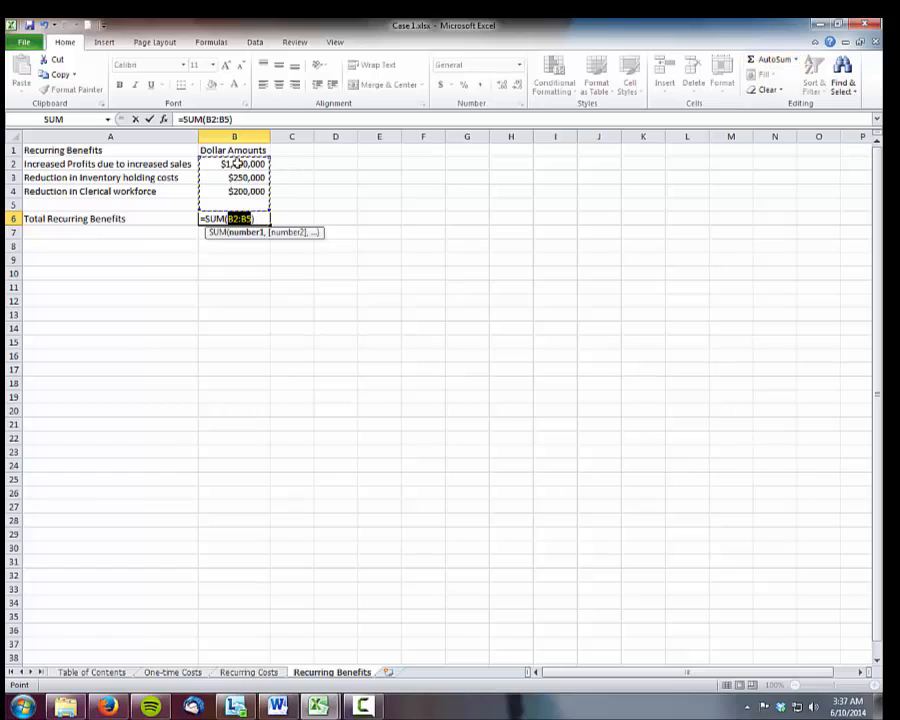
left_click_drag(239, 164, 235, 184)
key("Return")
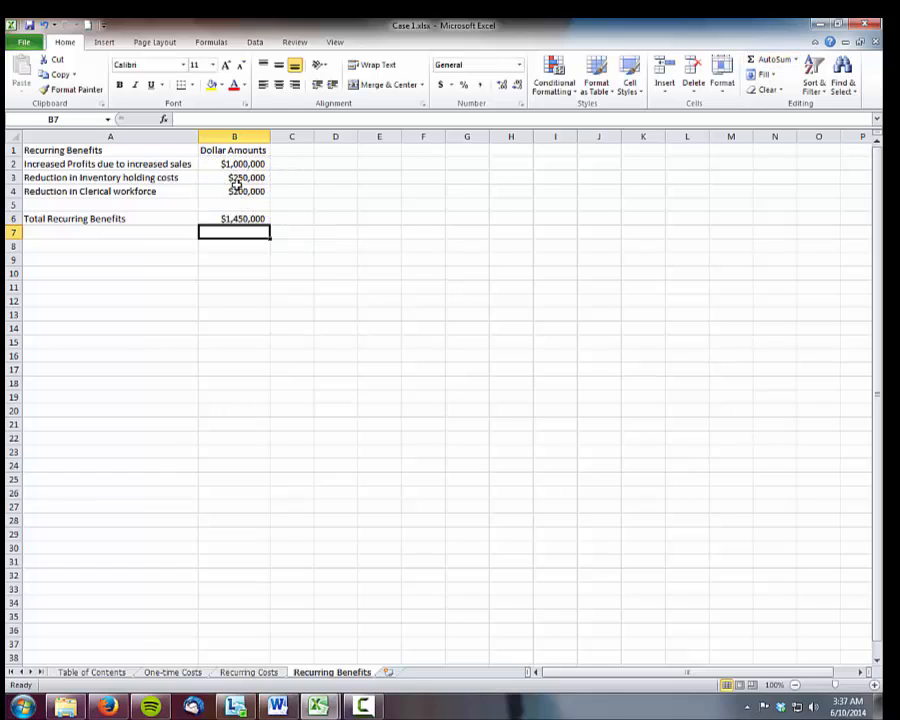
Make the headers in A1 and B1 and the "Total Recurring Benefits" label in A6 bold
left_click(116, 148)
left_click(119, 85)
left_click(234, 150)
left_click(119, 85)
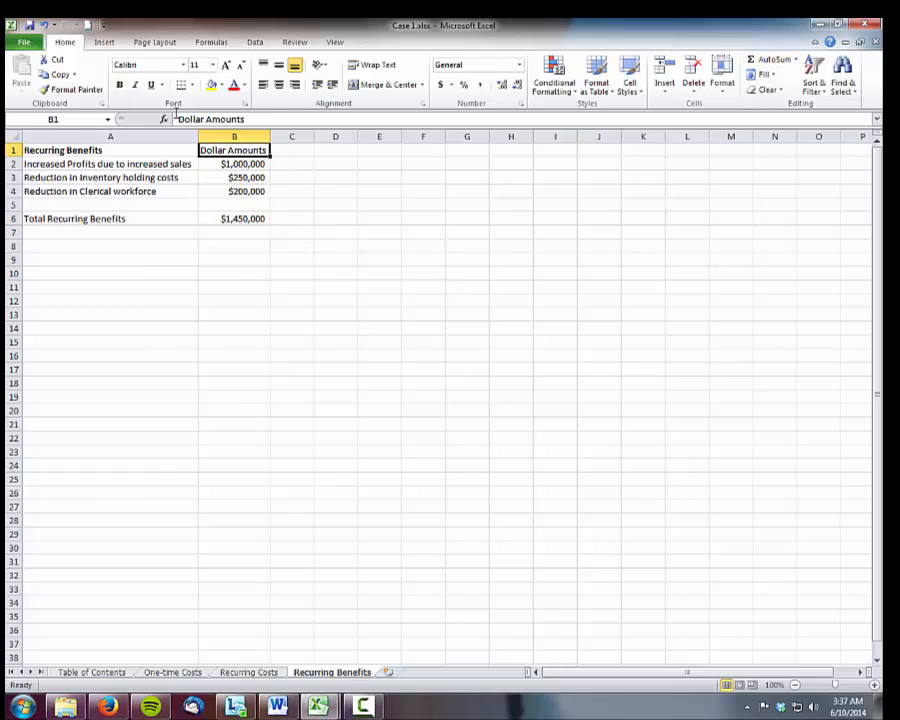
left_click(76, 217)
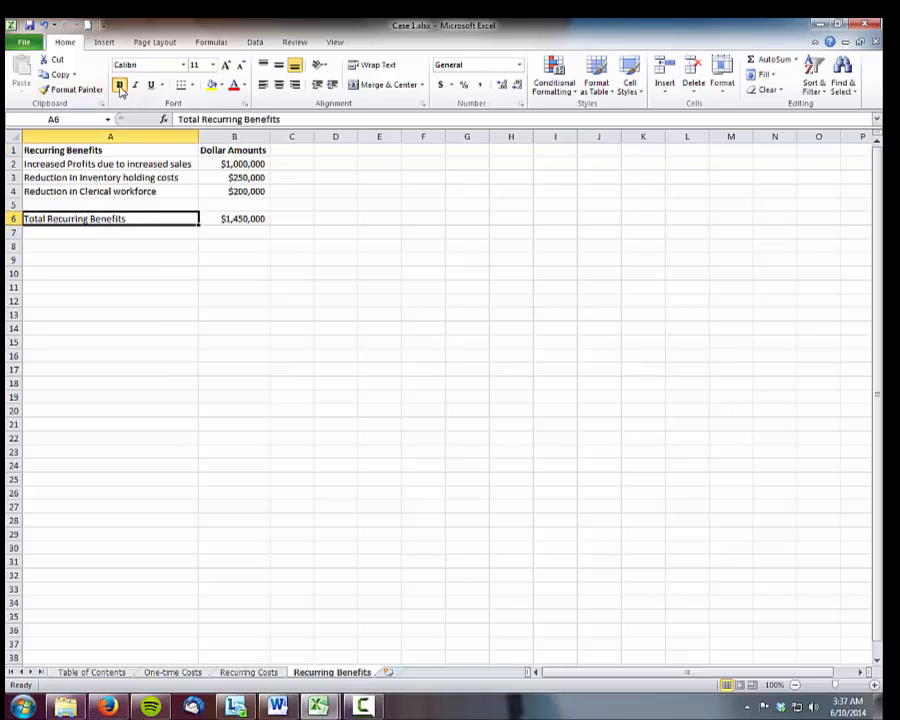
left_click(119, 85)
Add a new worksheet after Recurring Benefits and name it "Economic Feasibility"
left_click(389, 672)
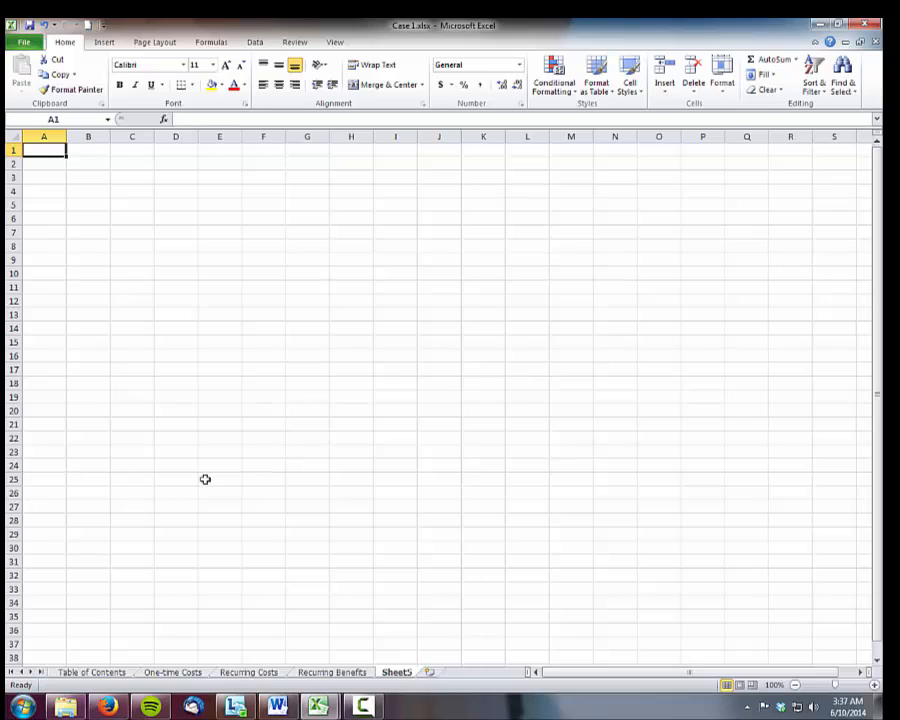
double_click(403, 673)
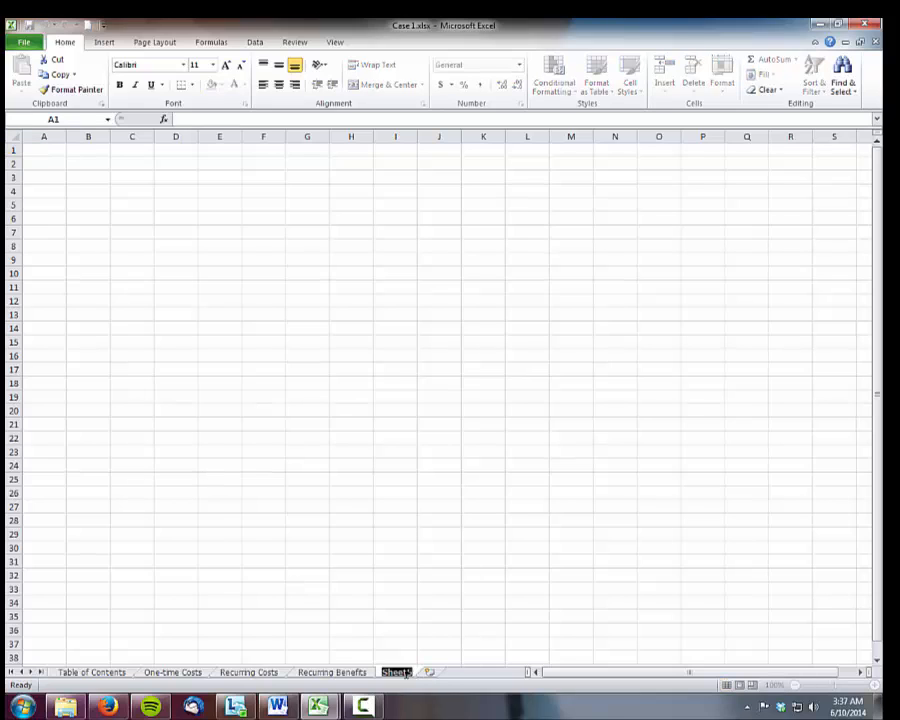
type("Economic")
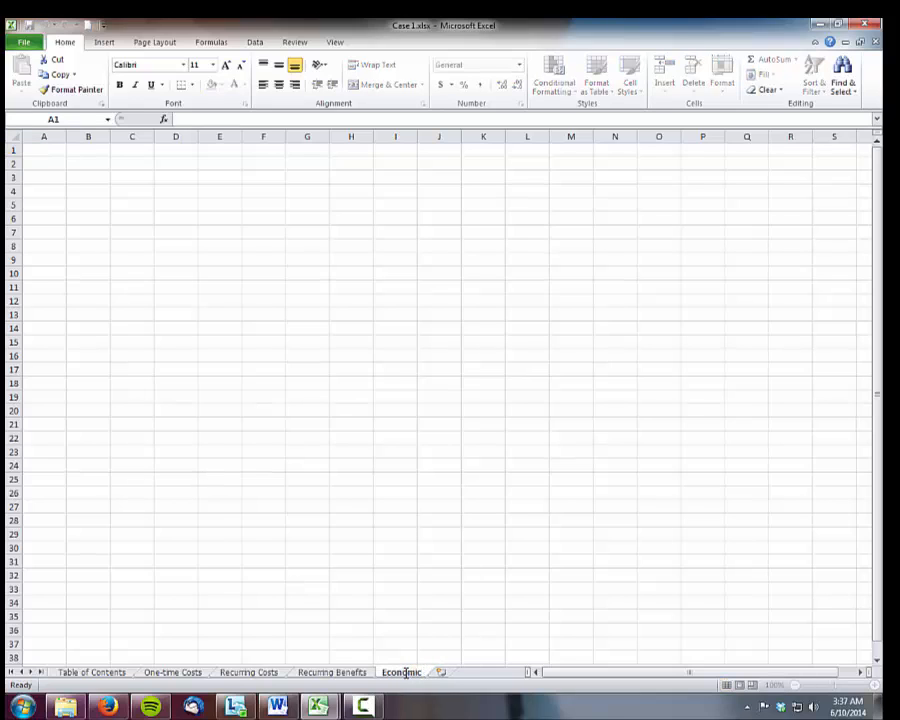
type(" Feasibility")
left_click(64, 151)
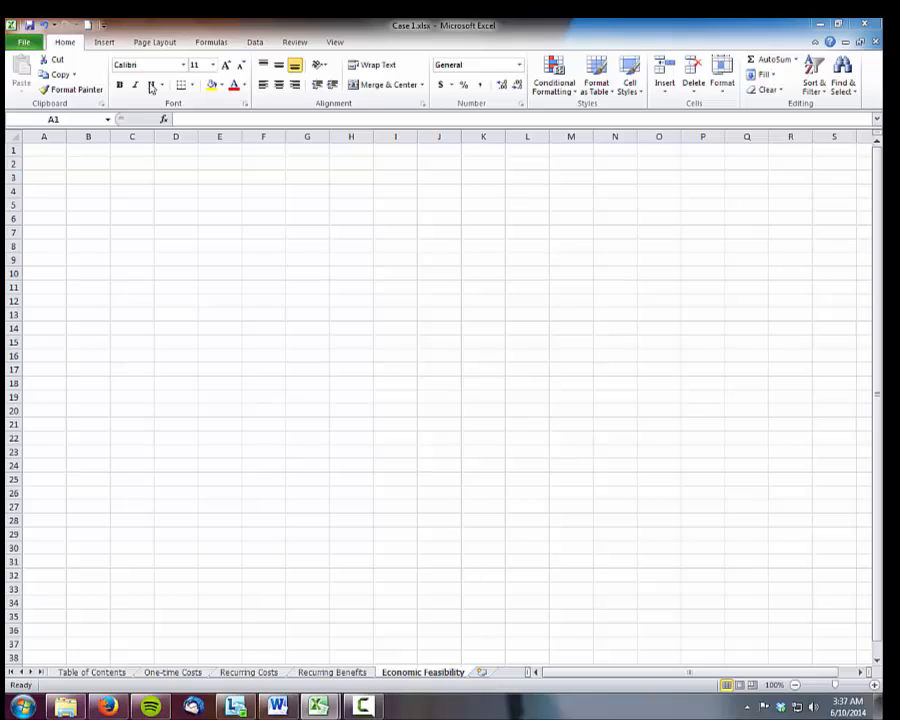
Widen column A of the Economic Feasibility sheet to about three times its width and enter "Discount Rate" in A1
left_click(36, 150)
left_click_drag(66, 135, 153, 135)
type("Discou")
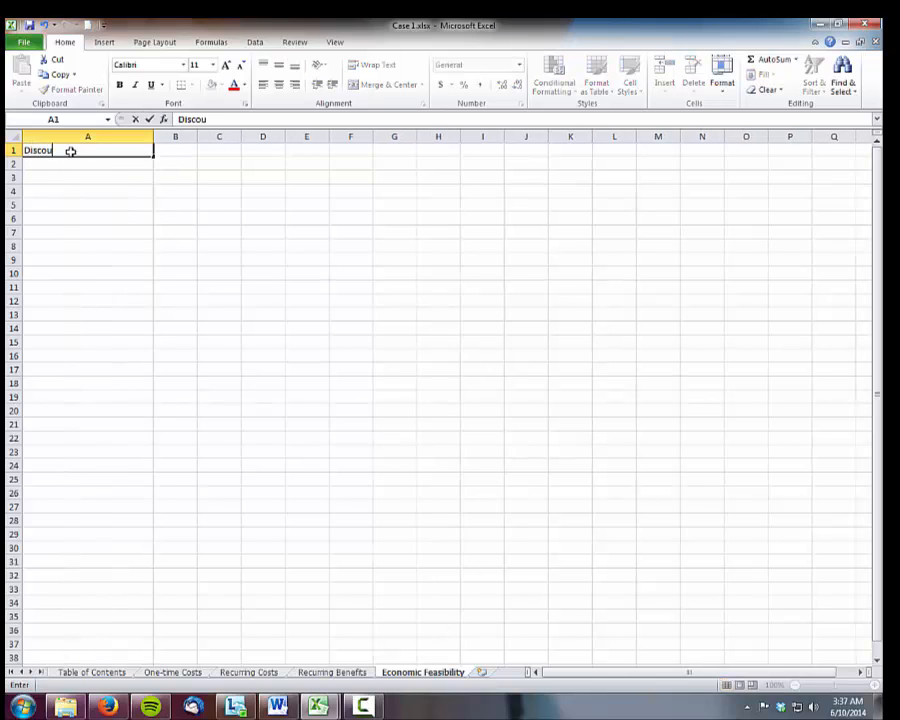
type("nt Rate")
key("Return")
Enter the year numbers 0 through 5 across cells B4 to G4 of the Economic Feasibility sheet
key("Return")
key("Return")
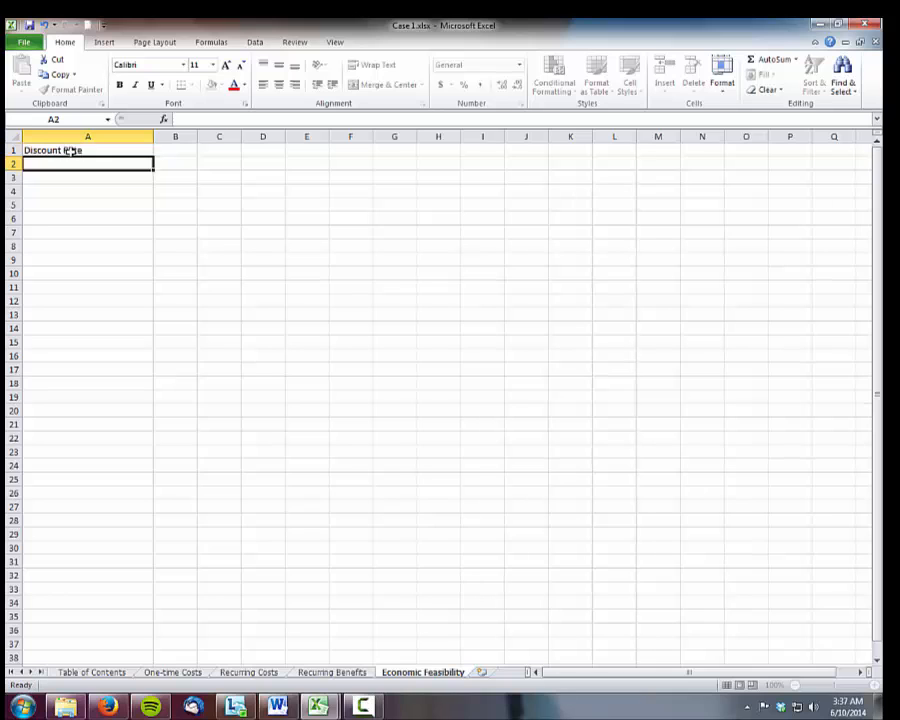
key("Tab")
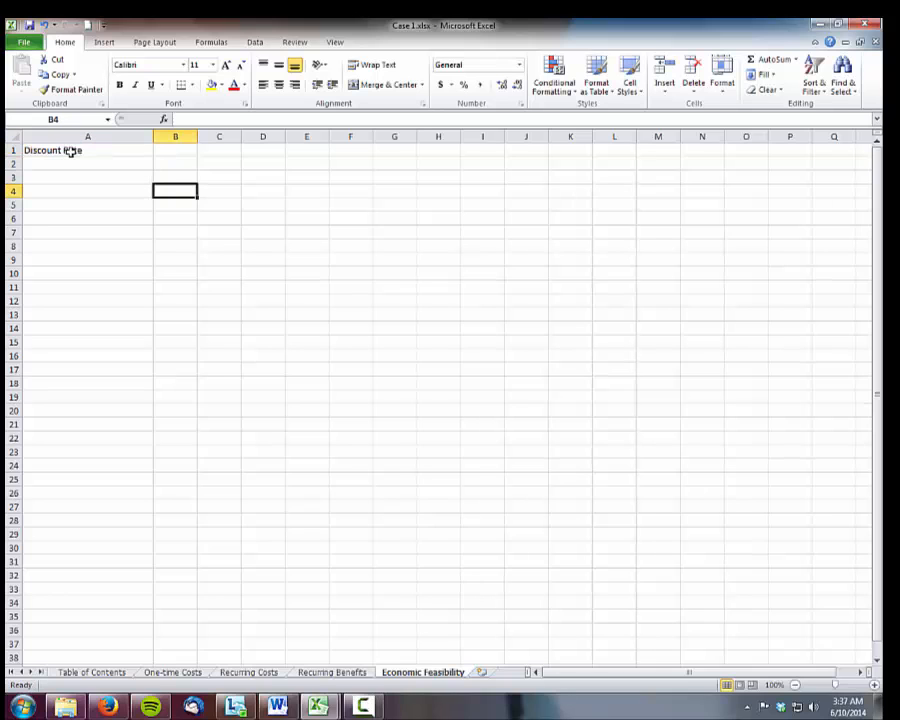
type("0")
key("Tab")
type("1")
key("Tab")
type("2")
key("Tab")
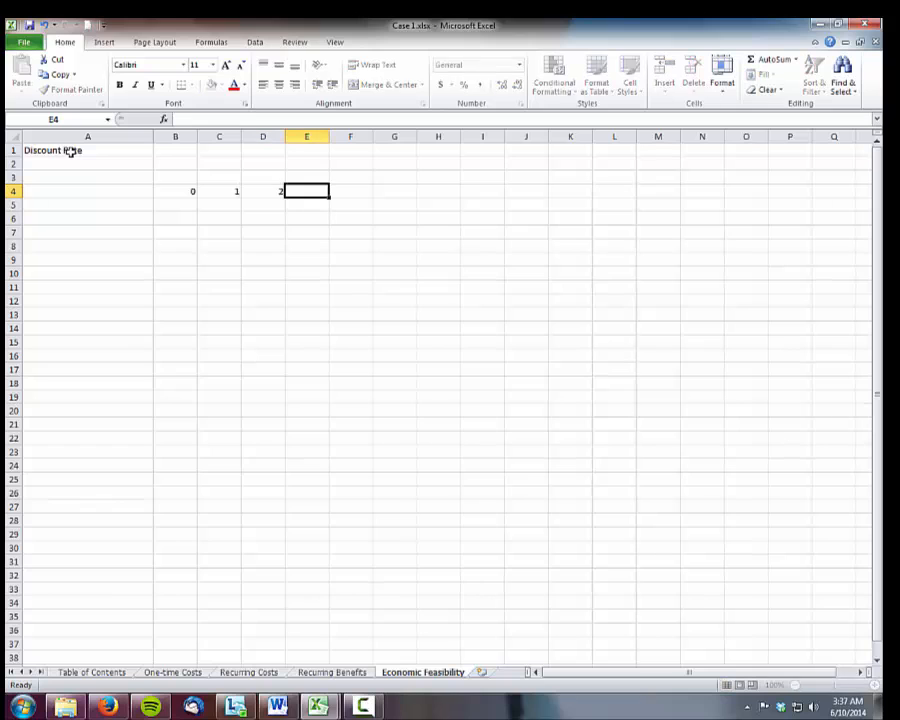
type("3")
key("Tab")
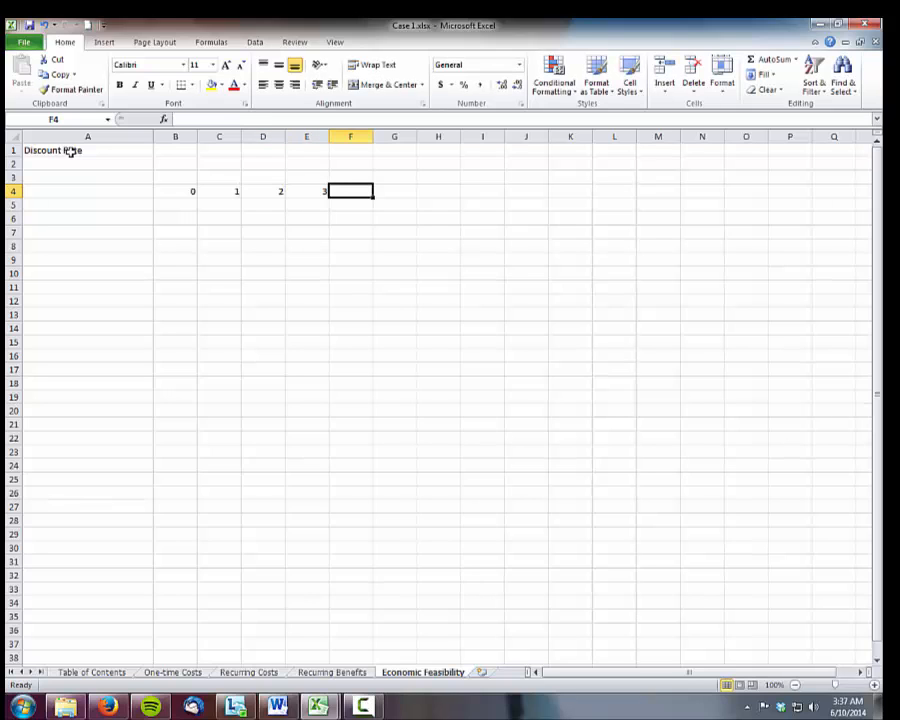
type("4")
key("Tab")
type("5")
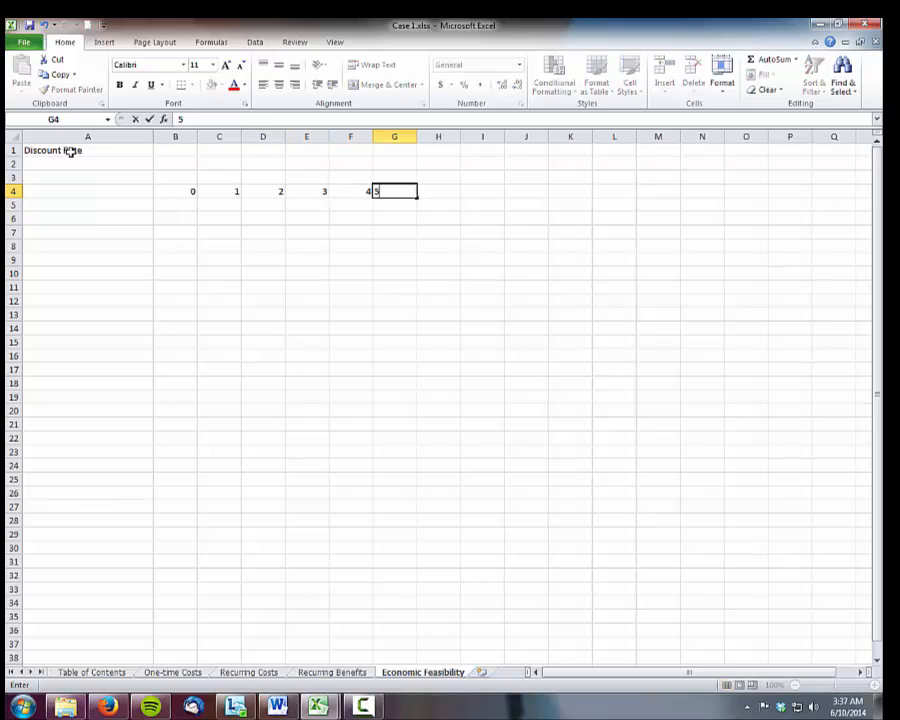
key("Tab")
Enter the section heading "Benefits" in cell A5, directly below the year row
key("Down")
key("Left")
key("Left")
key("Left")
key("Left")
key("Left")
key("Left")
key("Left")
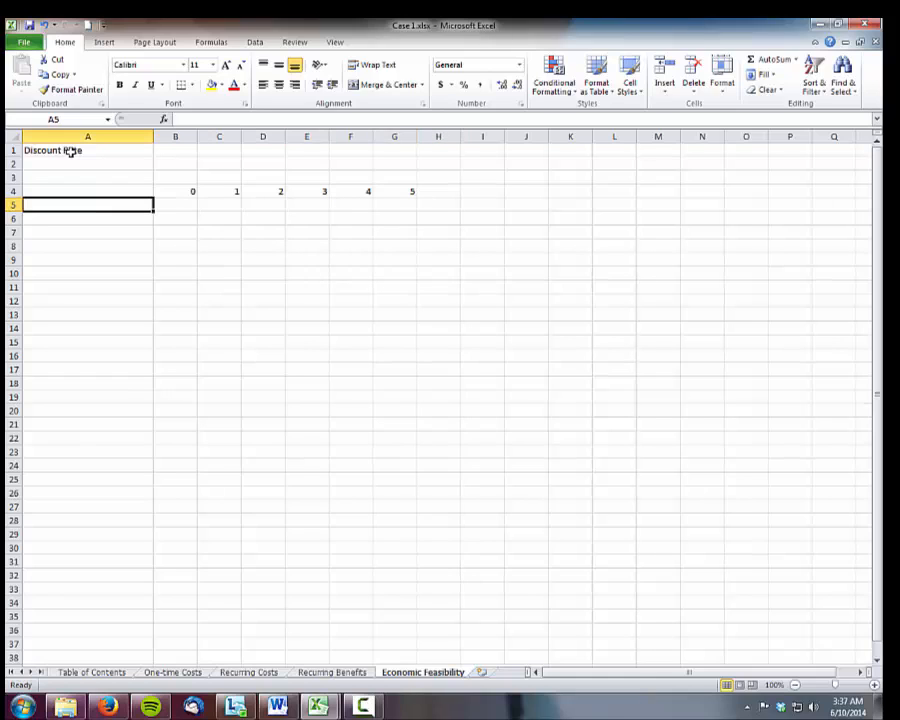
type("Be")
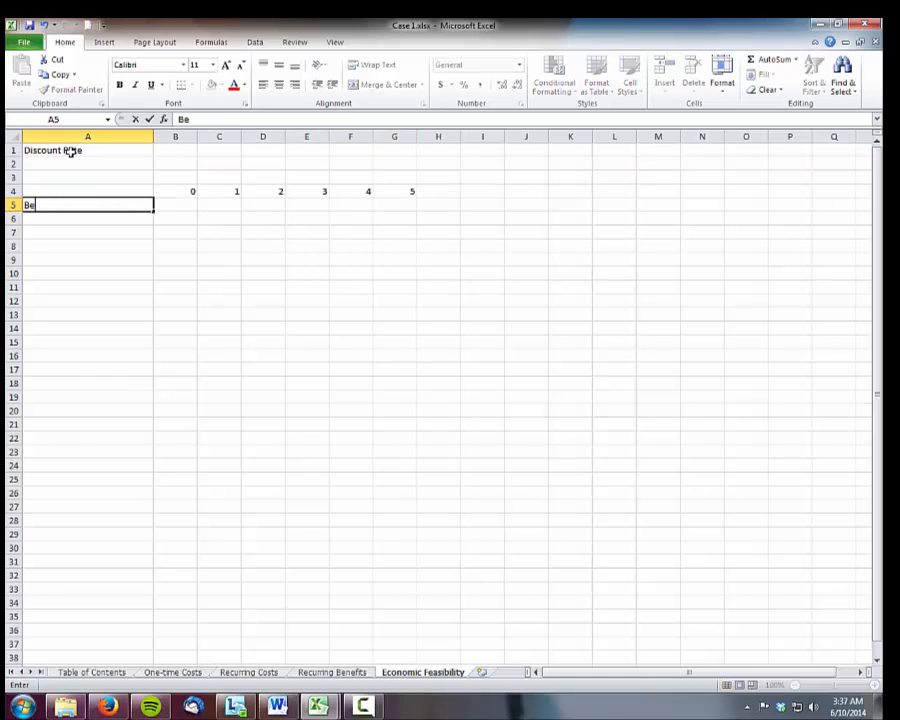
type("nefits")
key("Return")
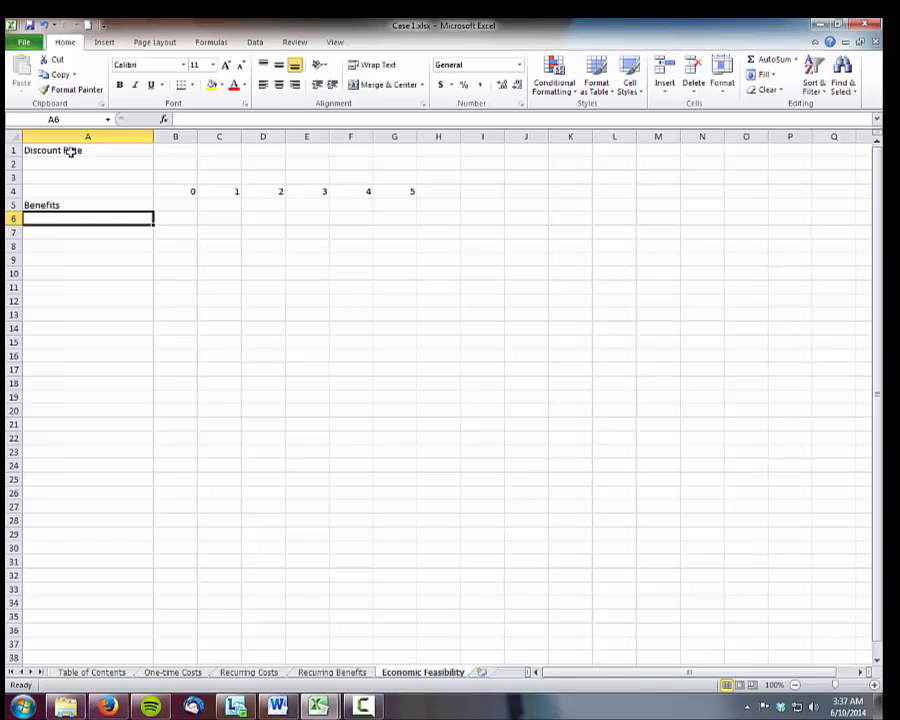
Enter the row labels "Recurring value of benefits" in A6 and "Present value factor" in A7
key("Up")
key("Down")
type("Recurring")
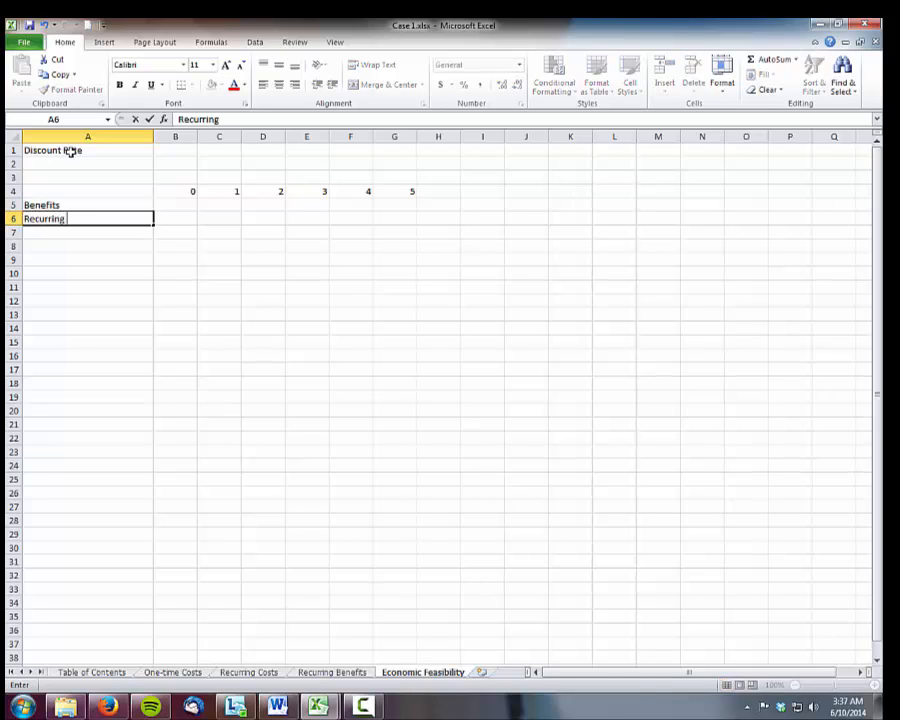
type(" value of bene")
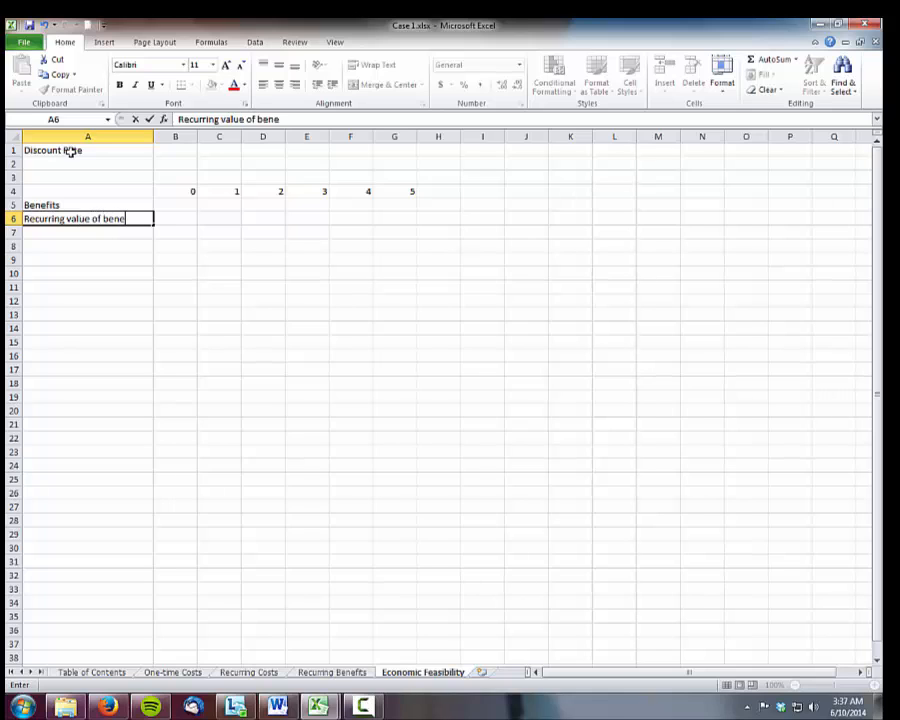
type("fits")
key("Return")
type("Pr")
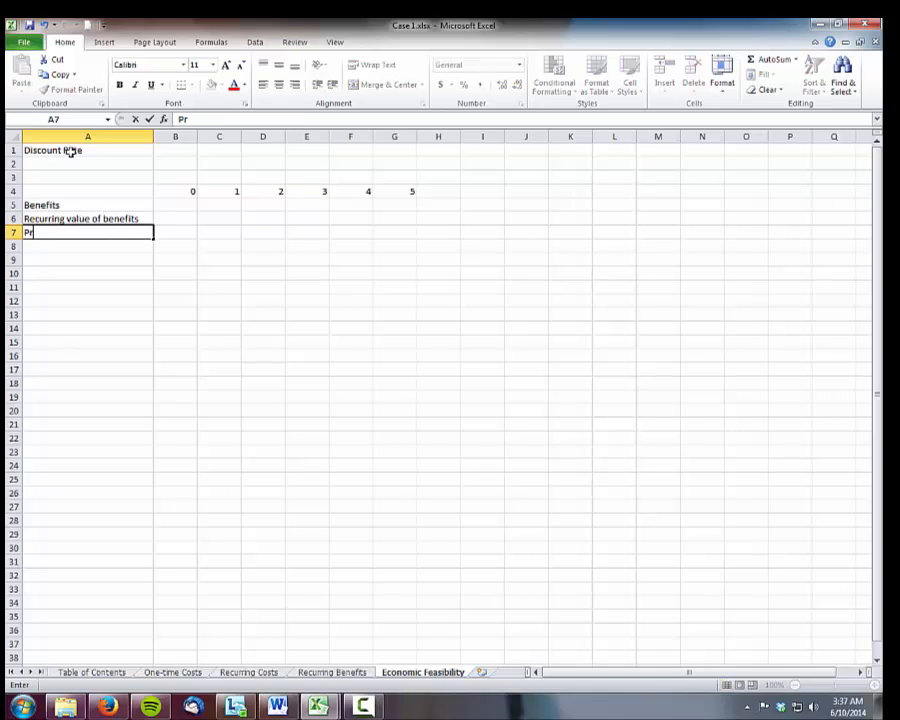
type("esent value factor")
key("Return")
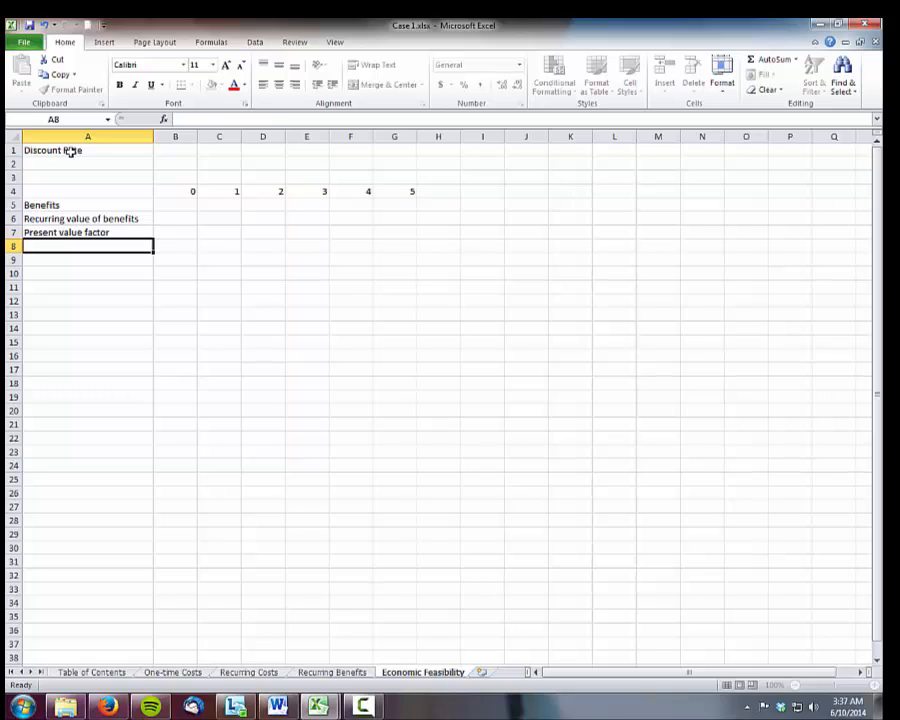
Enter the row labels "Present Value of benefits" in A8 and "Net Present Value of all benefits" in A9
type("P")
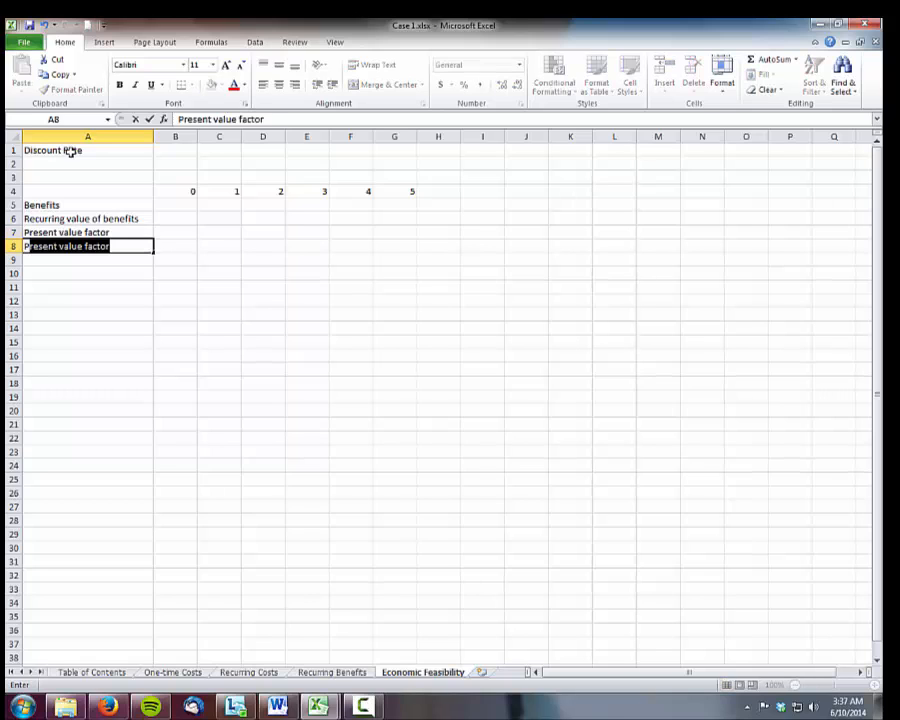
type("resent Value ")
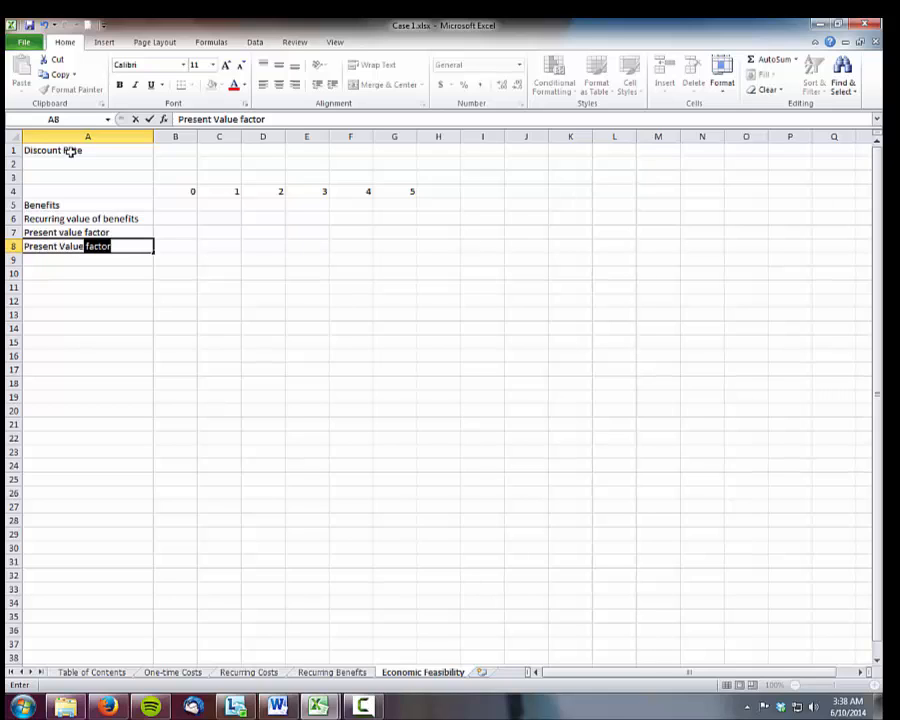
type("of bene")
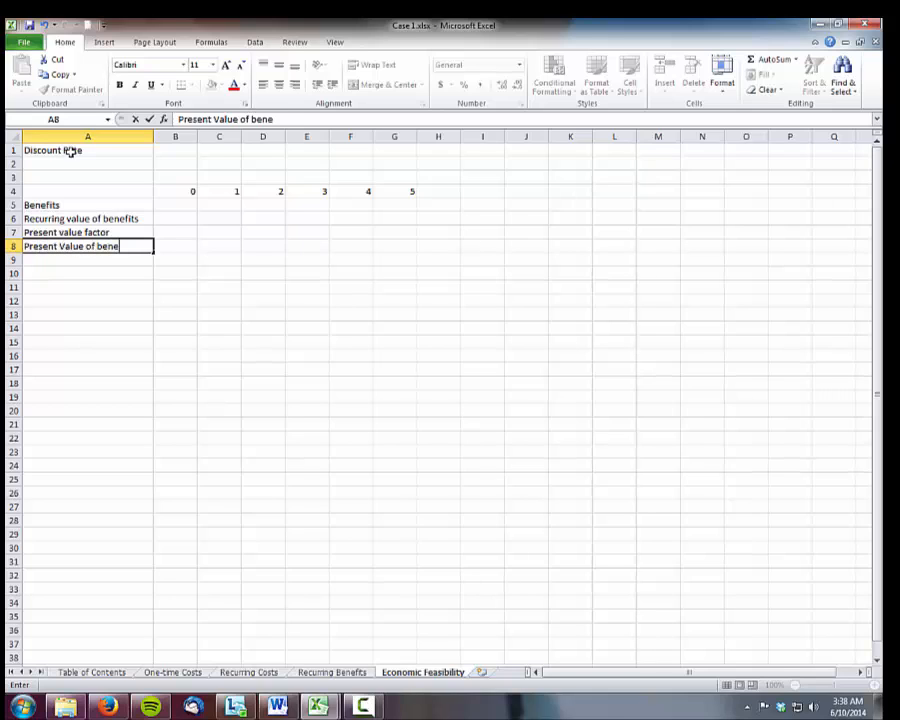
type("fits")
key("Return")
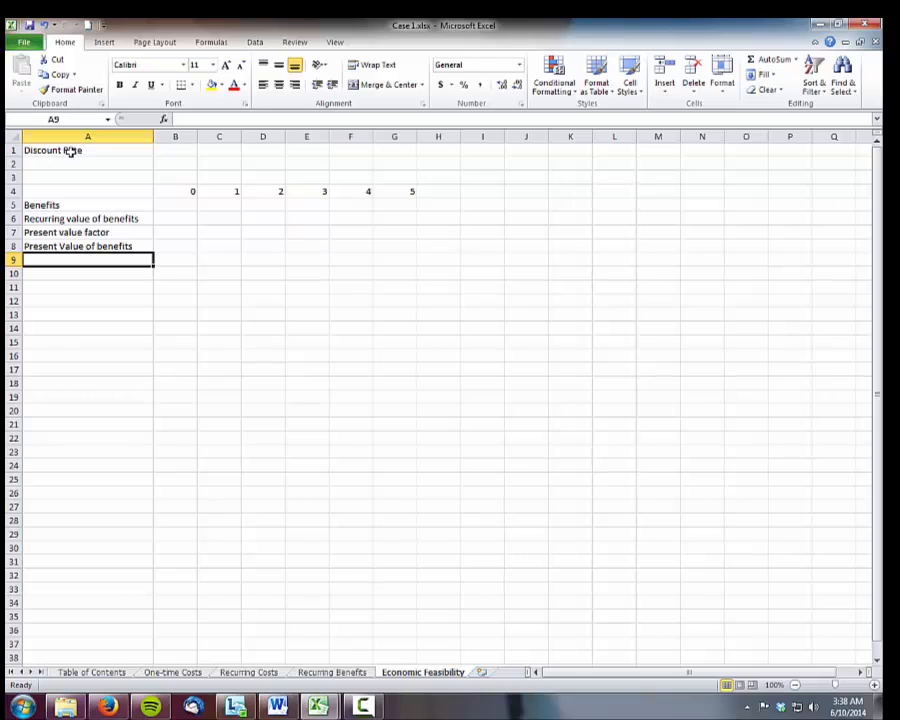
type("Net Present ")
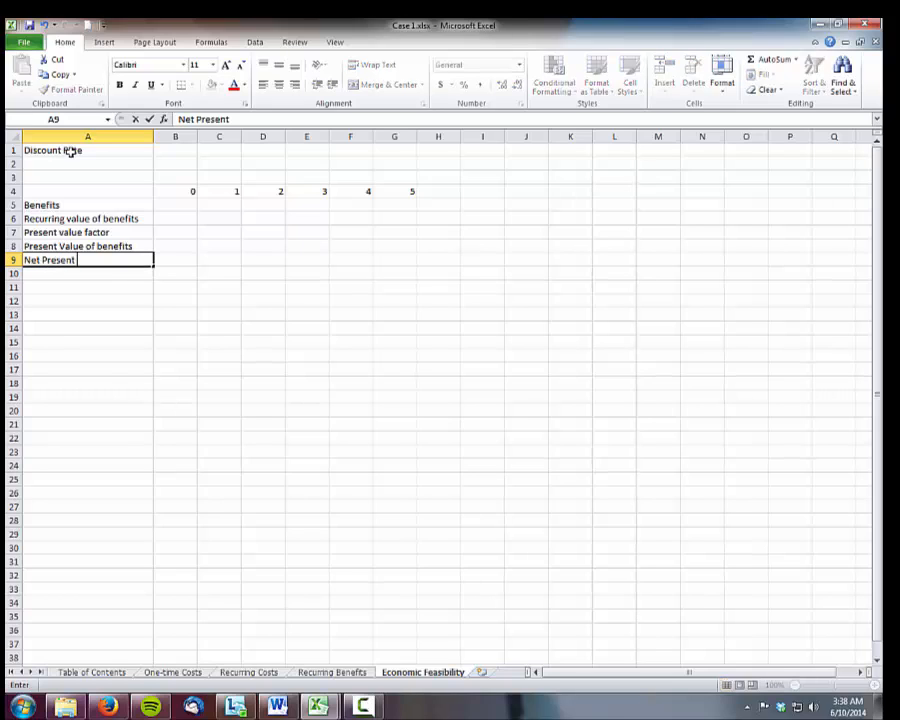
type("Value of all")
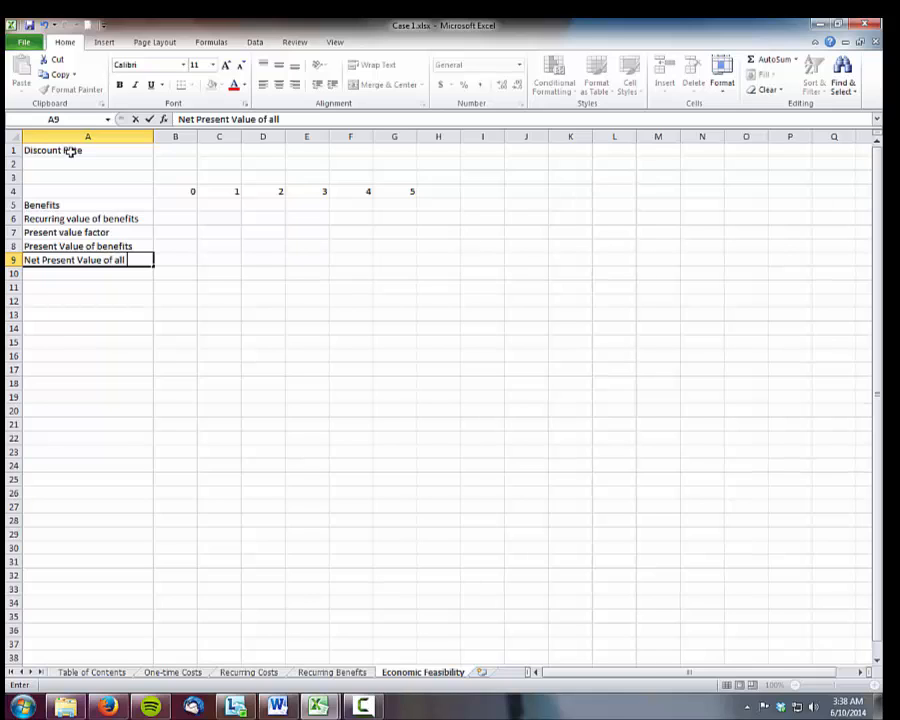
type(" benefits")
Autofit the width of column A to its longest label
left_click(150, 136)
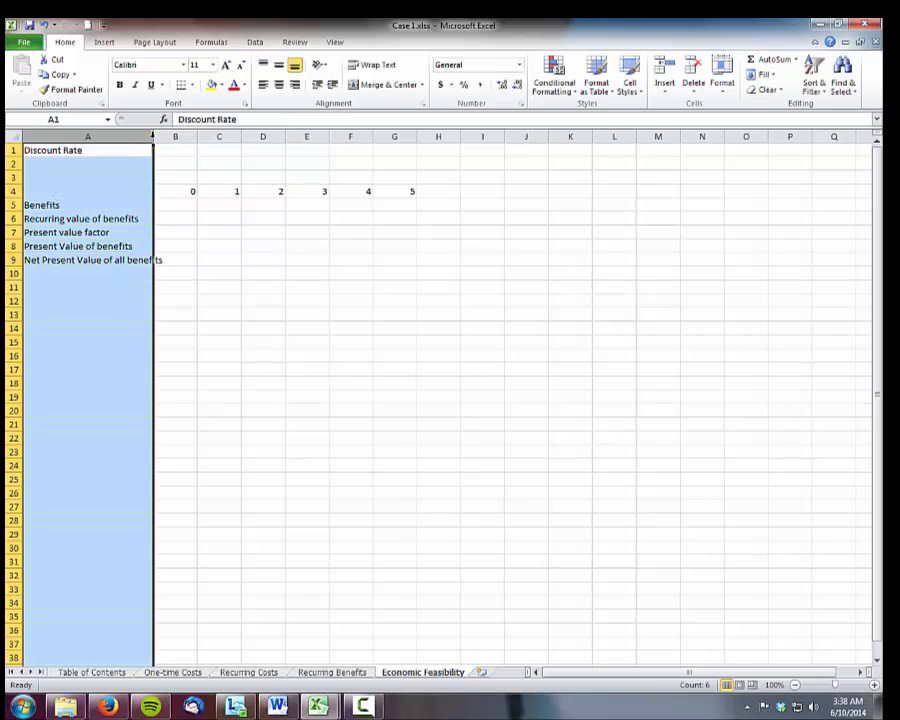
double_click(153, 136)
left_click(118, 232)
left_click(122, 246)
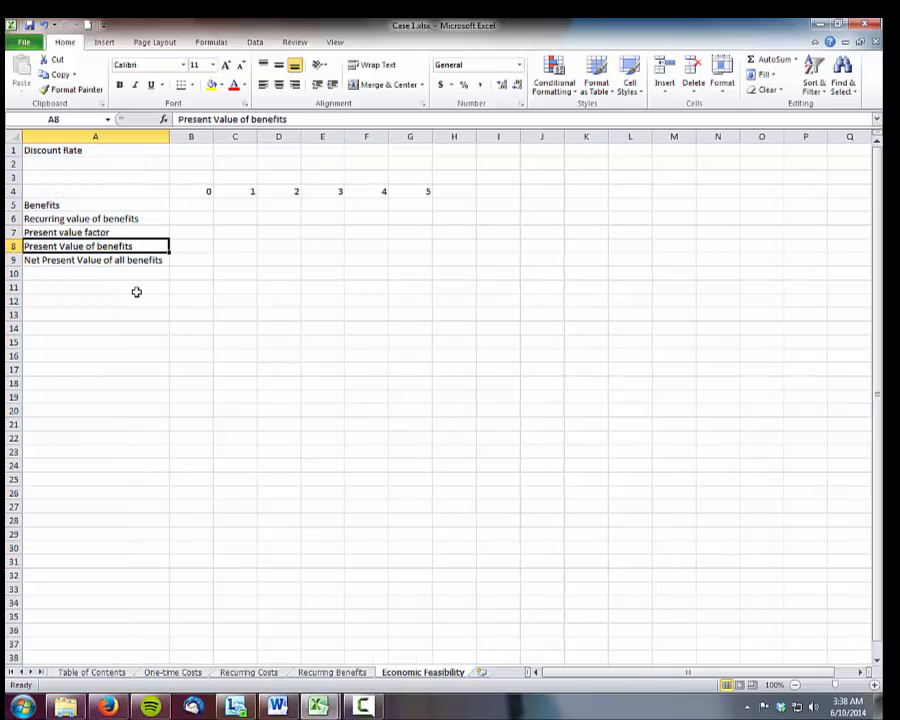
left_click(126, 259)
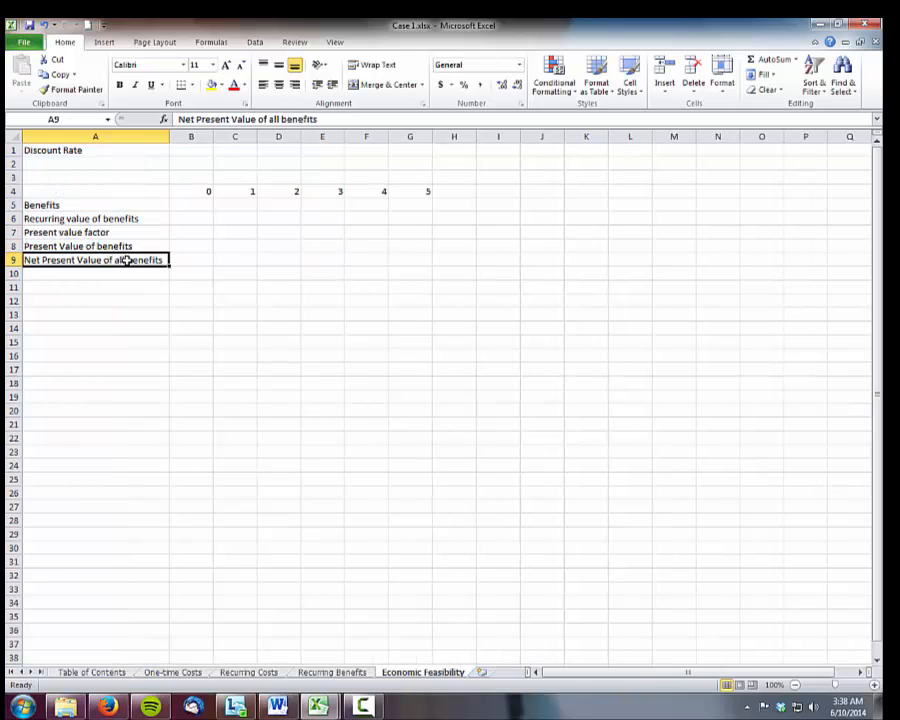
Make the "Benefits" heading in A5 and the "Discount Rate" label in A1 bold
left_click(80, 205)
left_click(119, 84)
left_click(66, 150)
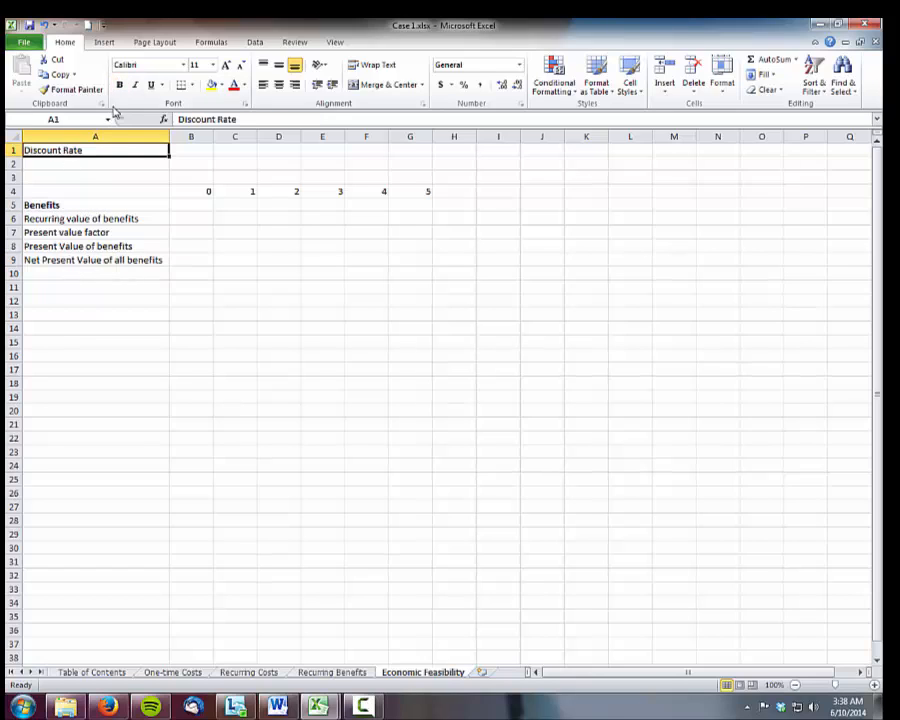
left_click(119, 84)
Enter the section heading "Costs" in A12 and the row label "One-time Costs" in A13
left_click(78, 305)
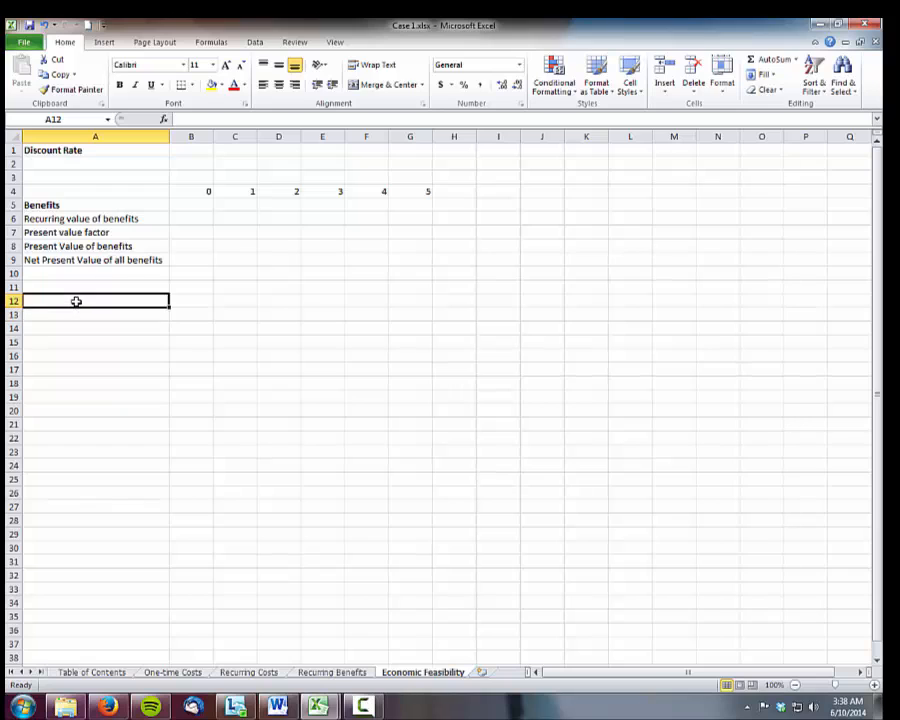
type("Costs")
key("Return")
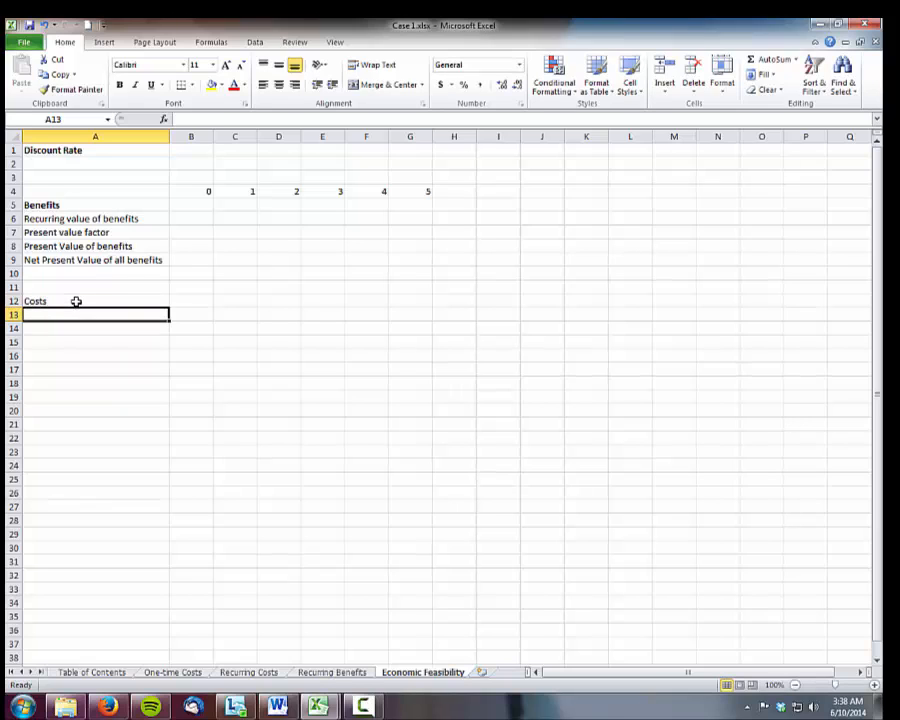
type("One")
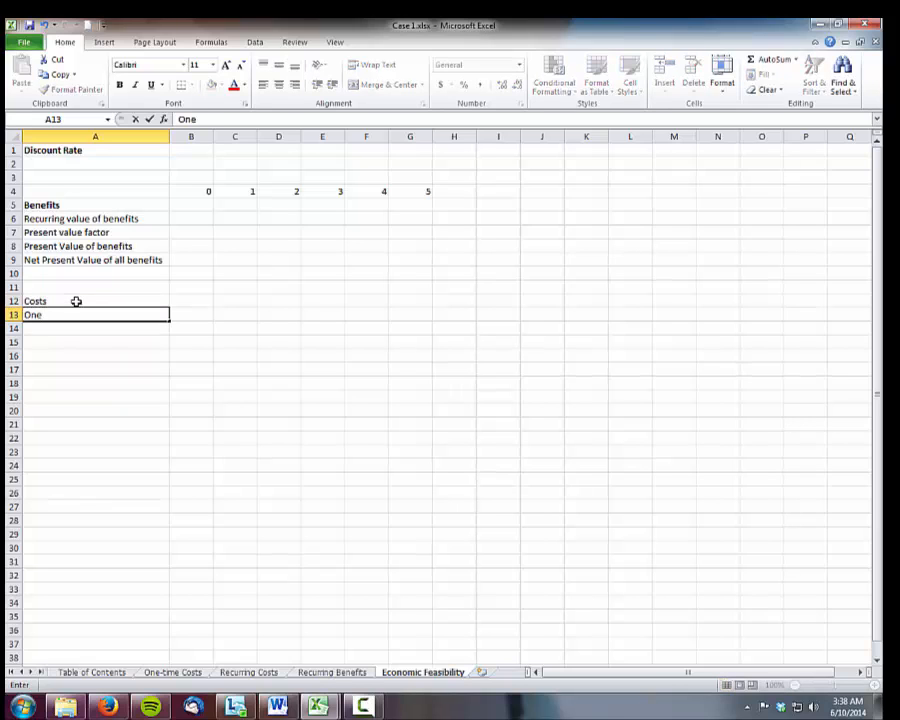
type("-time Costs")
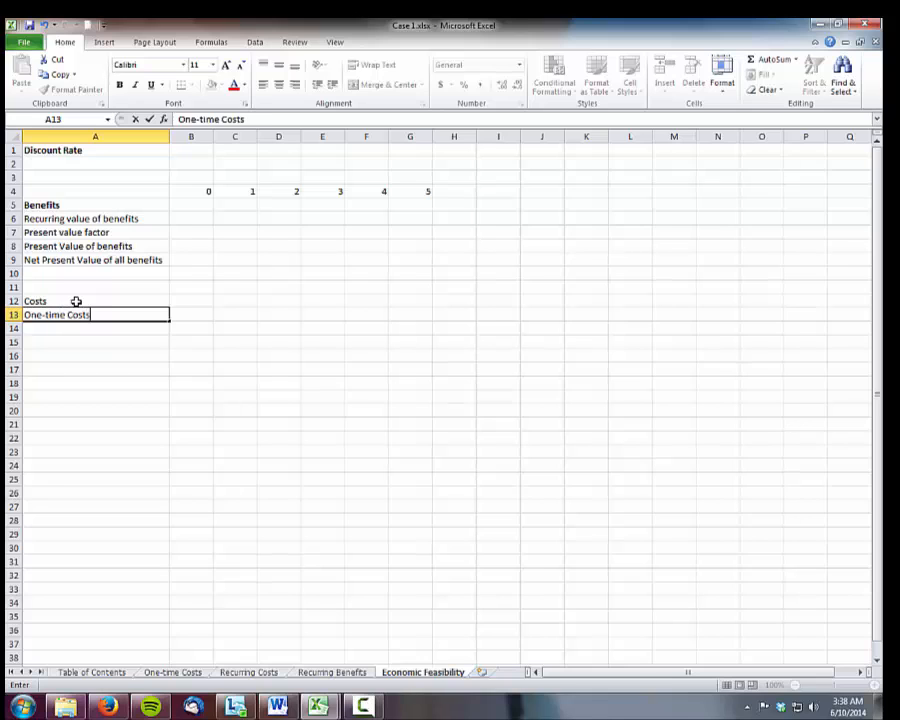
key("Return")
Enter the row labels "Recurring Costs" in A14 and "Present Value Factor" in A15
type("Recus")
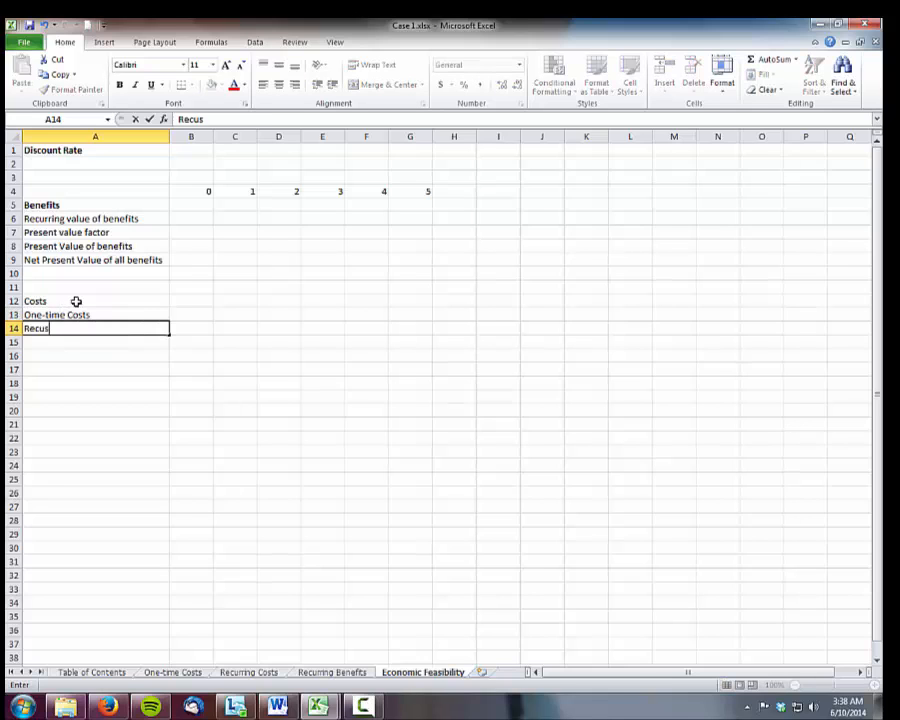
key("BackSpace")
type("rring Costs")
key("Return")
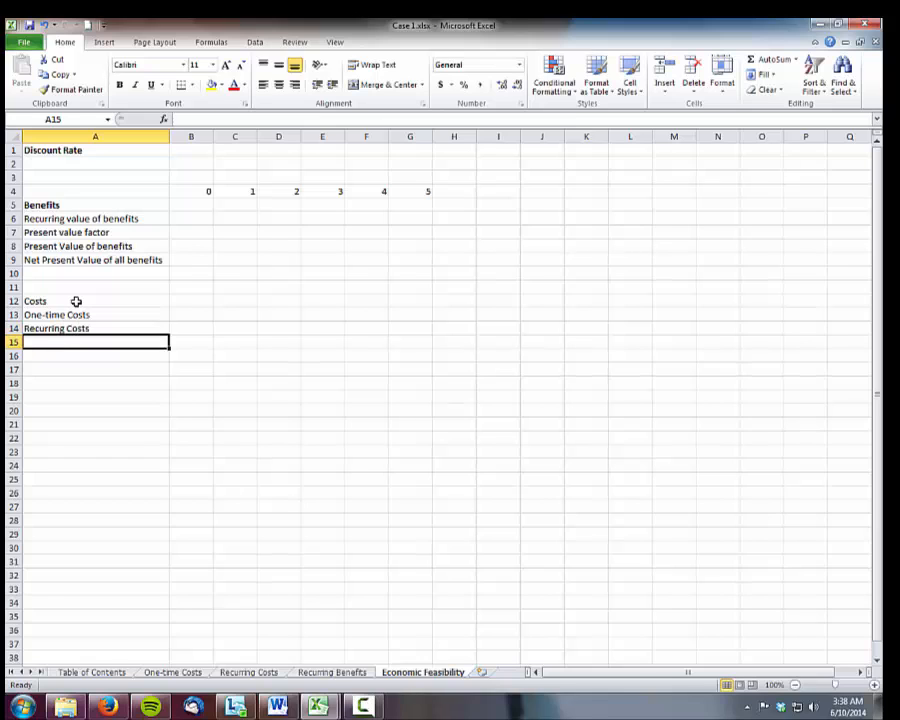
type("Present Value")
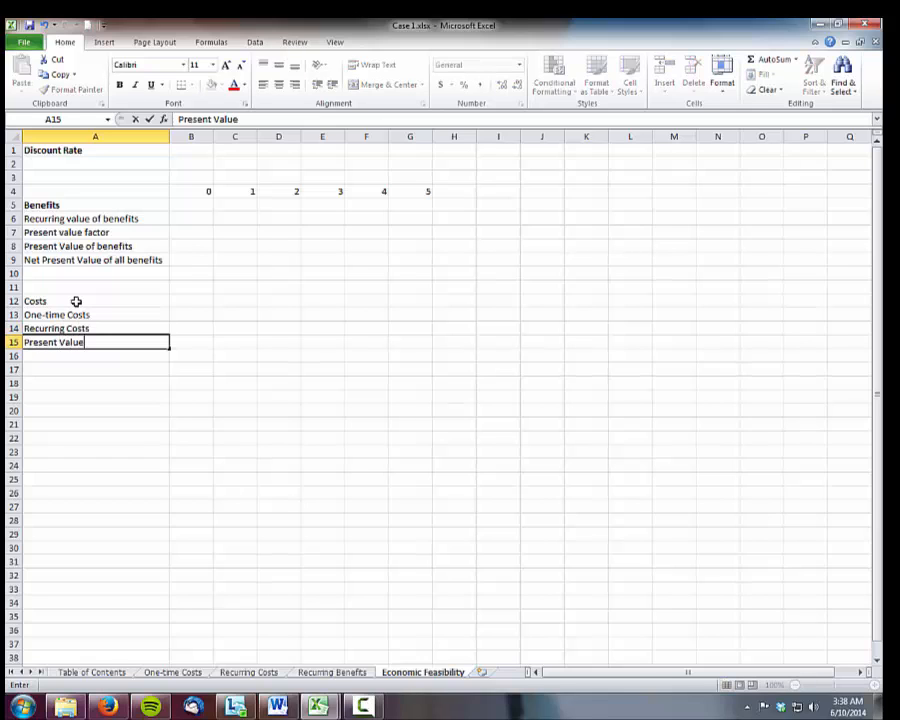
type(" Factor")
key("Return")
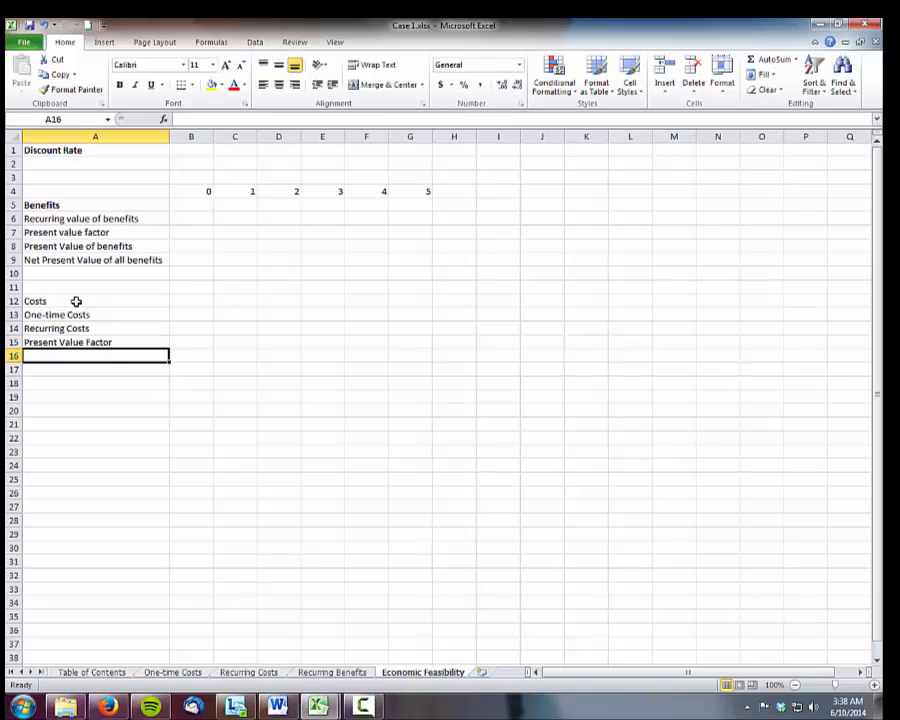
Enter the row label "Present Value of costs" in A16
type("Present ")
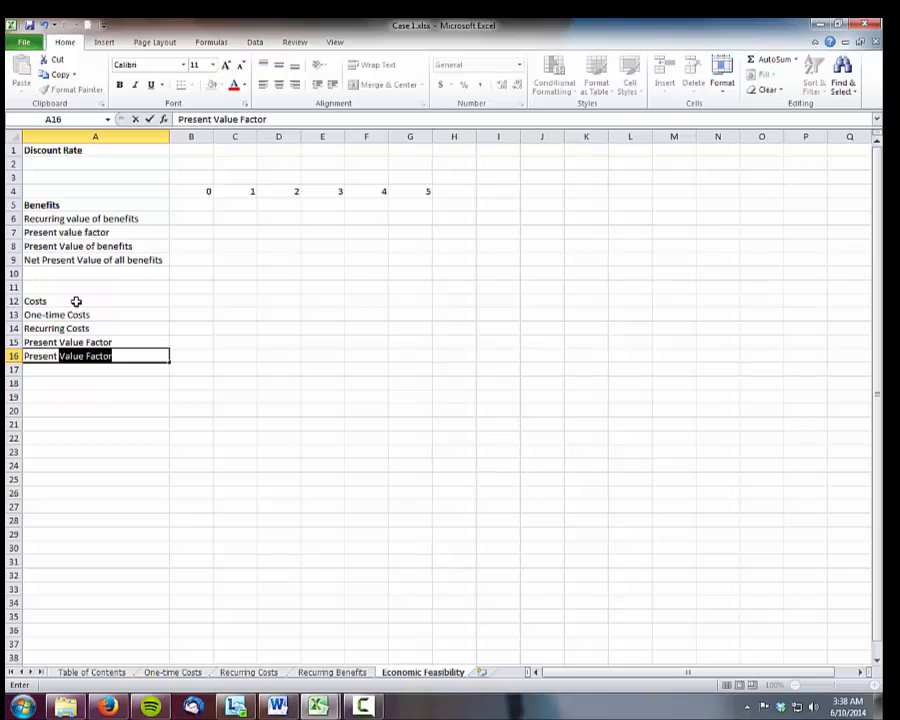
type("Value iof")
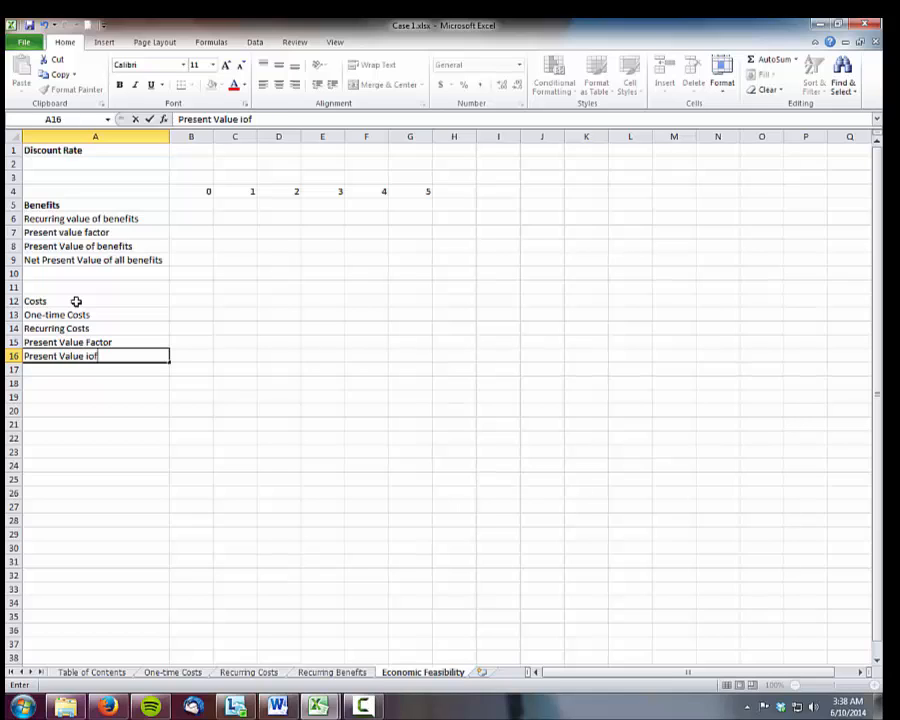
key("BackSpace")
key("BackSpace")
key("BackSpace")
type("of costs")
key("Return")
Enter the row label "Net Present Value of all costs" in A17 and make the "Costs" heading in A12 bold
type("M")
key("BackSpace")
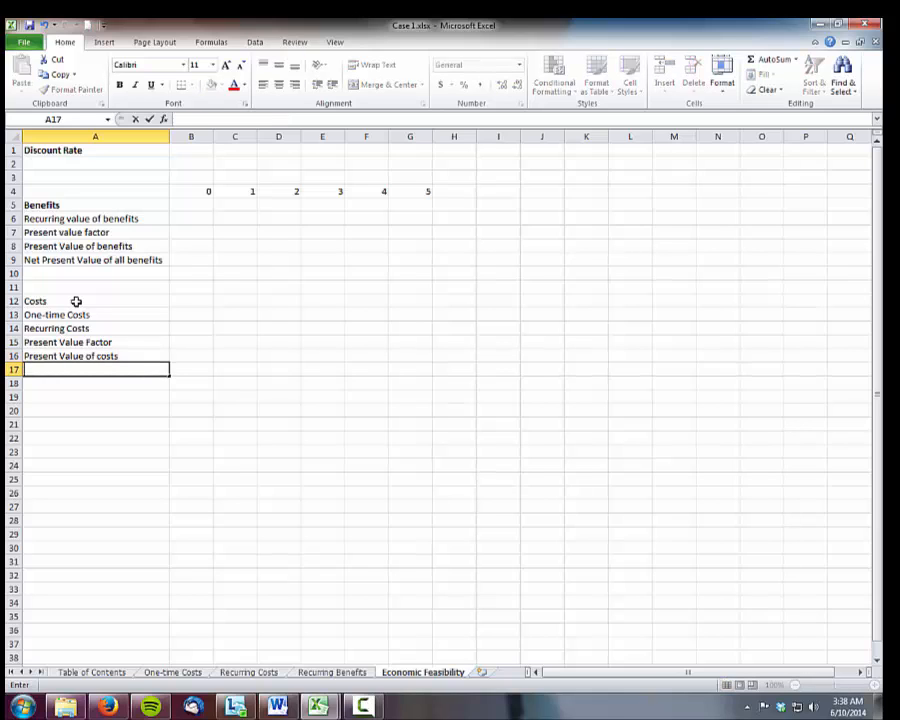
type("Net Present V")
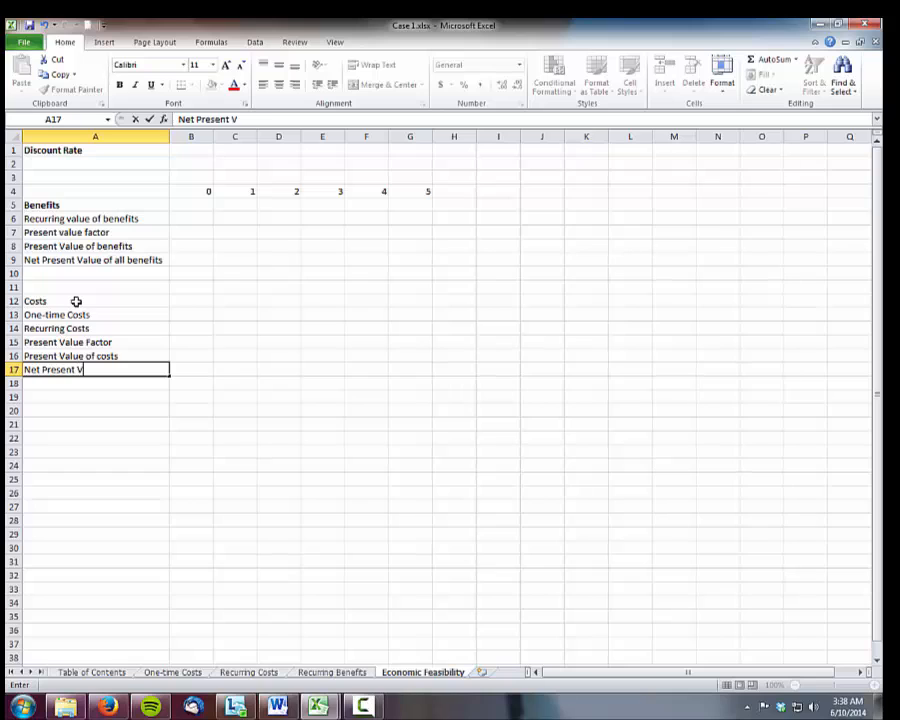
type("alue of all costs")
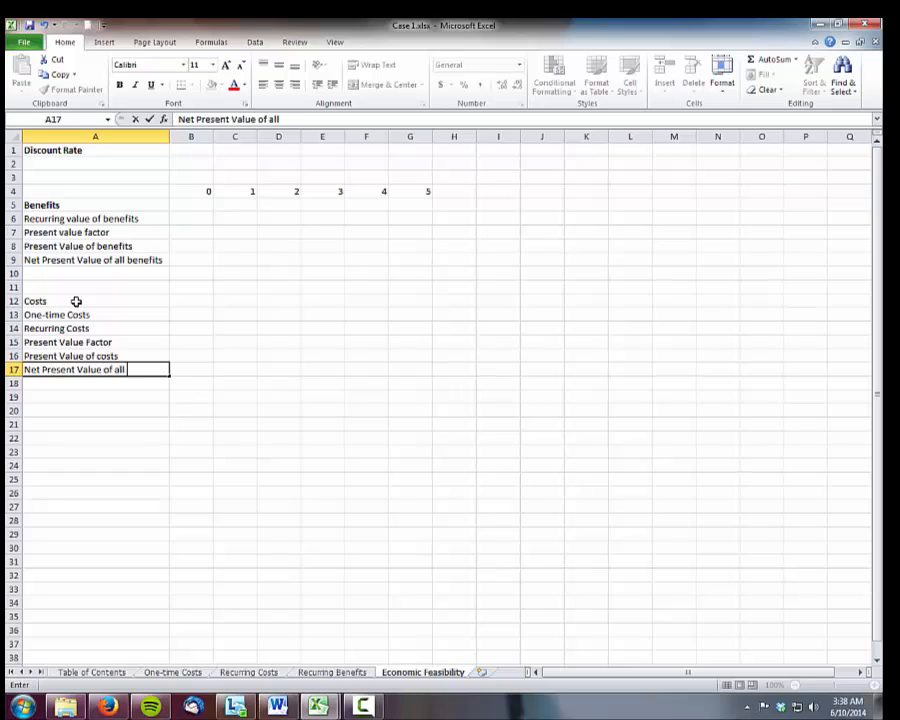
key("Return")
key("Return")
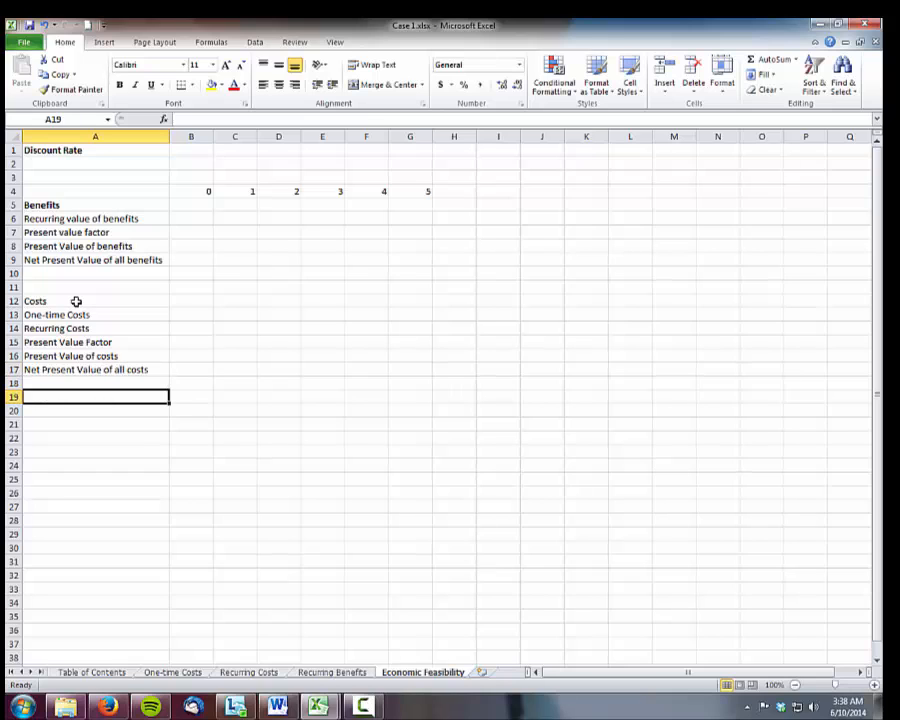
left_click(76, 301)
key("ctrl+b")
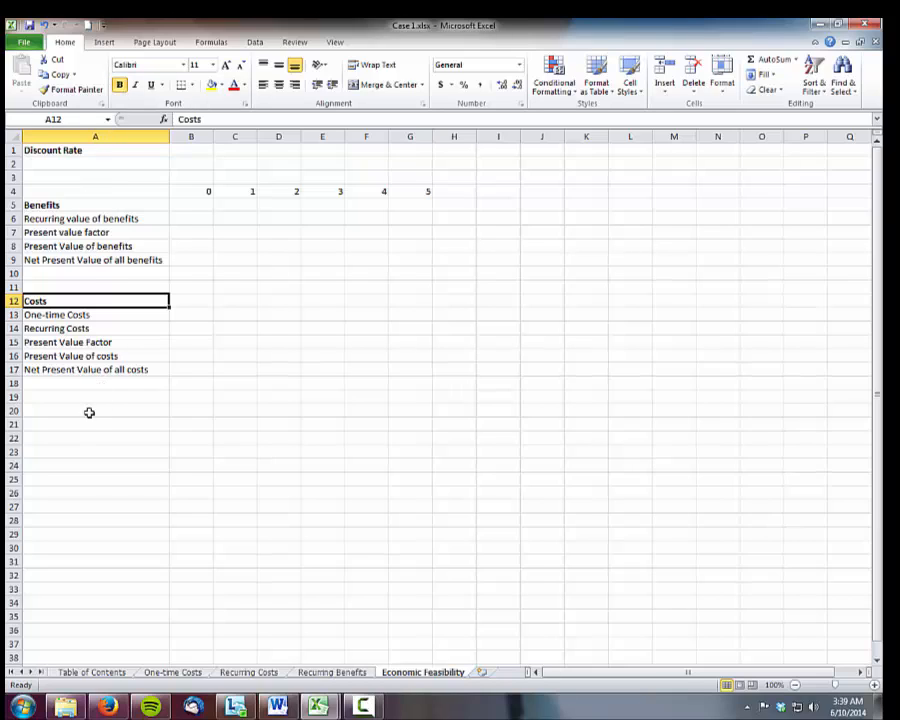
Enter the label "Overall Net Present Value" in A19 and make it bold
left_click(73, 397)
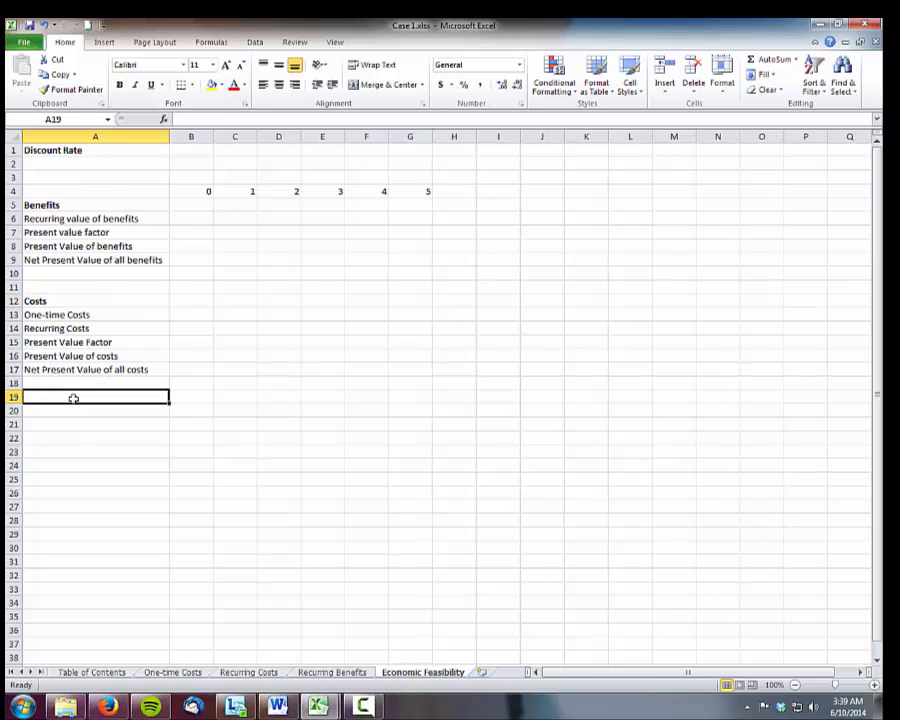
type("Overall")
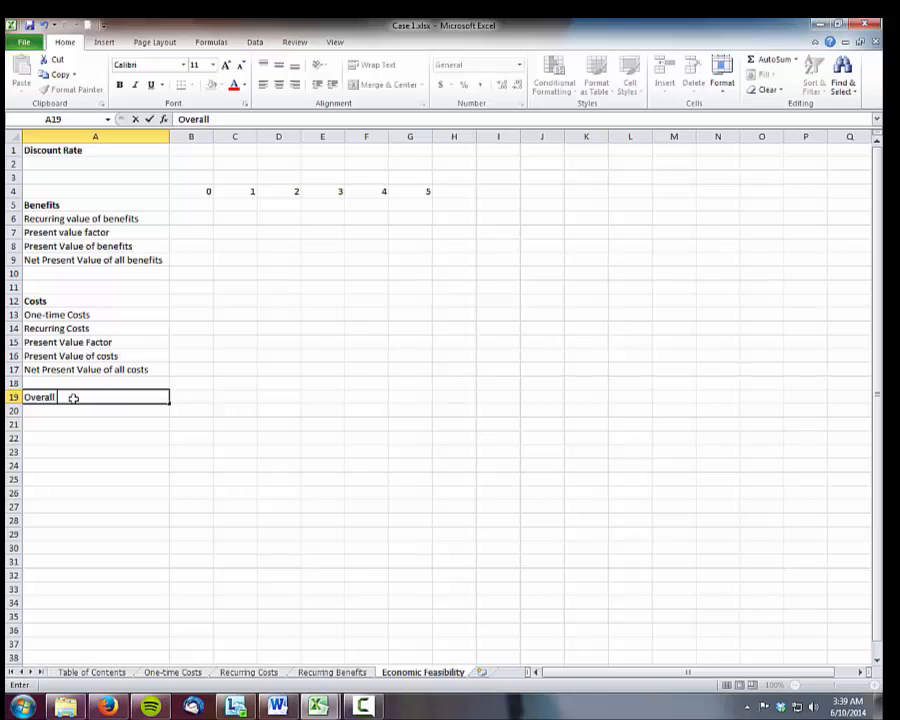
type(" Net Present")
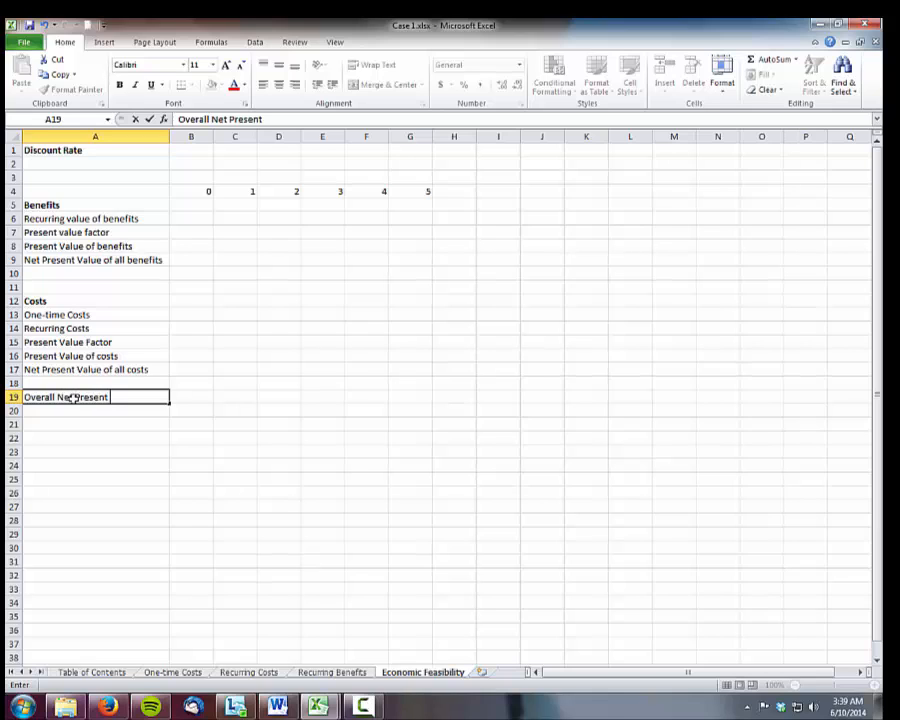
type(" Value")
left_click(70, 440)
left_click(66, 397)
left_click(119, 84)
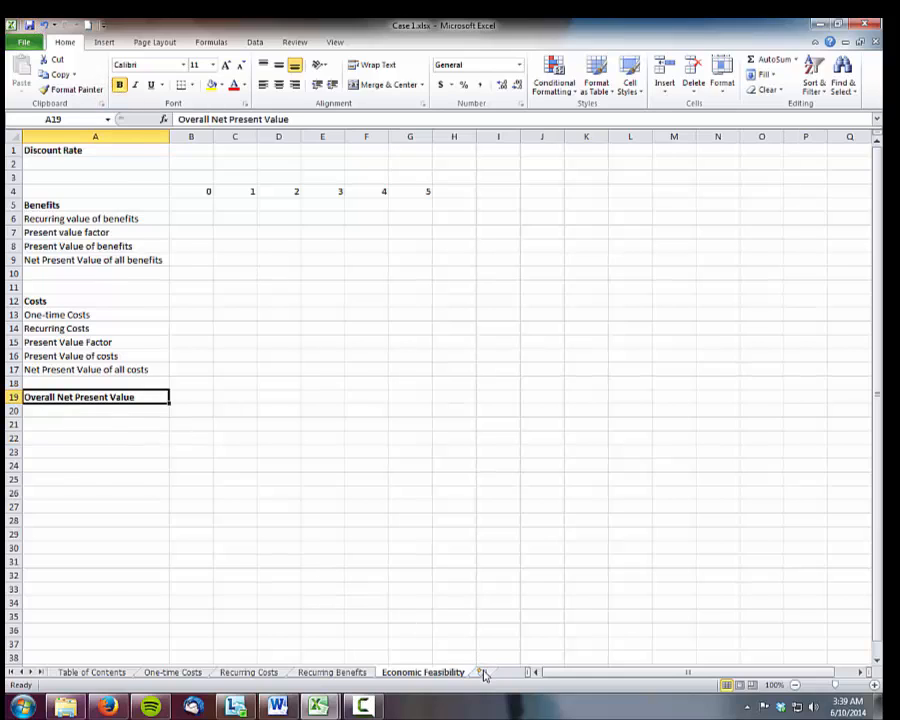
Add a new worksheet after Economic Feasibility and name it "Break-even Chart"
left_click(483, 673)
double_click(405, 670)
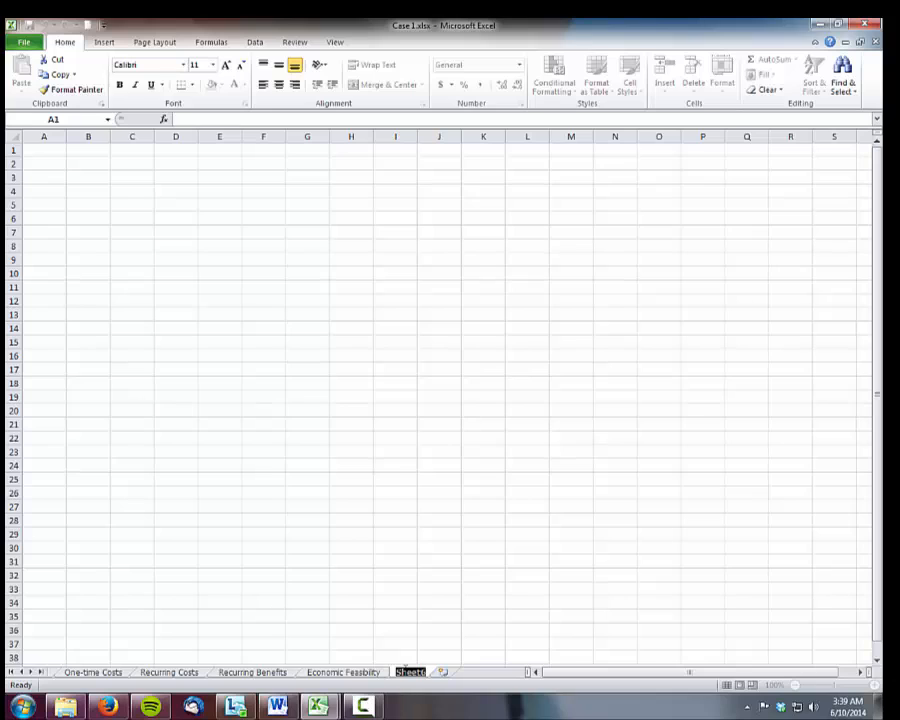
type("Break-even C")
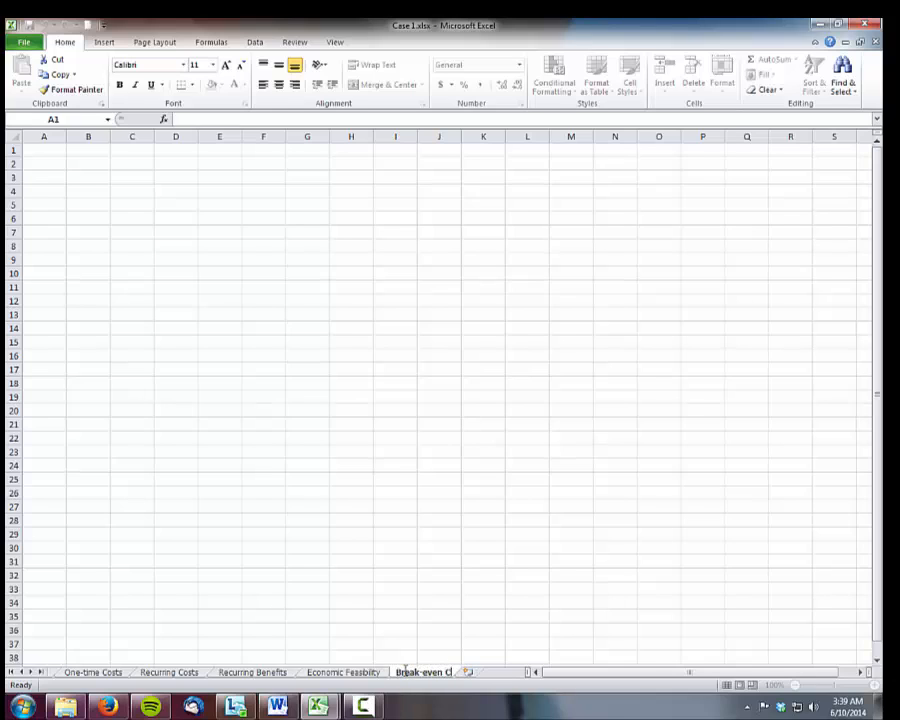
type("hart")
Enter the year numbers 0 to 5 across B1:G1 of the Break-even Chart sheet
left_click(79, 154)
type("0")
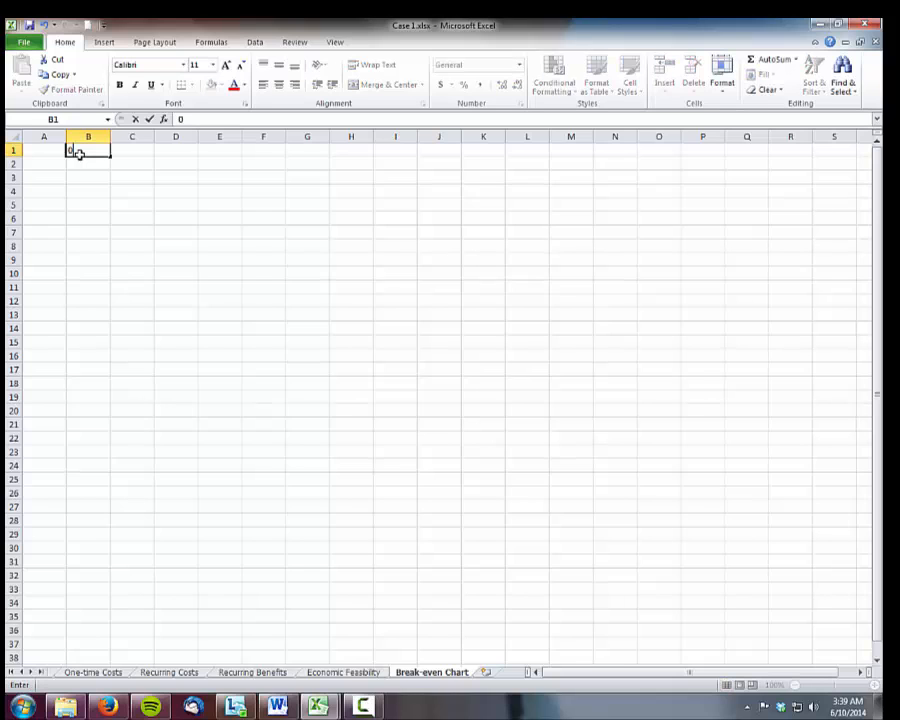
key("Tab")
type("1")
key("Tab")
type("2")
key("Tab")
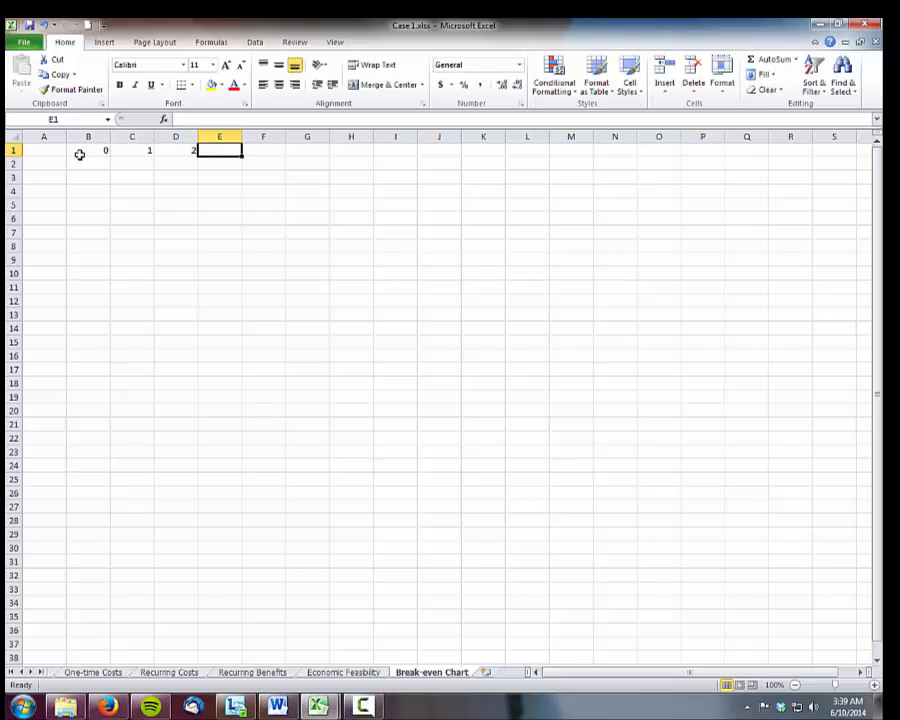
type("3")
key("Tab")
type("4")
key("Tab")
Widen column A and enter the row label "Overall Net Present Value" in A2 in bold
key("Left")
key("Left")
key("Left")
key("Left")
key("Left")
key("Left")
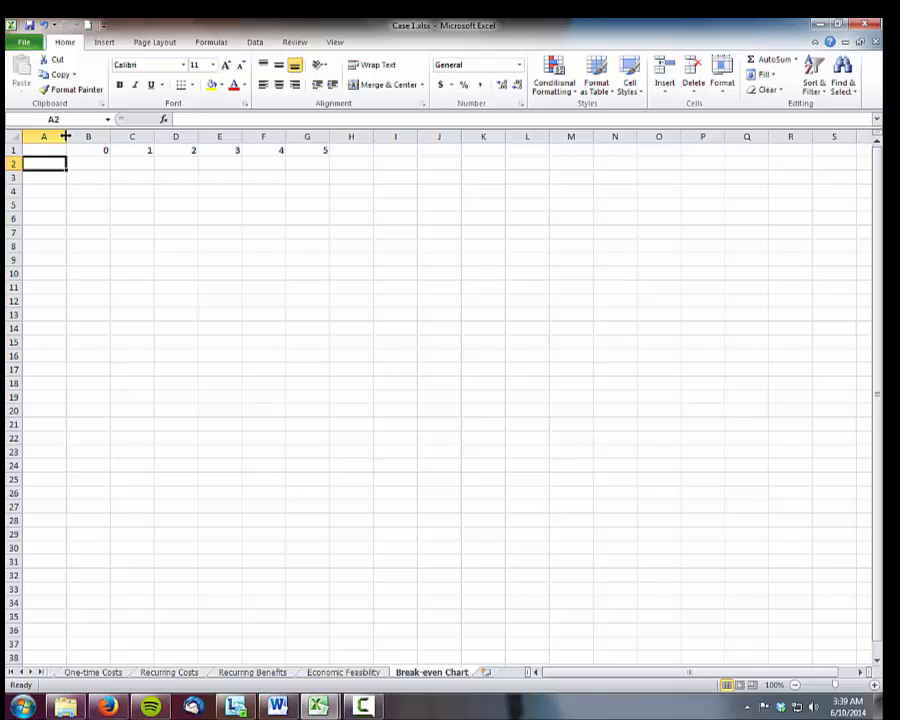
left_click_drag(66, 136, 208, 136)
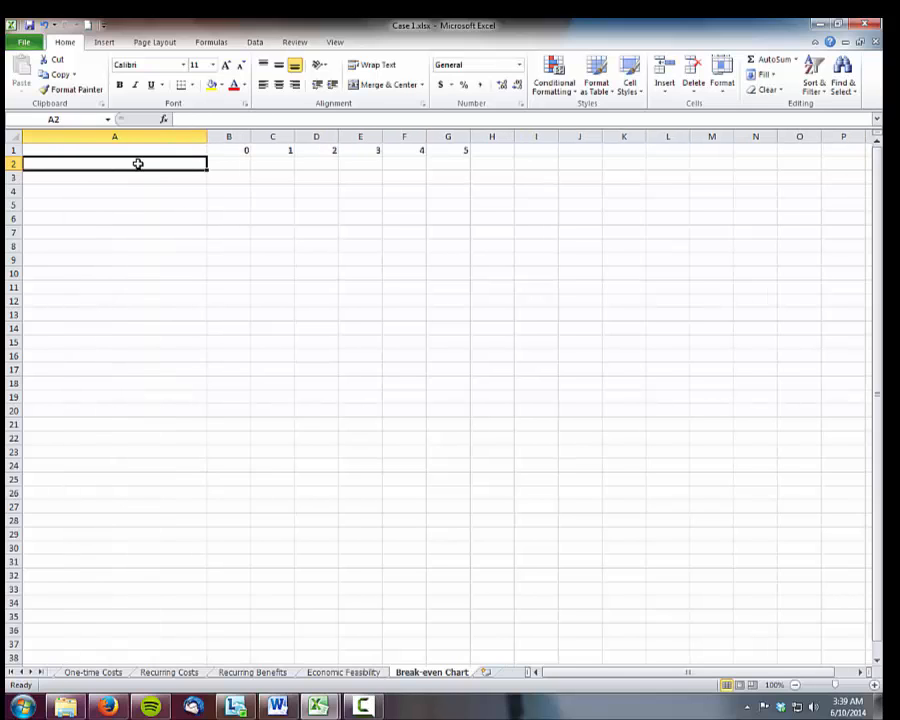
type("Overall")
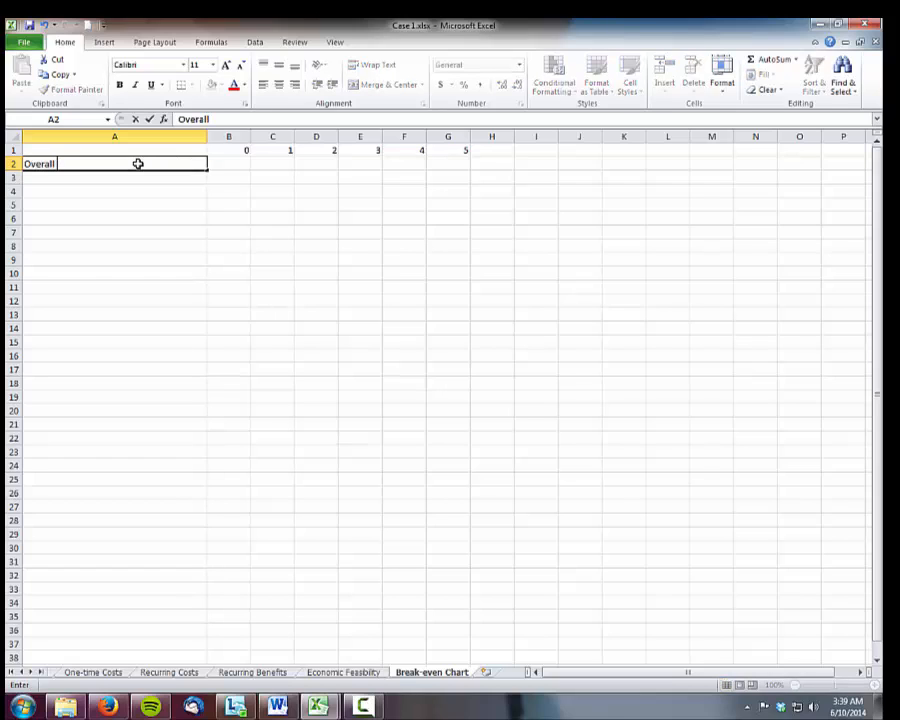
type(" Net Present")
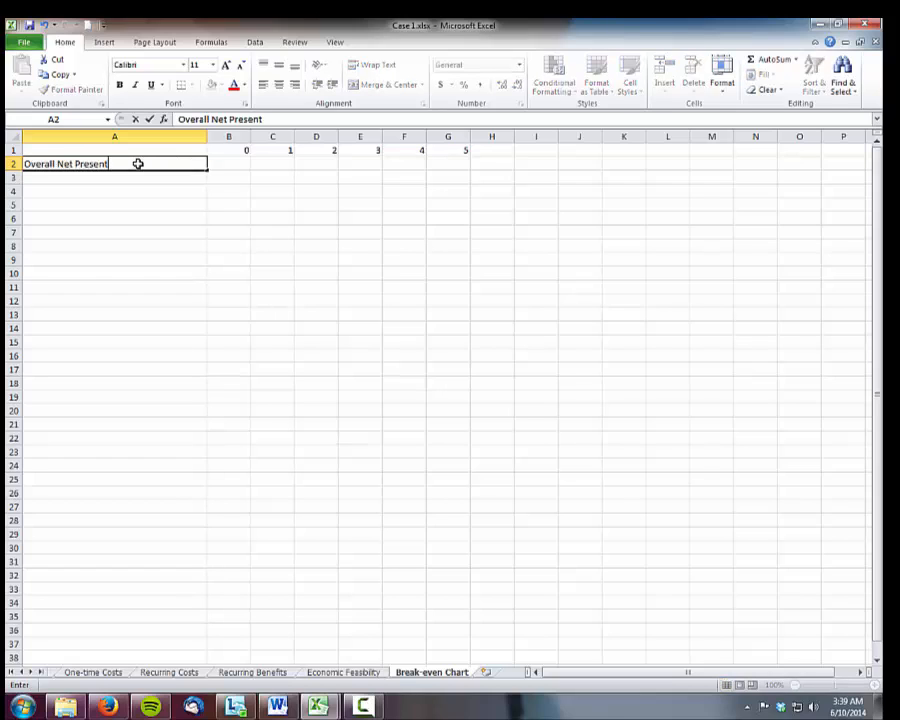
type(" Value")
key("Return")
left_click(128, 164)
left_click(119, 85)
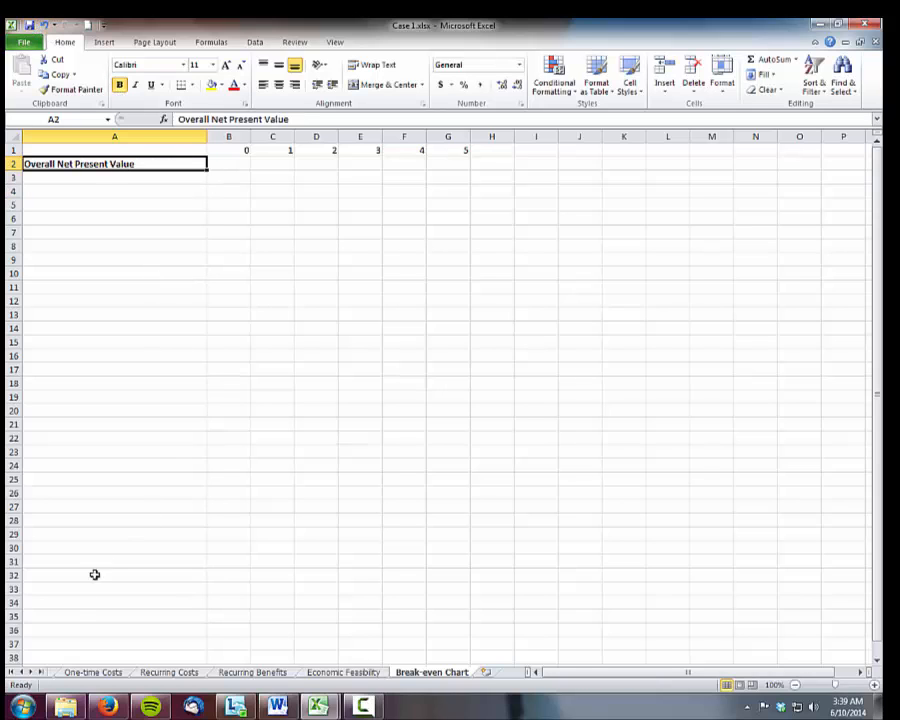
left_click(23, 672)
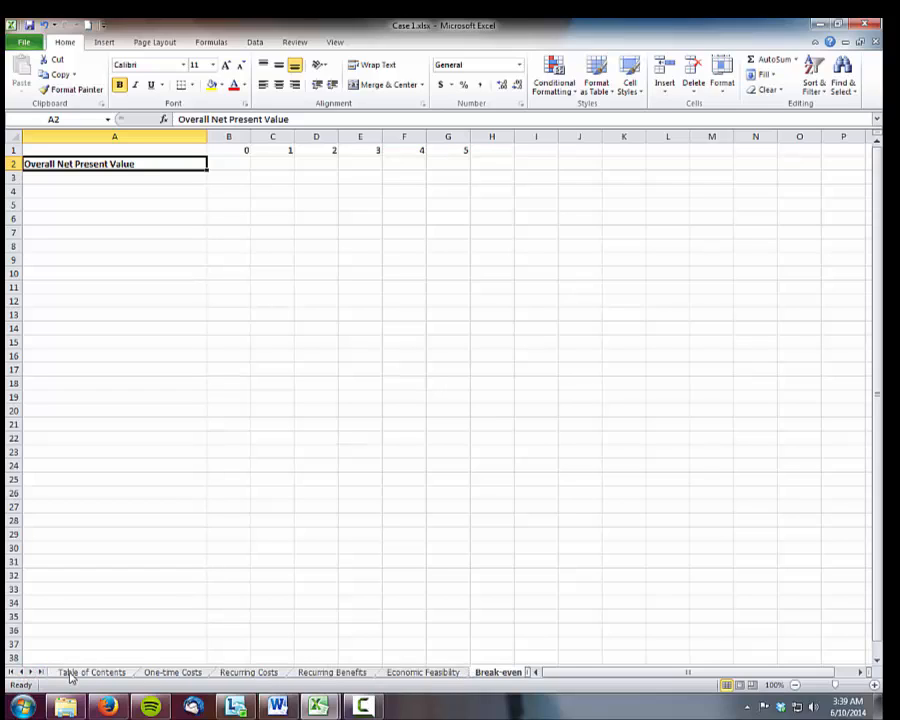